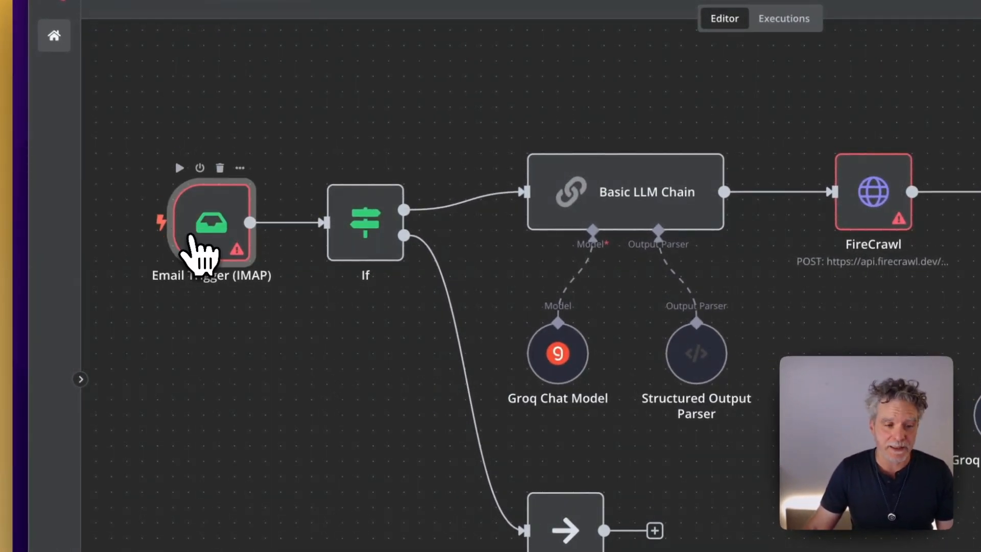
Review the condition set in the If node that follows the Email Trigger (IMAP).
left_click_drag(202, 249, 212, 209)
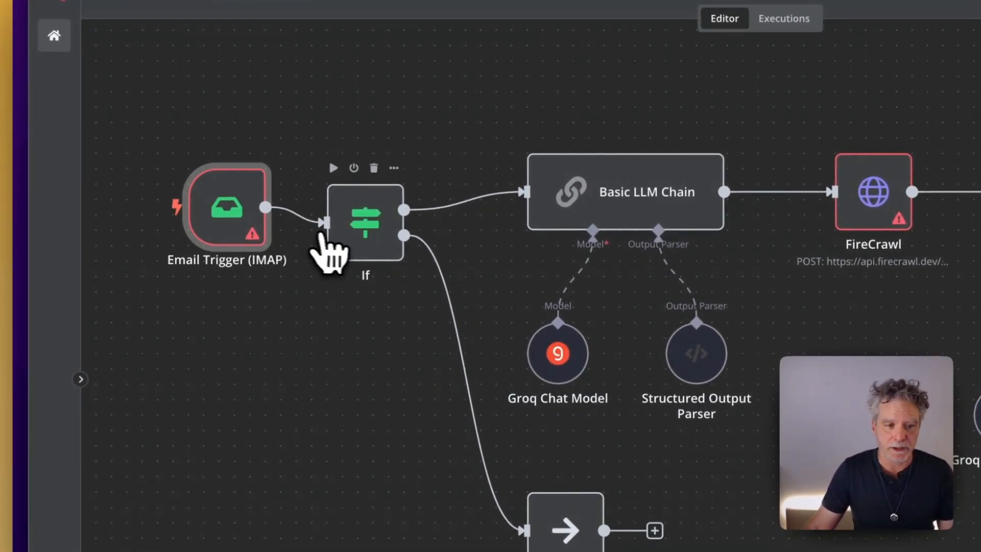
double_click(364, 236)
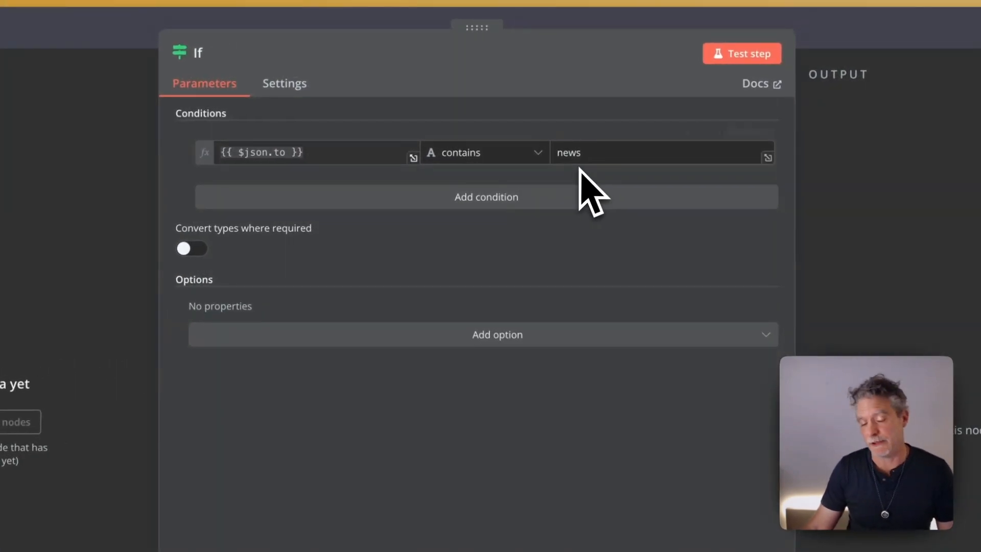
left_click(736, 12)
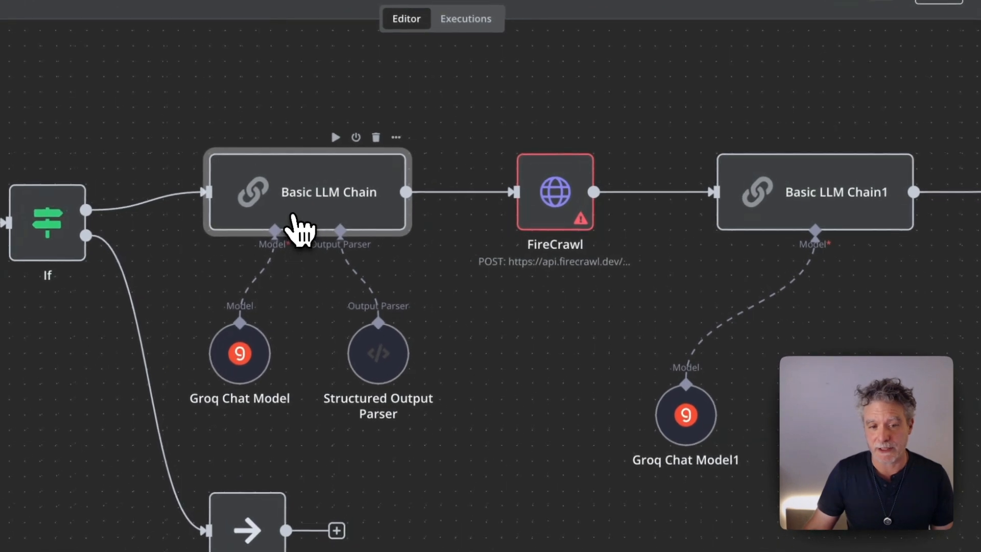
Read the full prompt text of the first Basic LLM Chain node and look over the remaining workflow up to Slack.
double_click(415, 171)
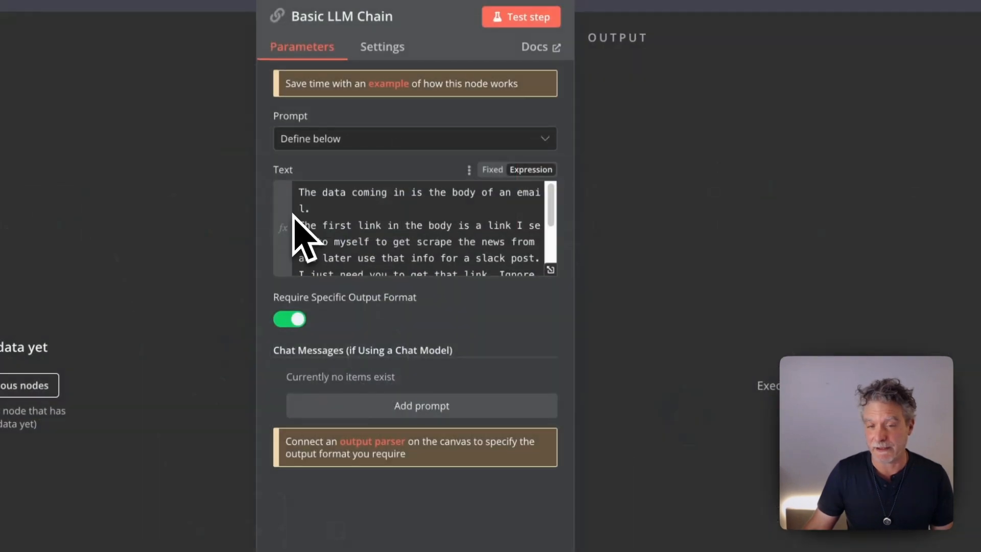
left_click_drag(559, 259, 830, 242)
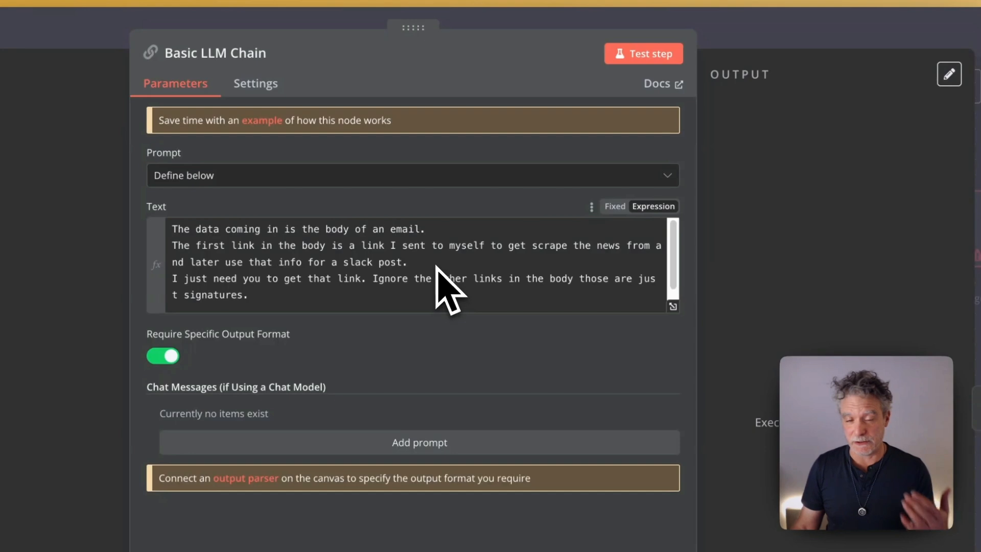
left_click(708, 40)
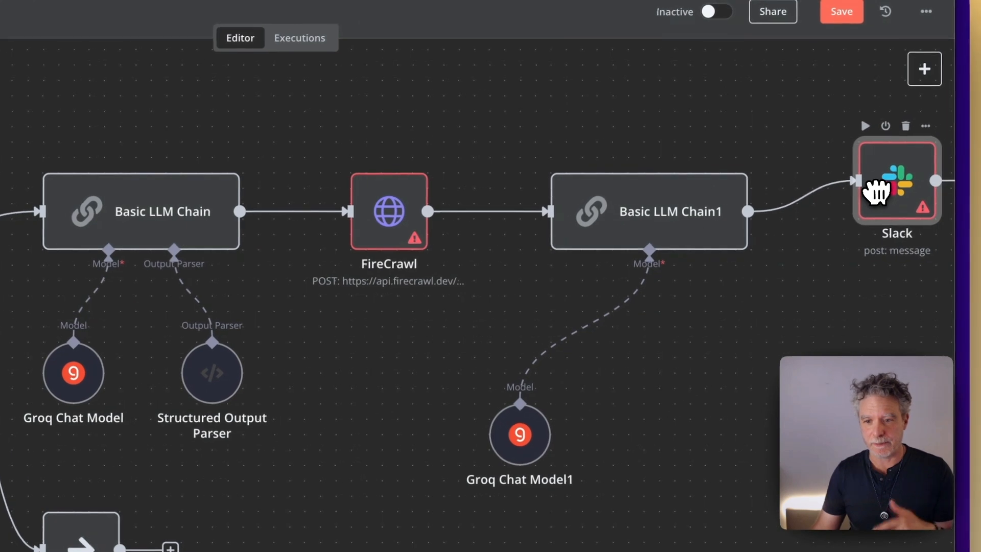
mouse_move(886, 222)
left_mouse_down()
mouse_move(851, 217)
mouse_move(861, 149)
mouse_move(869, 157)
mouse_move(869, 320)
mouse_move(872, 221)
mouse_move(887, 230)
left_mouse_up()
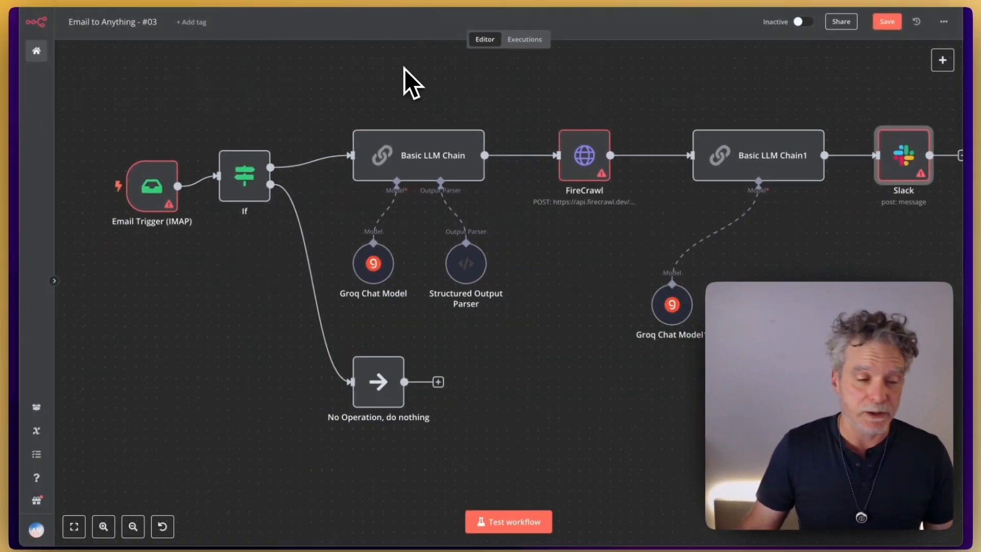
left_click_drag(145, 77, 183, 75)
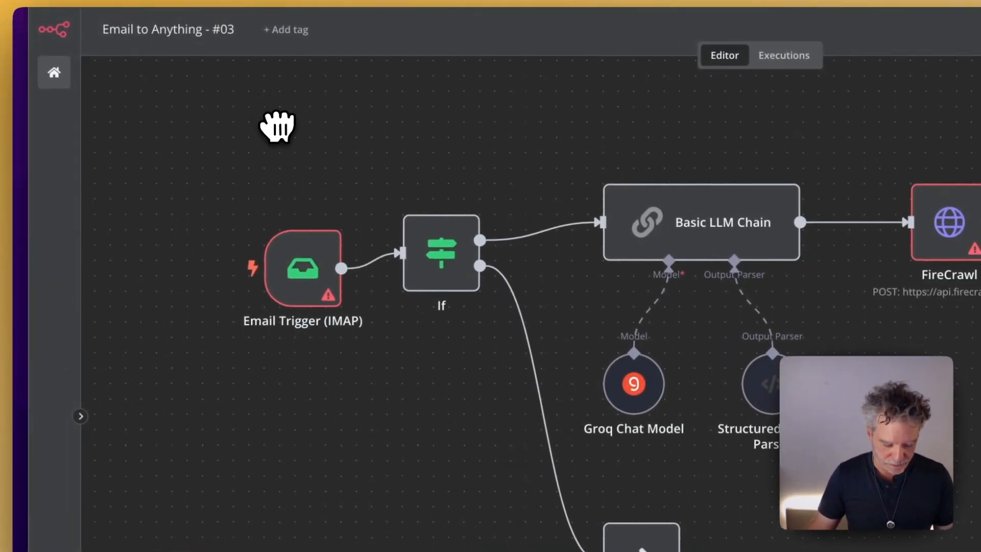
Delete all nodes from the Email to Anything - #03 workflow, including the remaining Email Trigger (IMAP).
key("super+a")
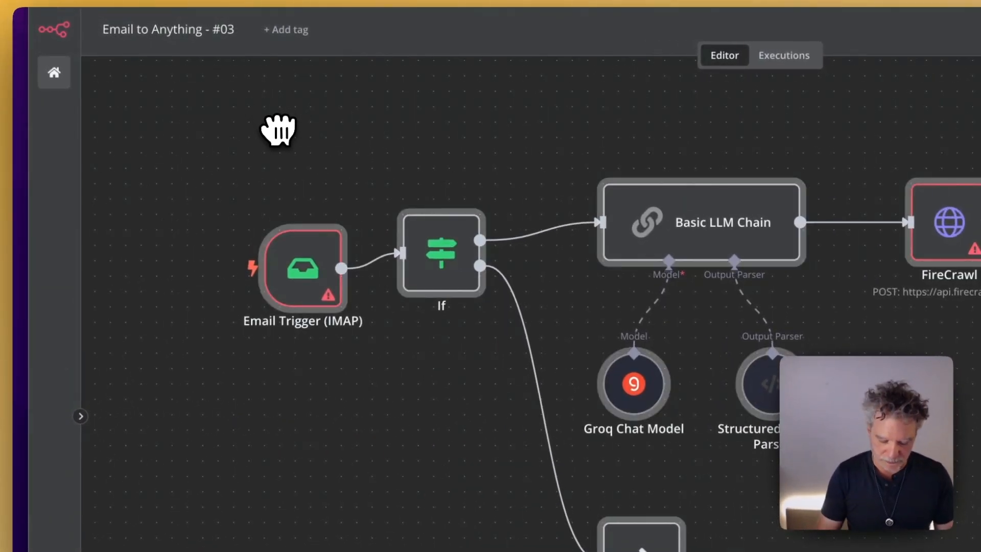
key("Delete")
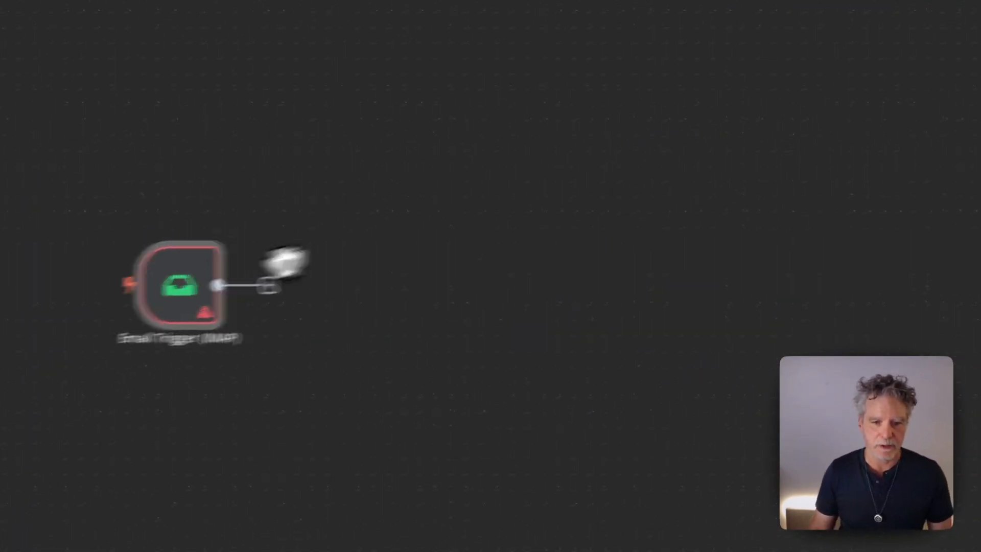
left_click(957, 48)
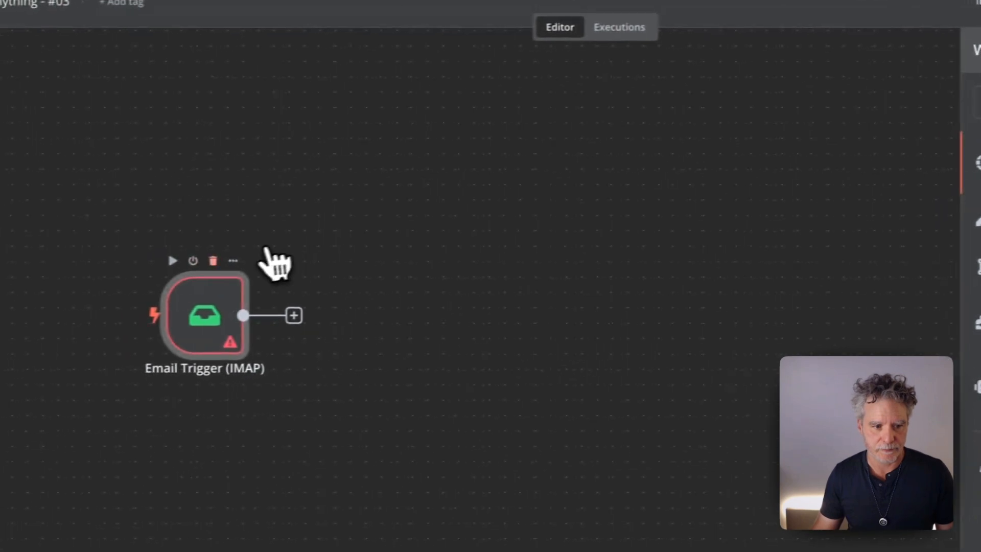
key("Delete")
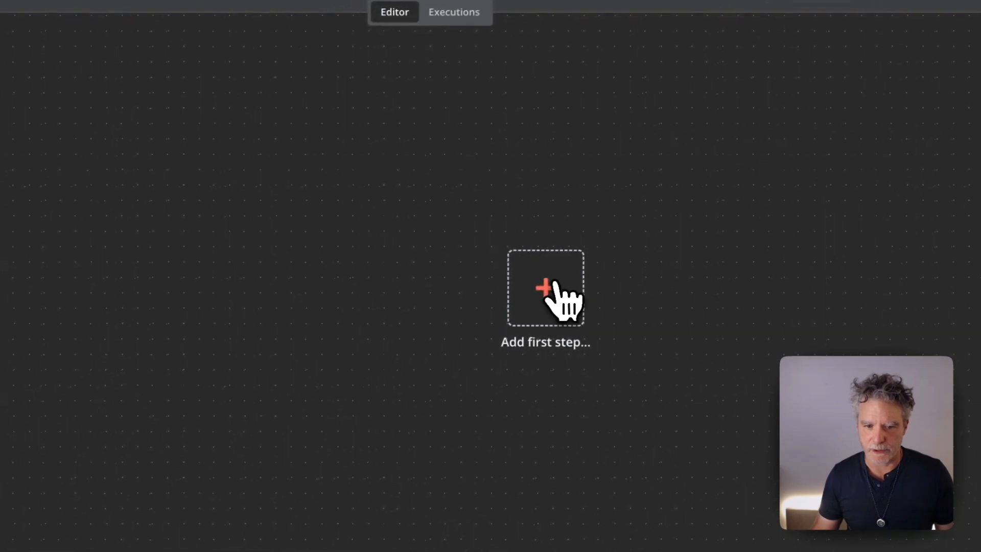
key("super+r")
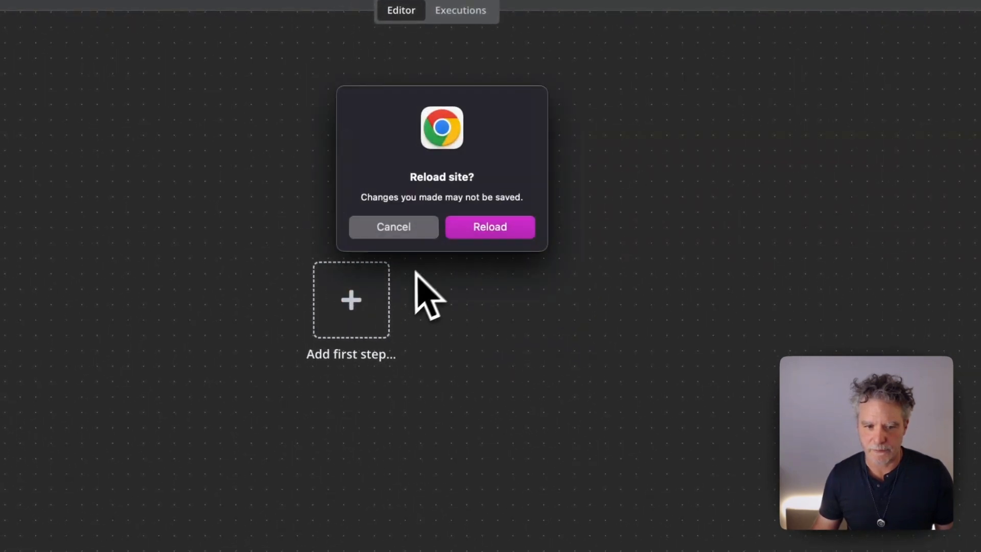
key("Escape")
Add an Email Trigger (IMAP) node as the workflow's first step and start a new credential for it.
left_click(340, 309)
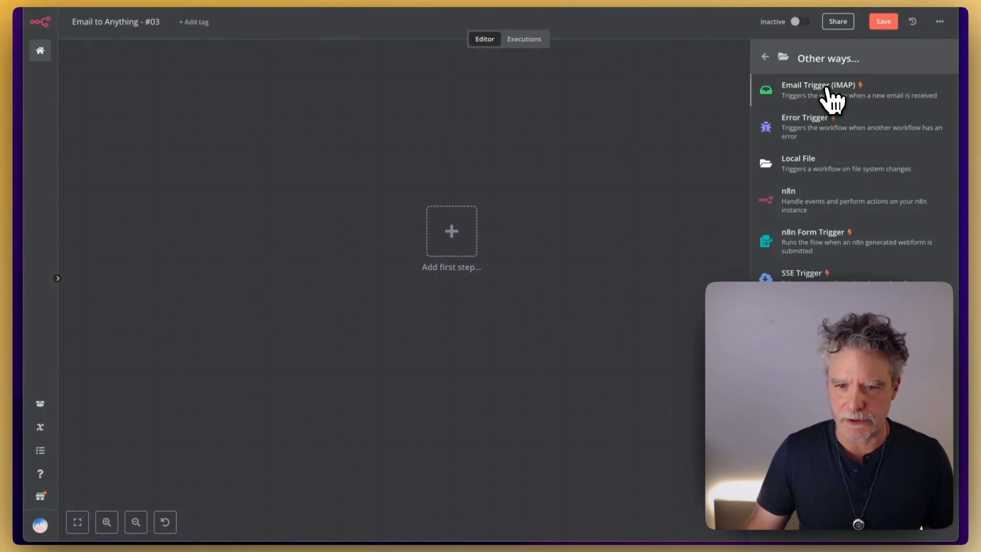
left_click(825, 92)
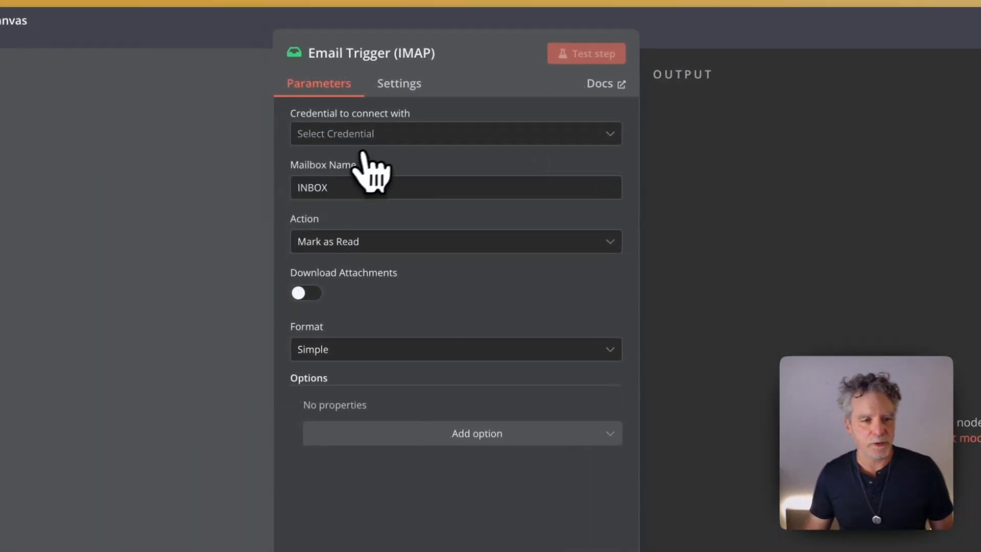
left_click(122, 128)
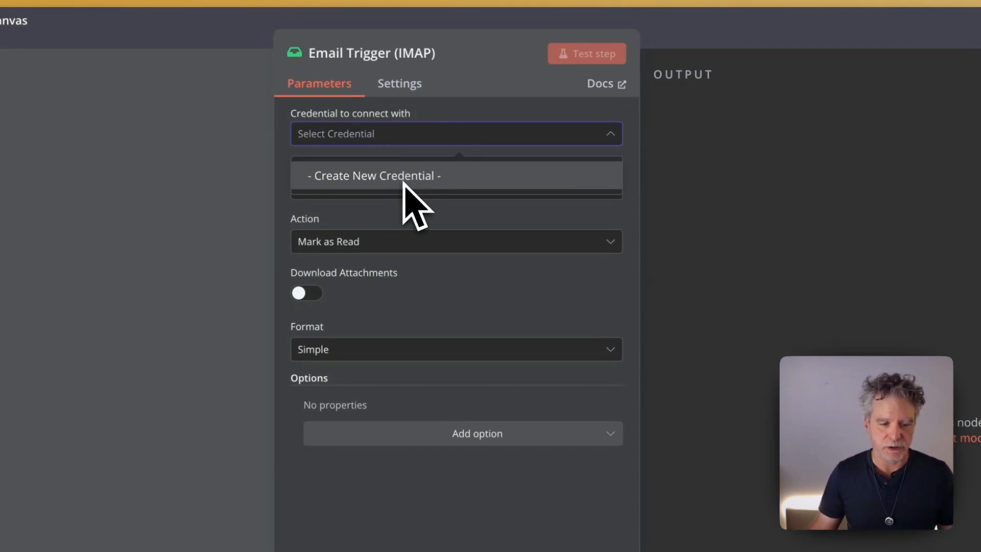
left_click(450, 173)
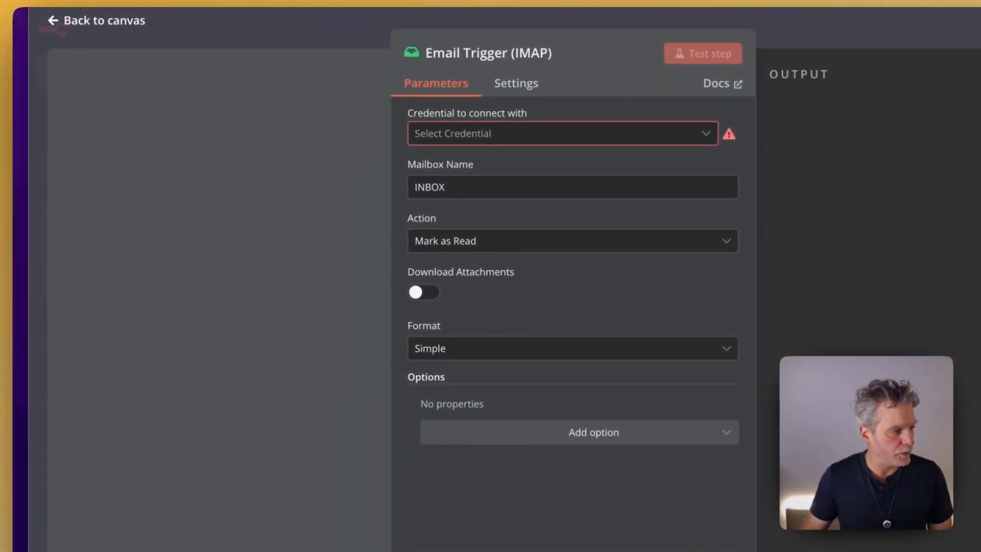
Create a new IMAP credential for the email trigger and name it Assistant DailyAi.
left_click(467, 137)
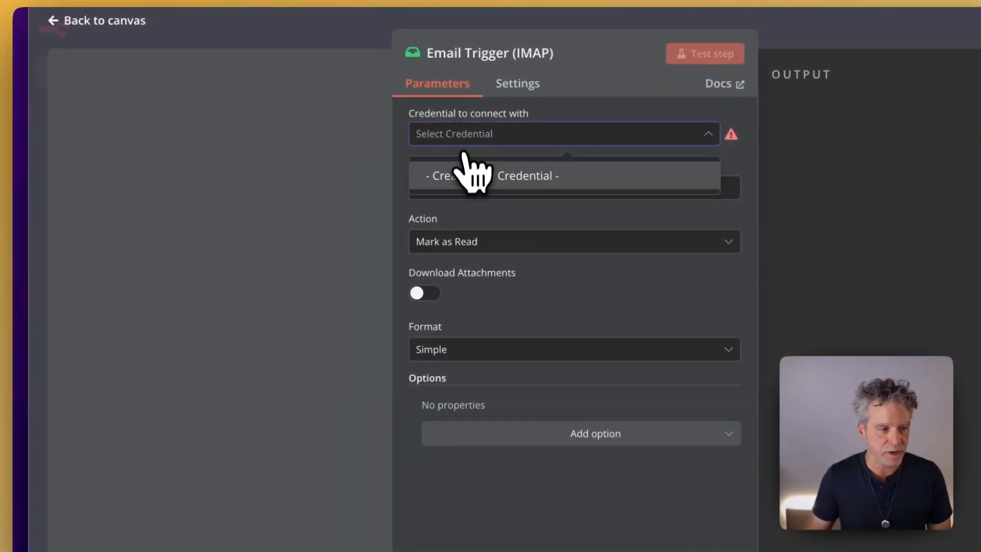
left_click(470, 174)
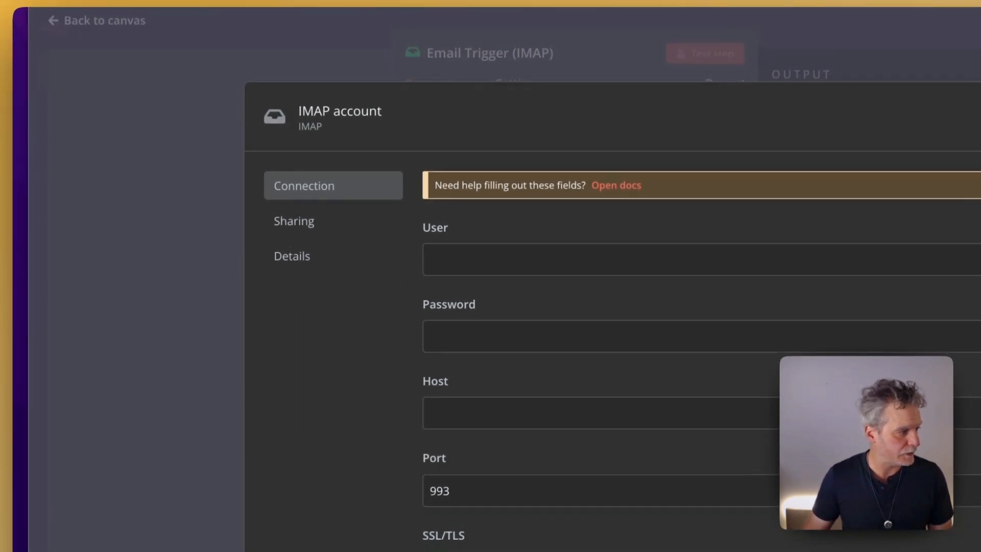
left_click(370, 117)
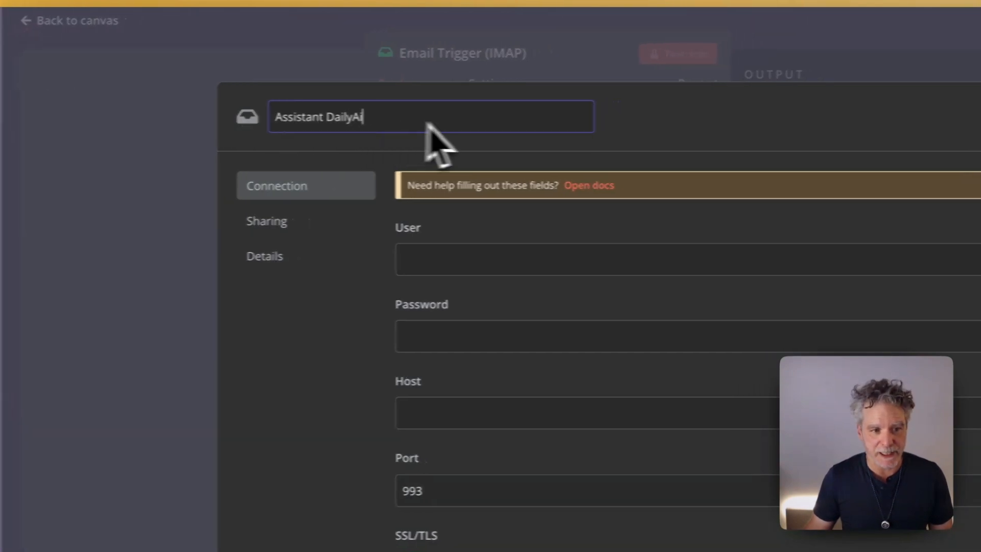
left_click(616, 134)
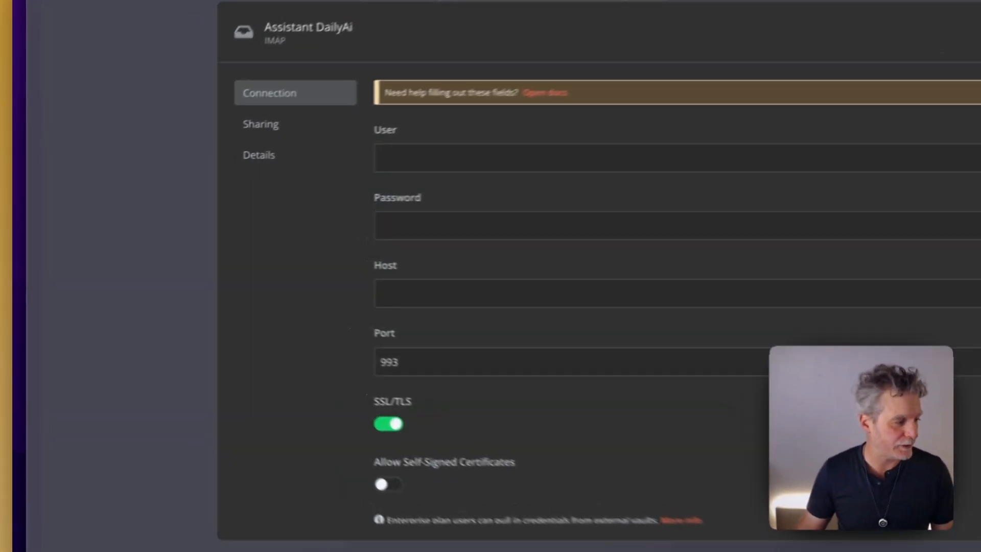
Fill in the mailbox e-mail address as the user and enter the account password in the IMAP credential.
left_click(391, 188)
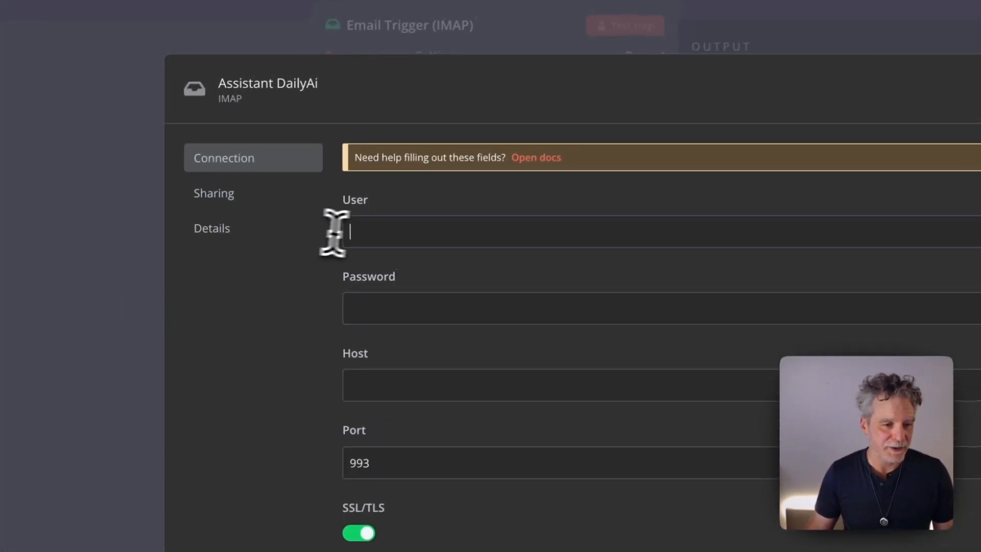
key("ctrl+v")
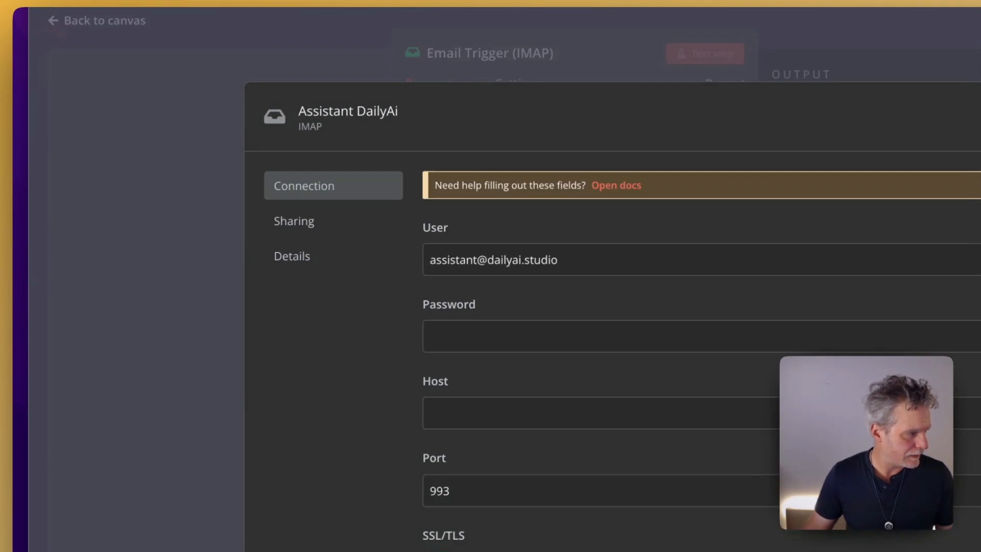
left_click(452, 301)
key("Tab")
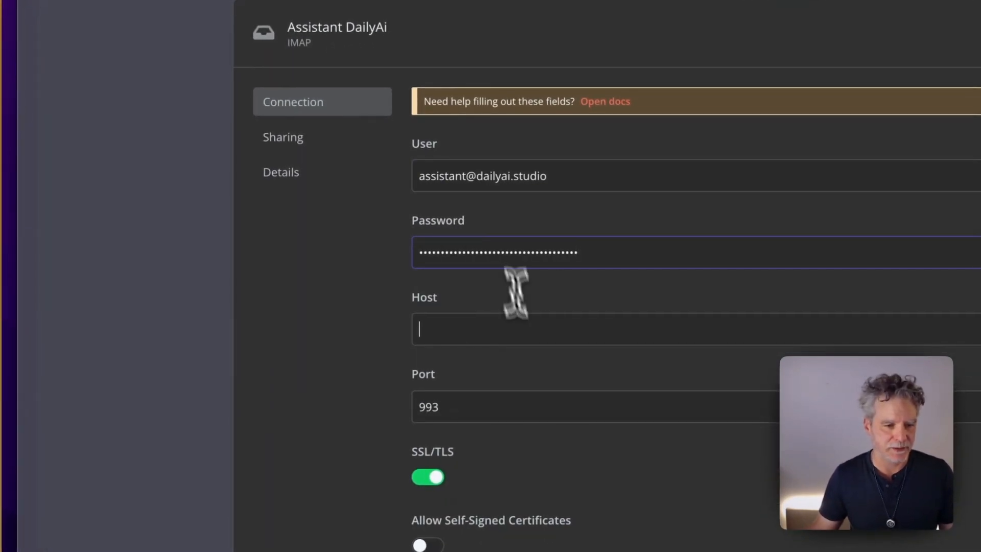
Set the credential's host to mail.hover.com and save it to test the connection.
type("mail")
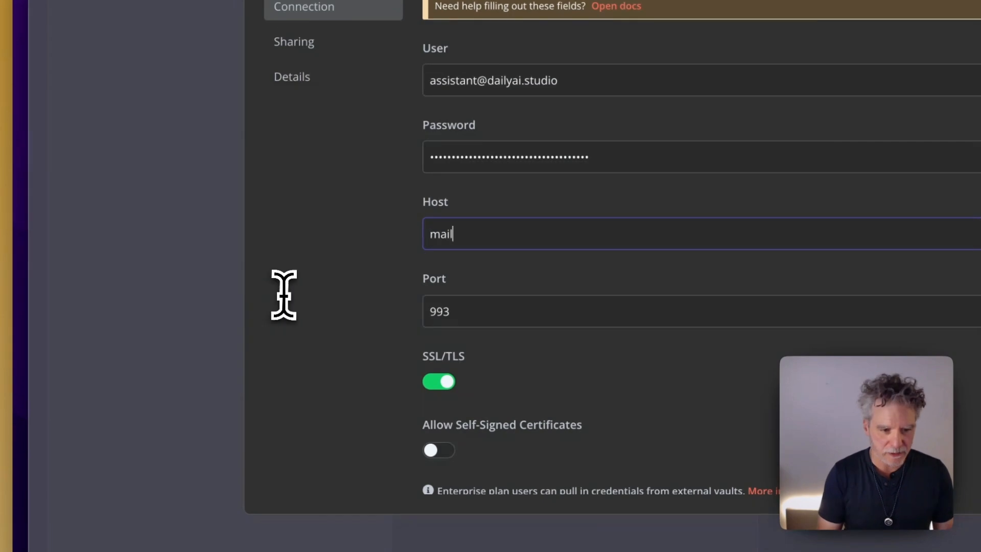
type(".hover.com")
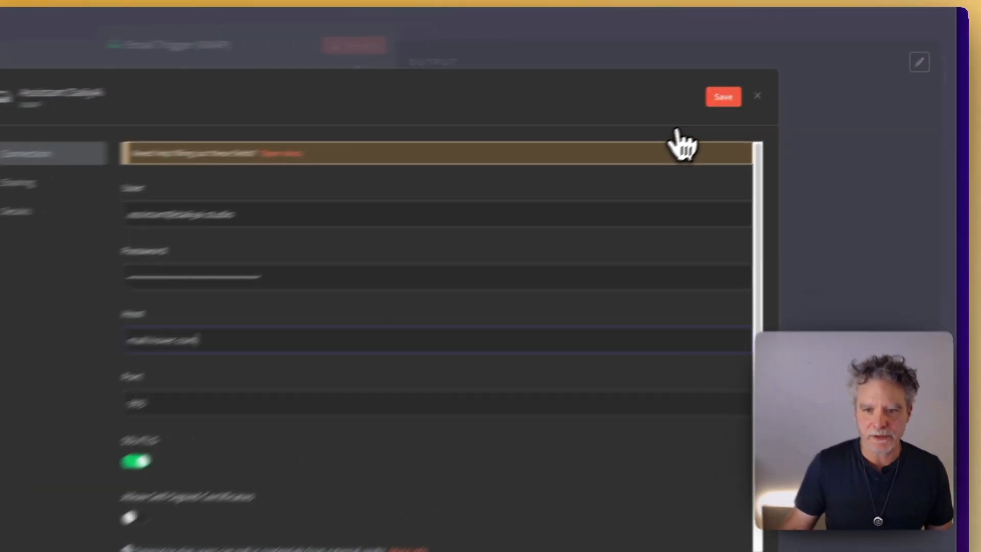
left_click(770, 79)
left_click(905, 53)
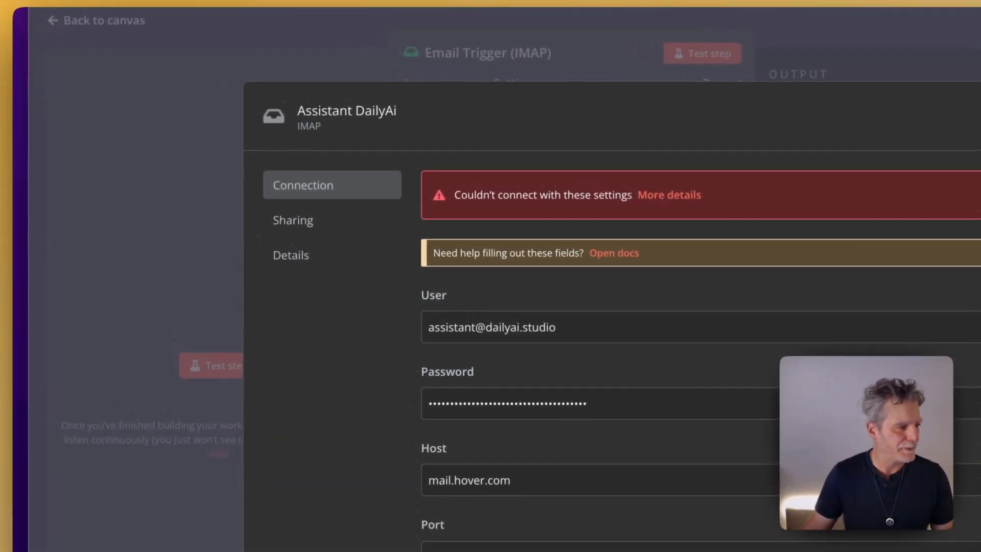
Replace the account password in the IMAP credential, save it again and close the credential.
left_click(552, 411)
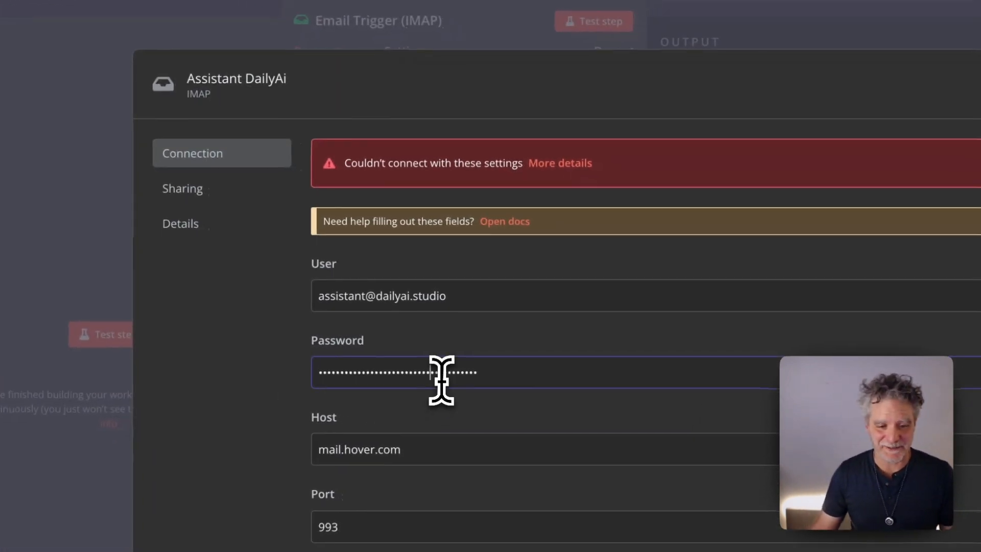
key("ctrl+a")
key("ctrl+v")
left_click(791, 103)
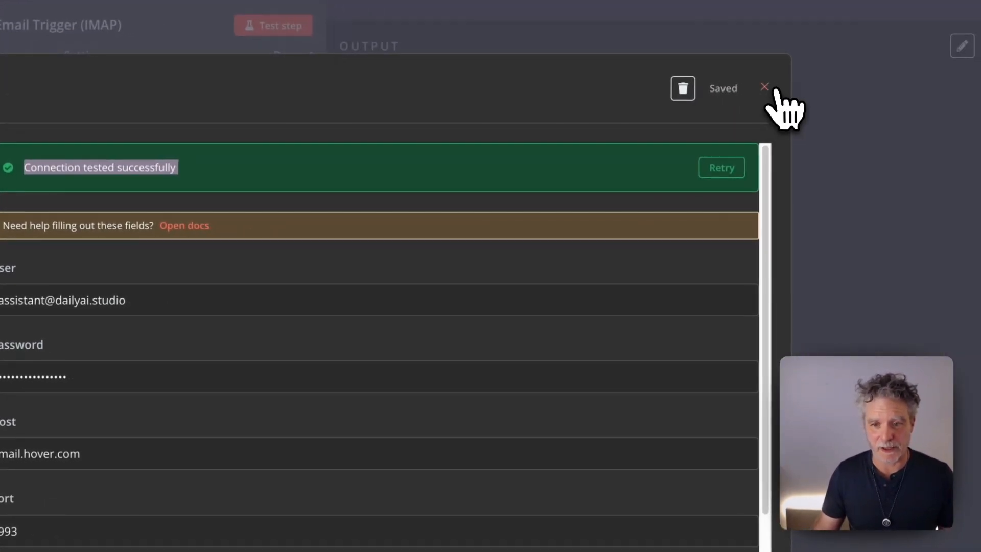
left_click(769, 88)
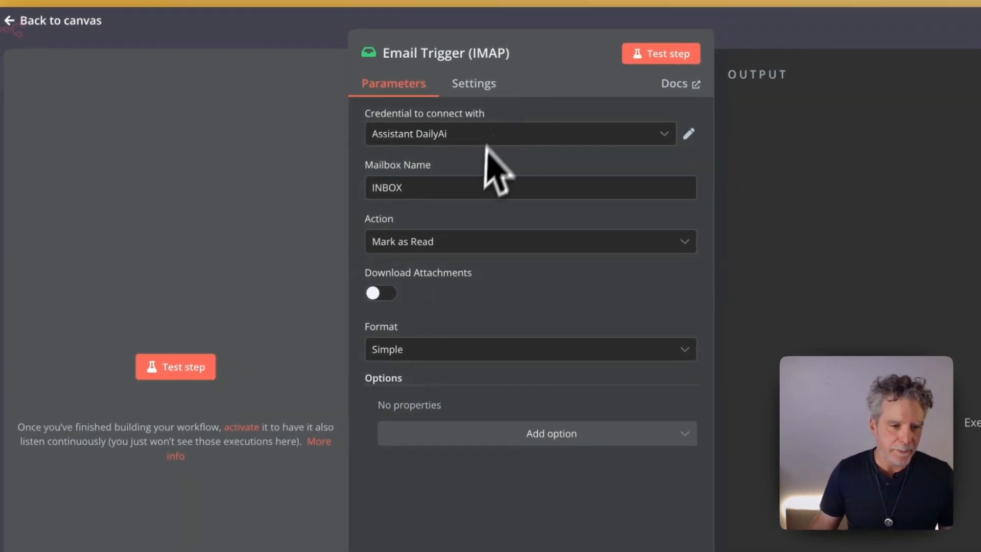
Test the Email Trigger (IMAP) step with Mark as Read as its action, pin the output data and return to the canvas.
left_click(495, 241)
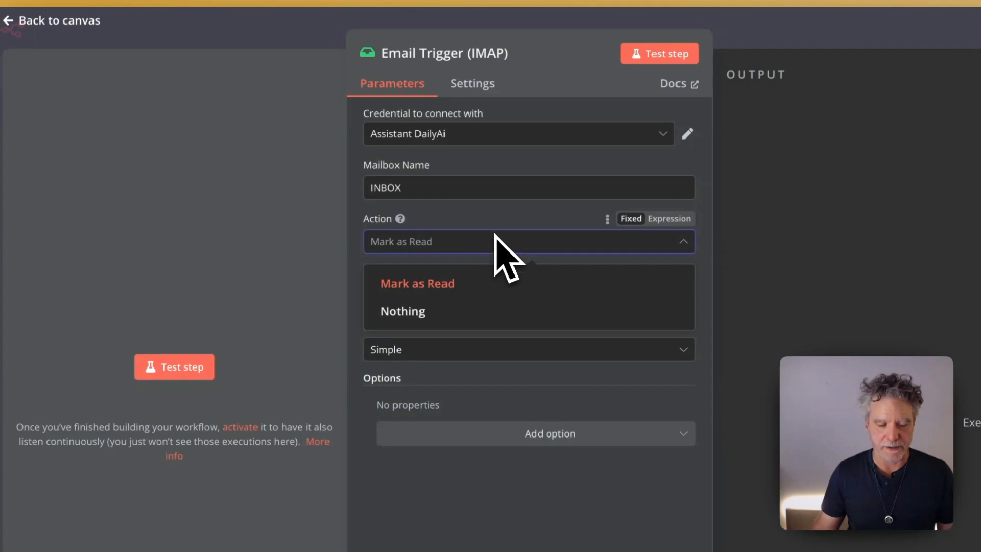
left_click(507, 241)
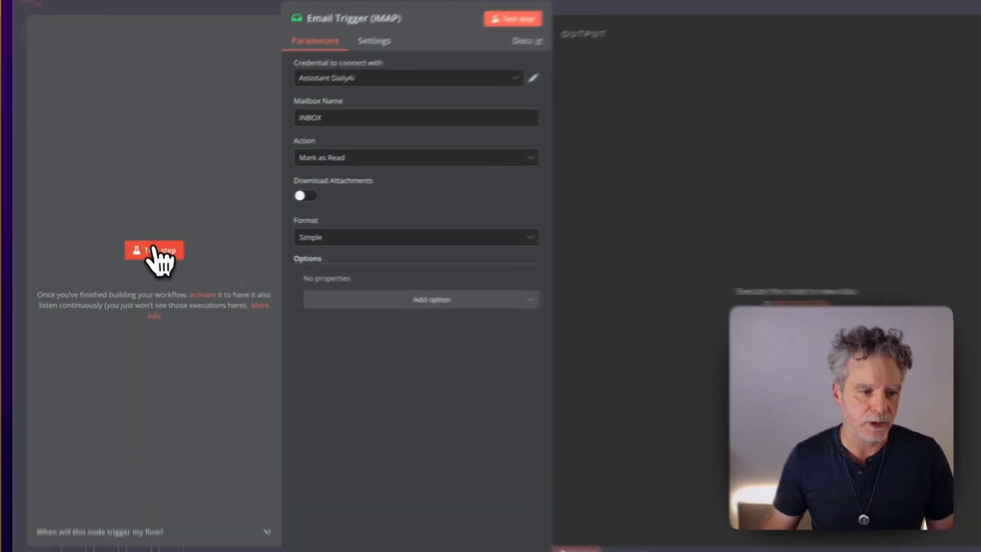
left_click(153, 251)
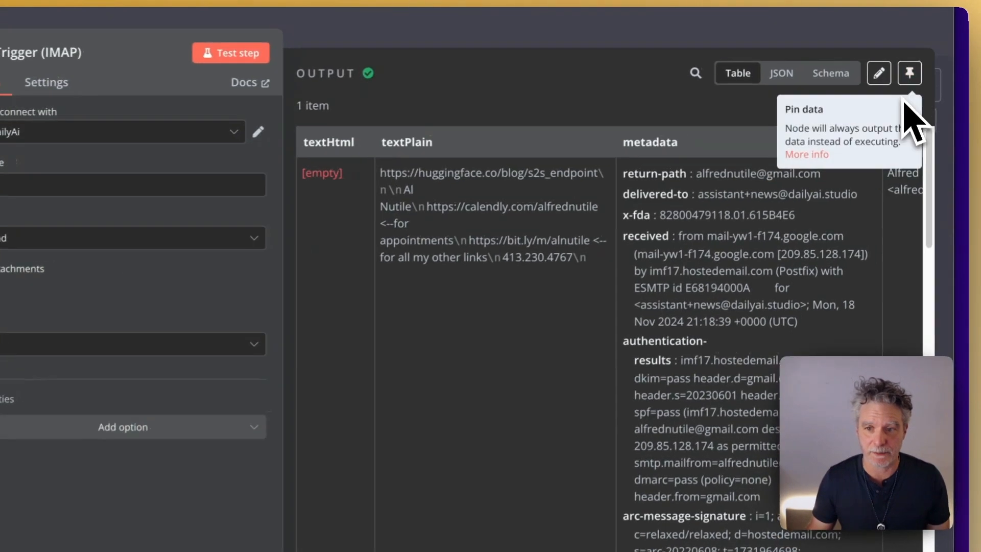
left_click(929, 51)
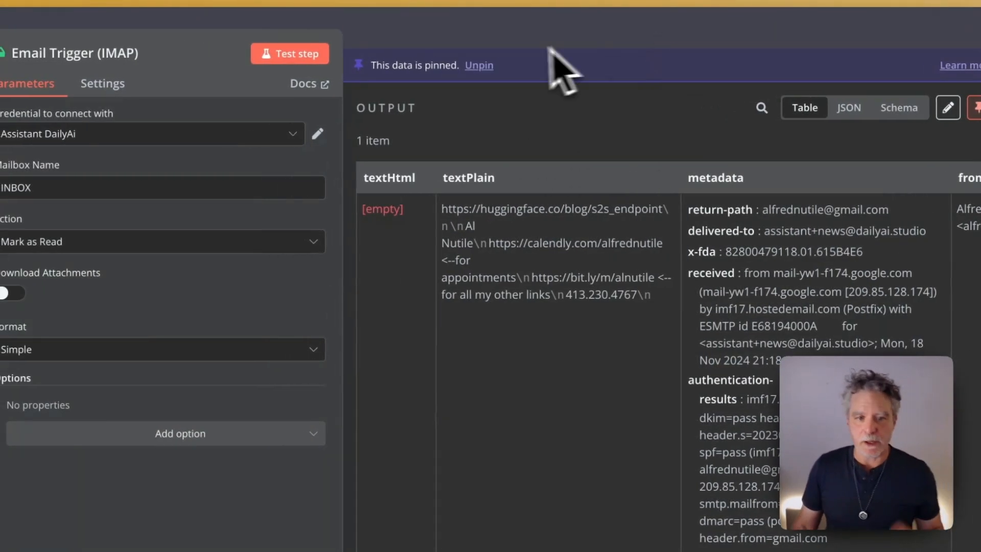
left_click(477, 24)
left_click_drag(458, 341, 210, 357)
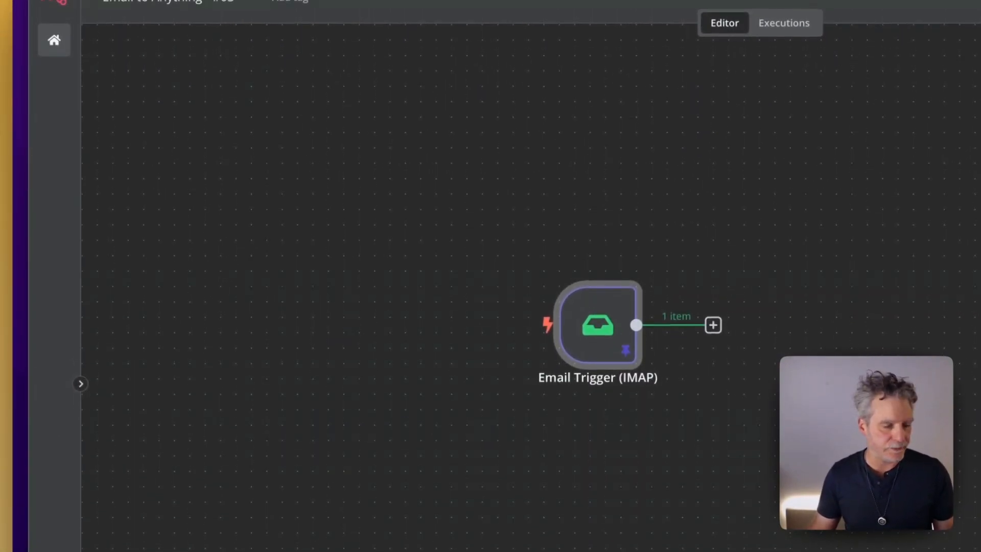
Add an If node after the Email Trigger (IMAP) node and return to the canvas.
left_click(910, 96)
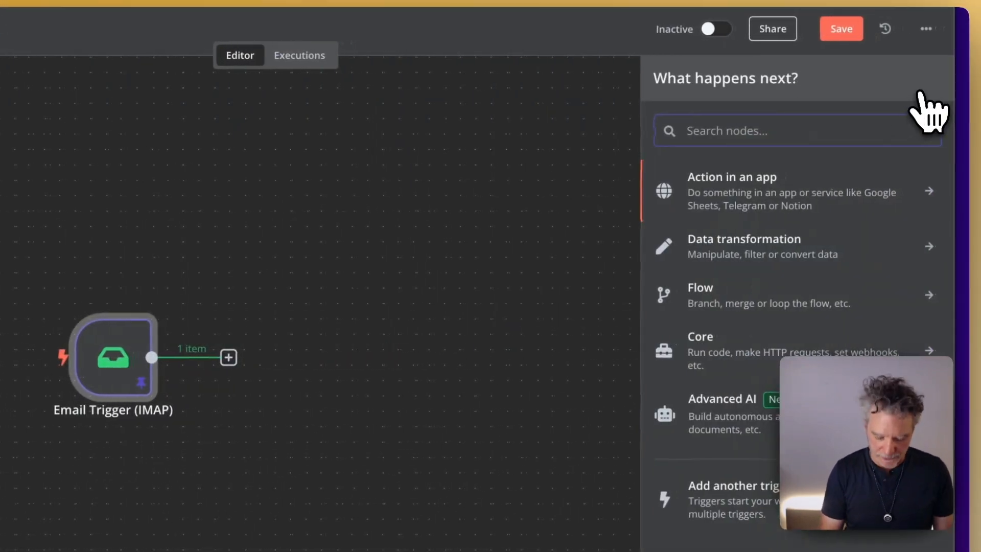
type("if")
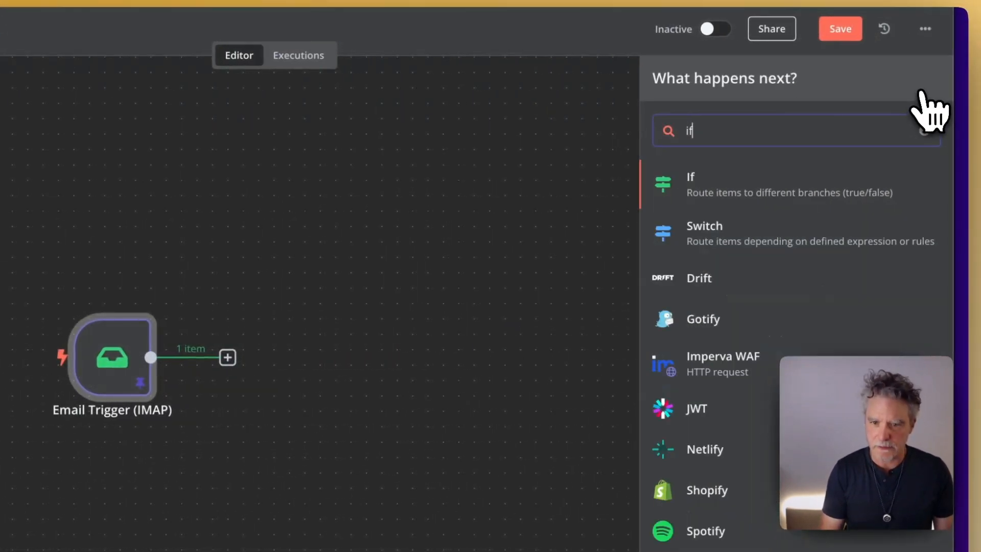
left_click_drag(754, 182, 293, 336)
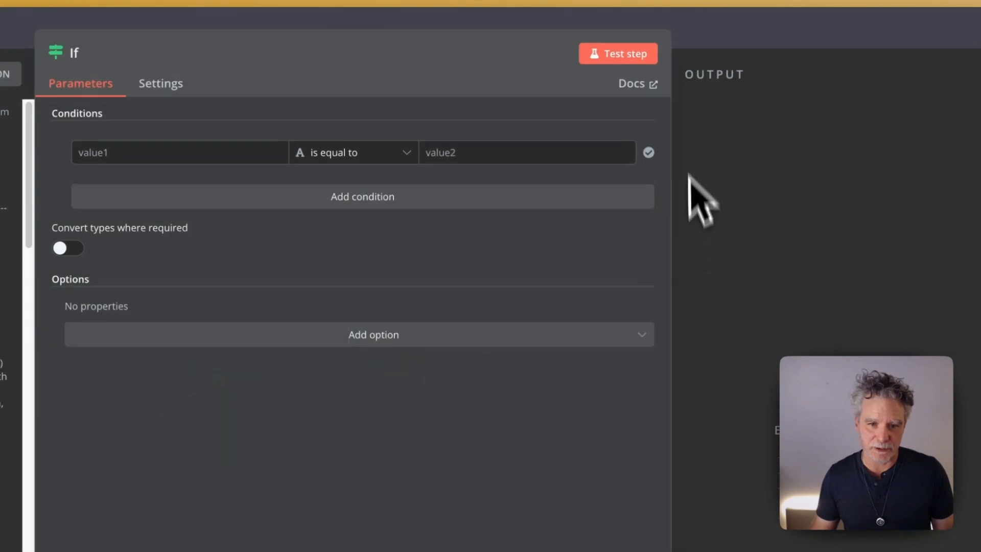
left_click(682, 45)
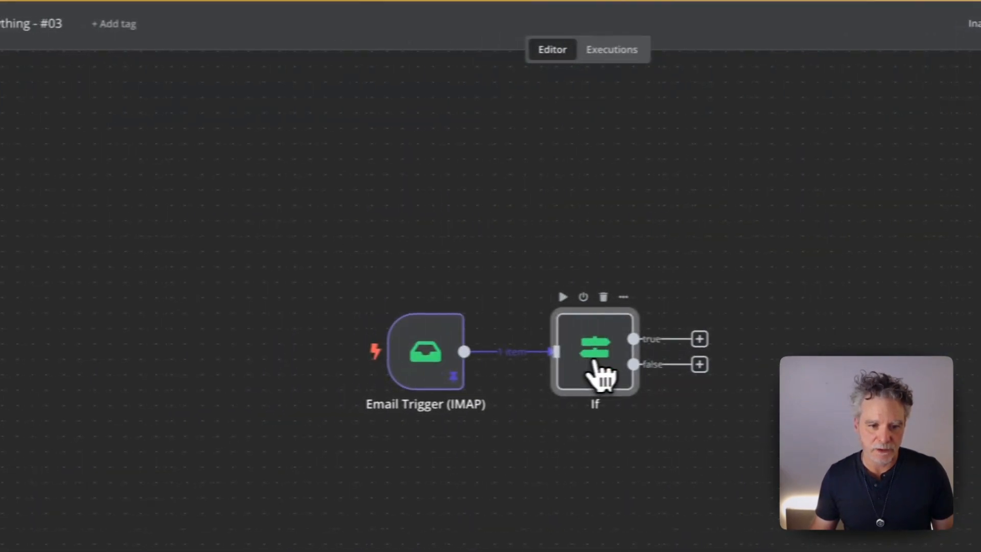
In the If node, map the incoming email's to field, {{ $json.to }}, as the first value of the condition.
double_click(419, 389)
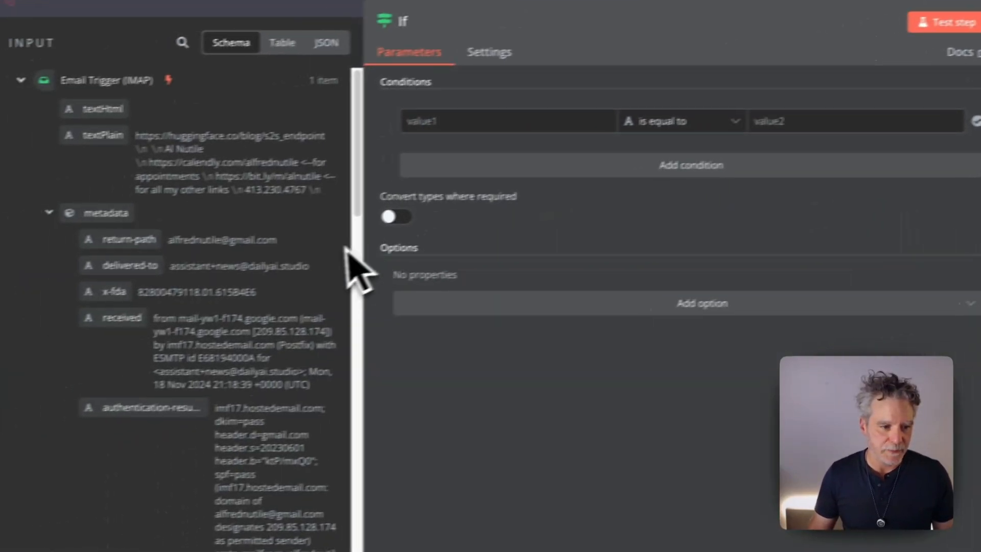
scroll(349, 251, "down", 15)
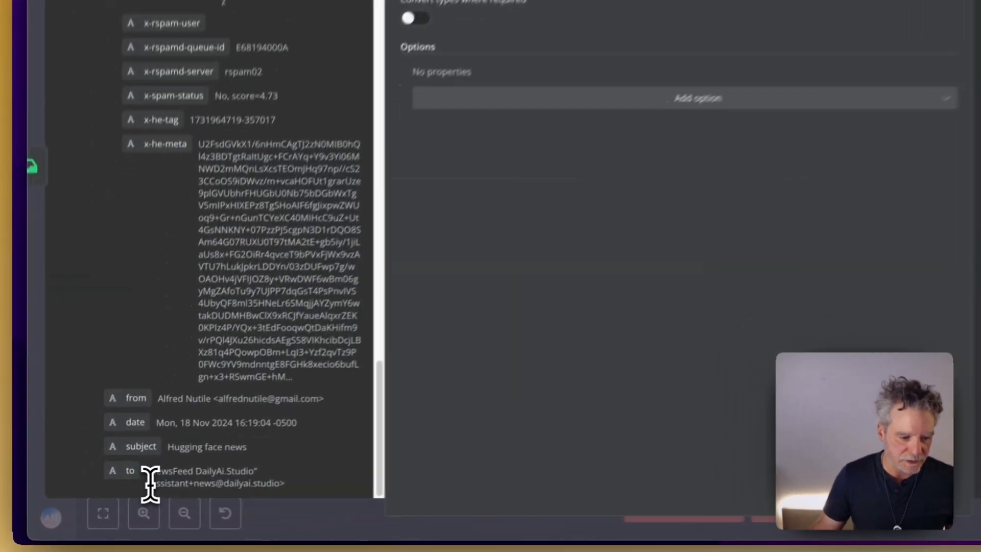
left_click_drag(113, 500, 208, 501)
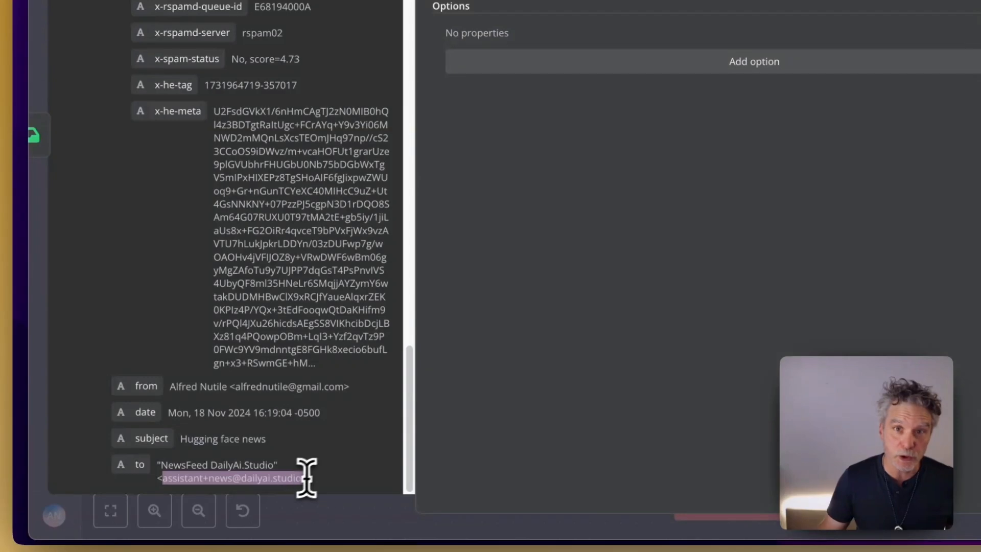
left_click_drag(307, 478, 316, 481)
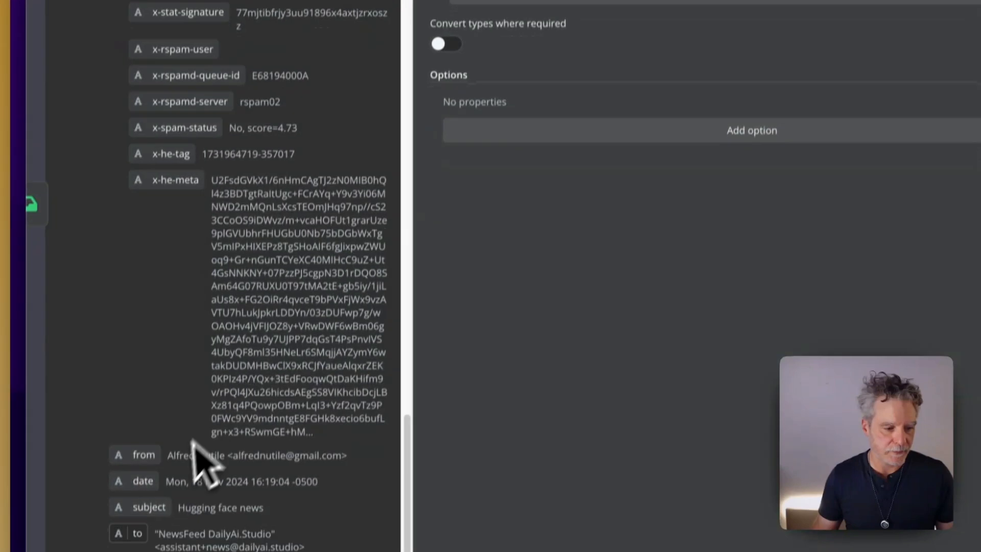
left_click_drag(149, 535, 516, 3)
left_click(492, 201)
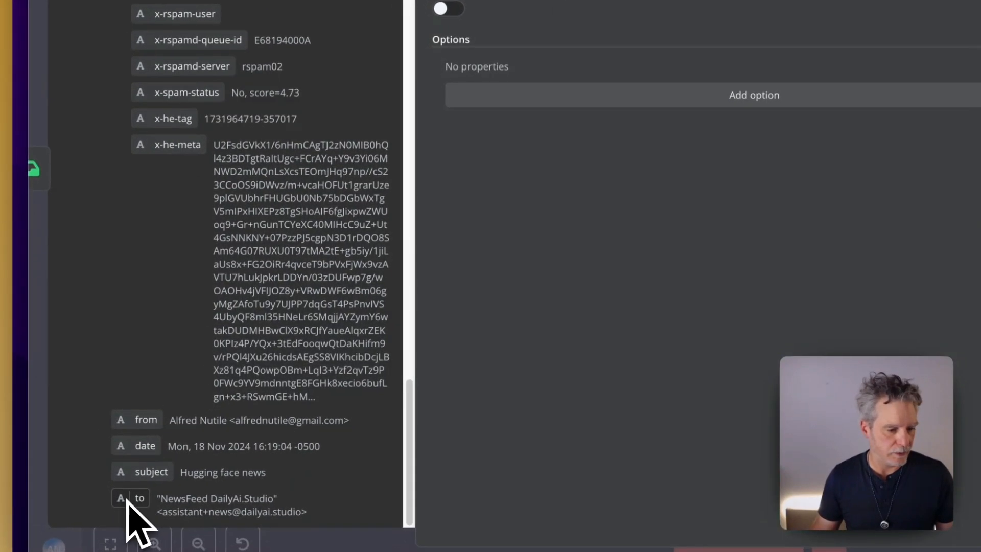
left_click_drag(128, 501, 346, 135)
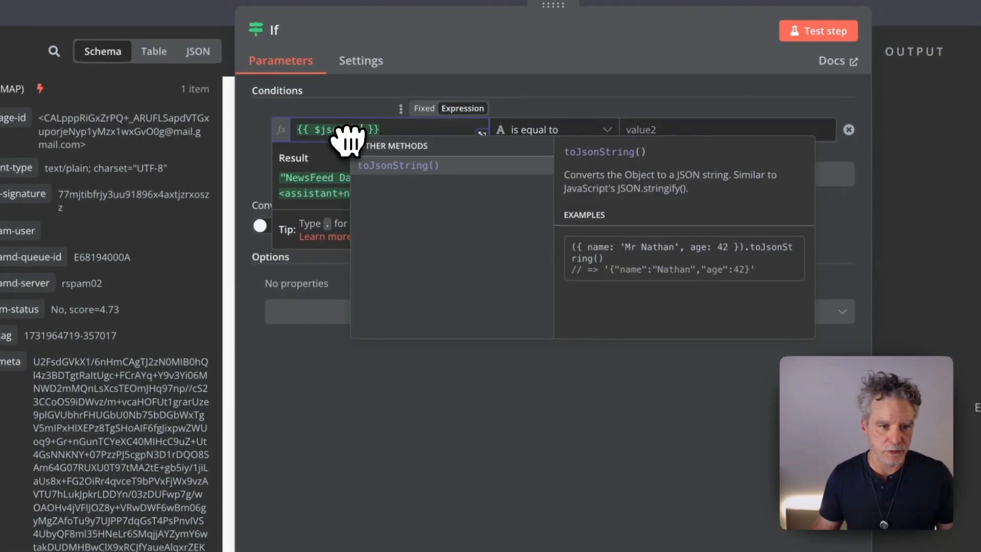
left_click(381, 131)
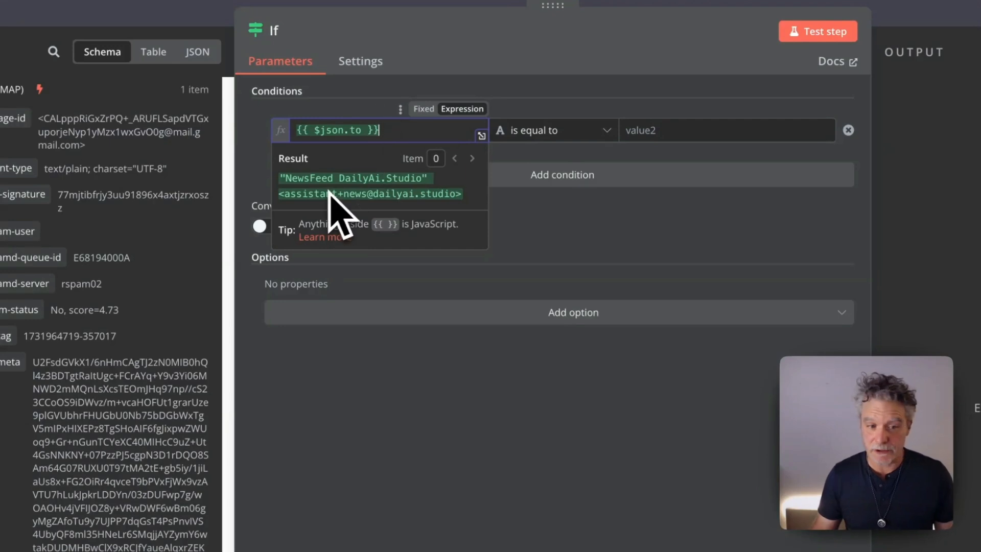
Make the If condition check that the string contains news, test the step and return to the canvas.
left_click(583, 132)
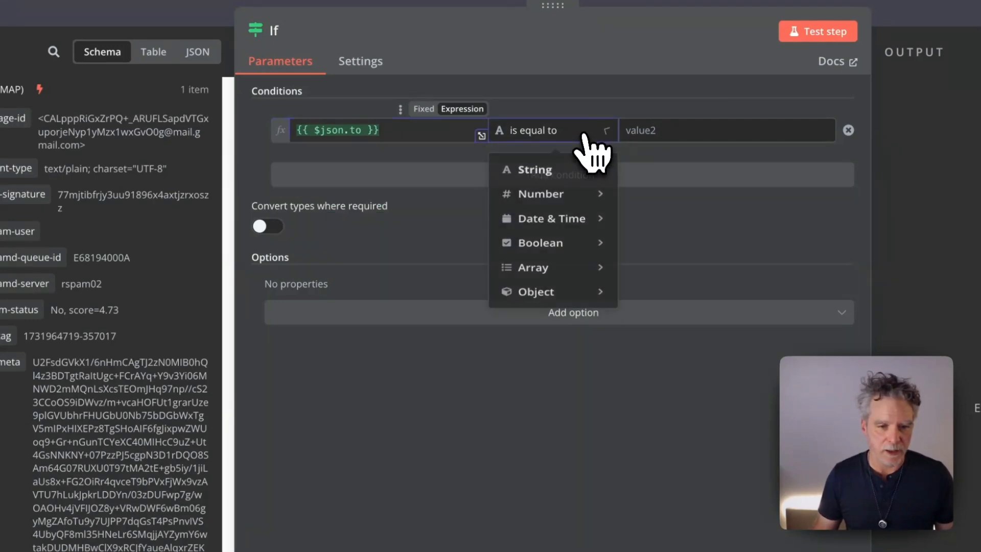
mouse_move(581, 171)
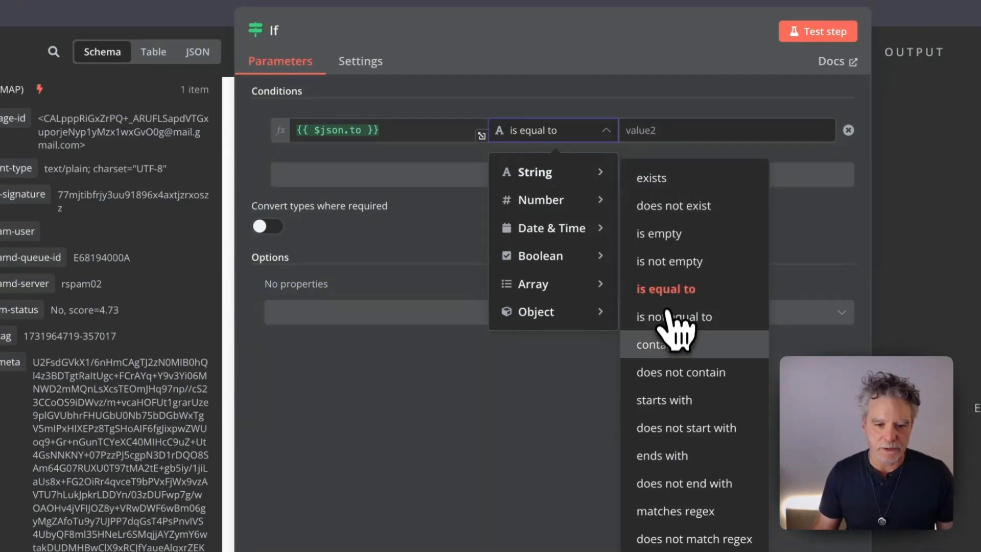
left_click(662, 343)
left_click(676, 134)
type("news")
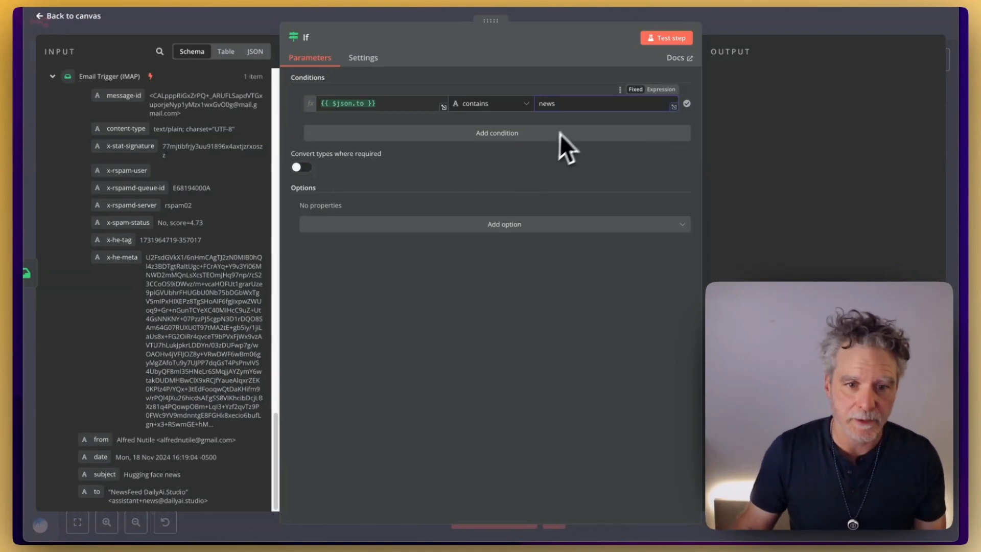
left_click(667, 38)
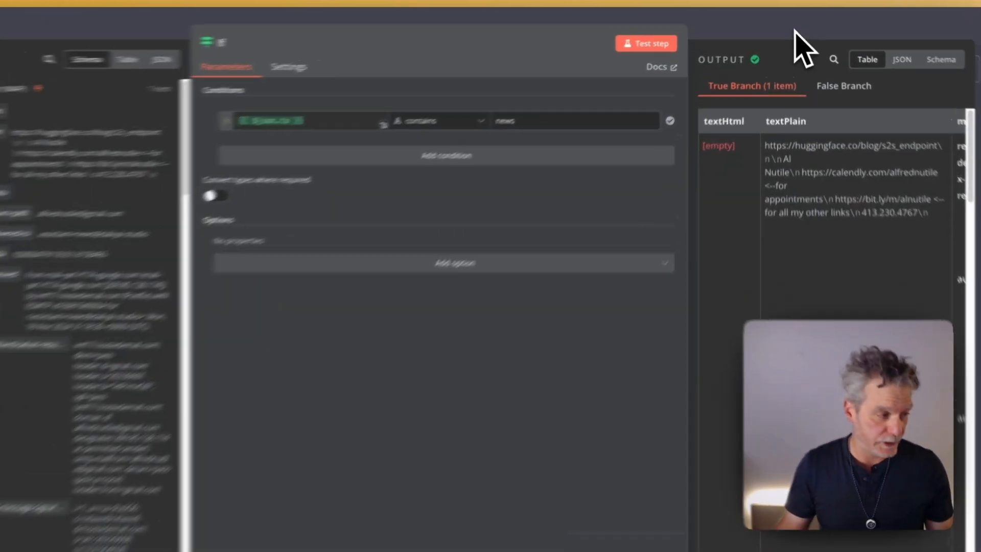
left_click(795, 28)
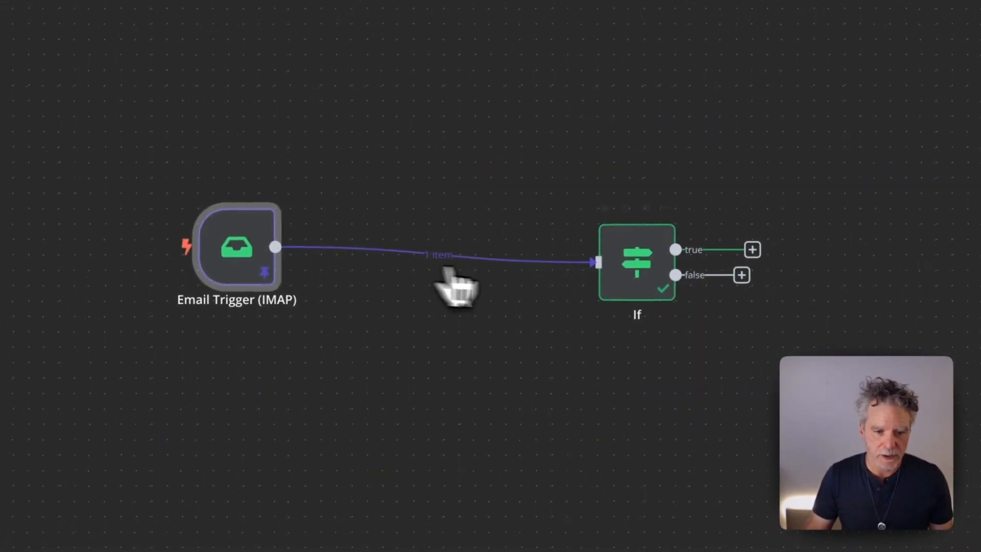
Move the If node closer to the email trigger and attach a No Operation, do nothing node below it to its false branch.
left_click_drag(626, 263, 393, 247)
key("Tab")
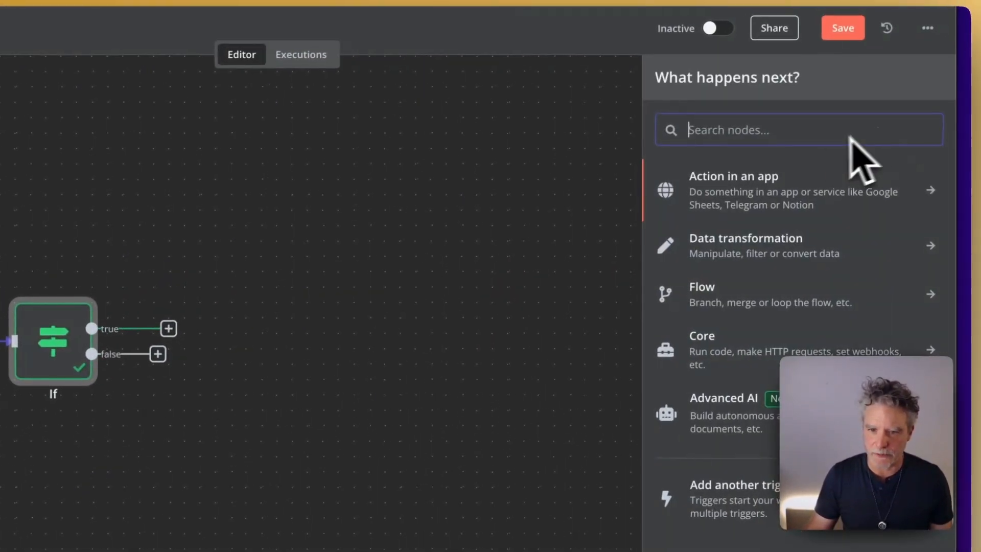
type("no")
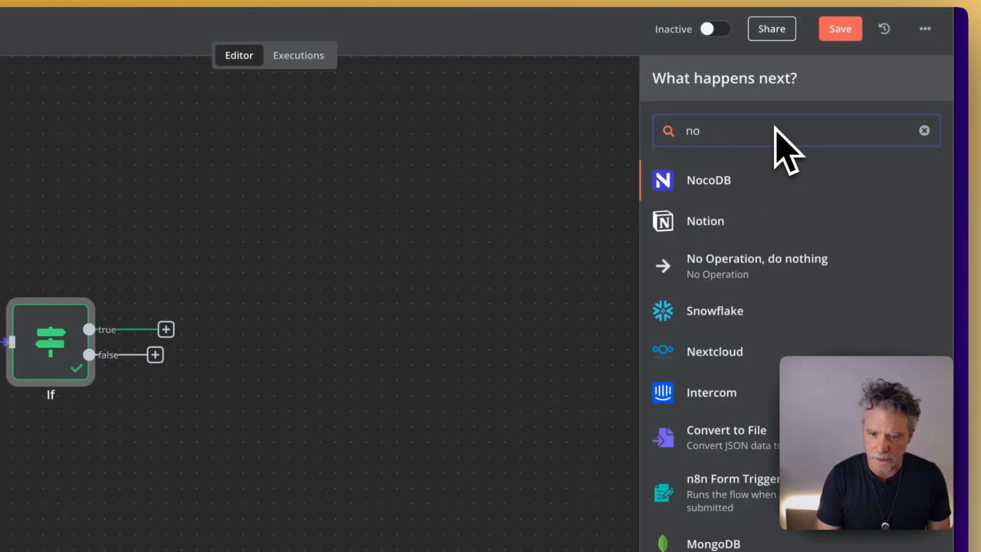
left_click_drag(780, 263, 274, 423)
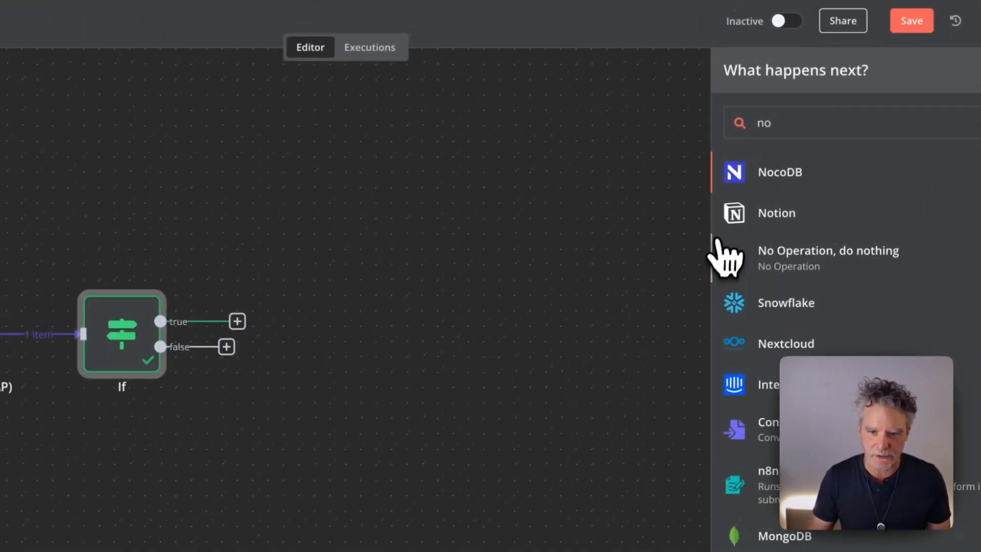
left_click(789, 188)
left_click(742, 55)
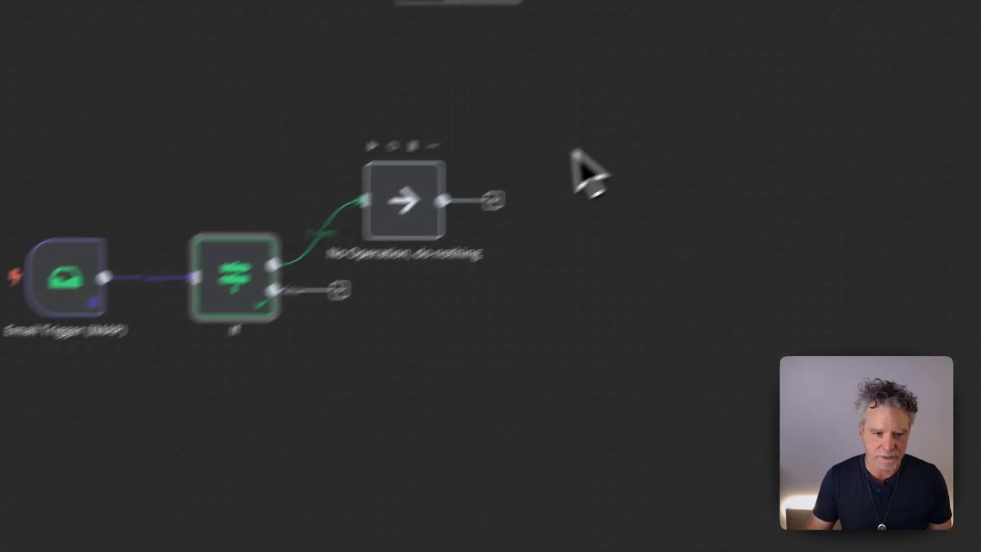
left_click_drag(286, 262, 463, 400)
left_click(372, 330)
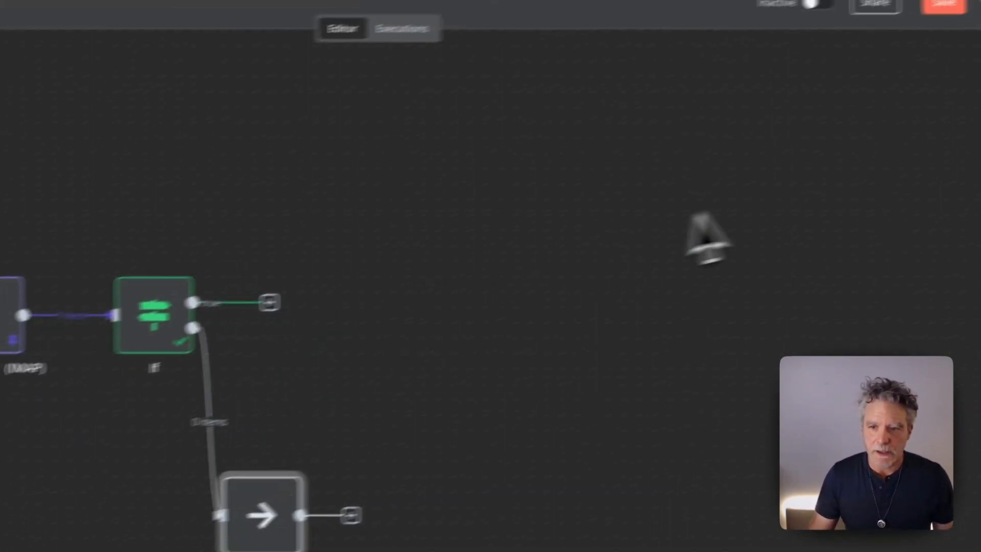
Add a Basic LLM Chain node to the workflow and return to the canvas.
left_click(924, 86)
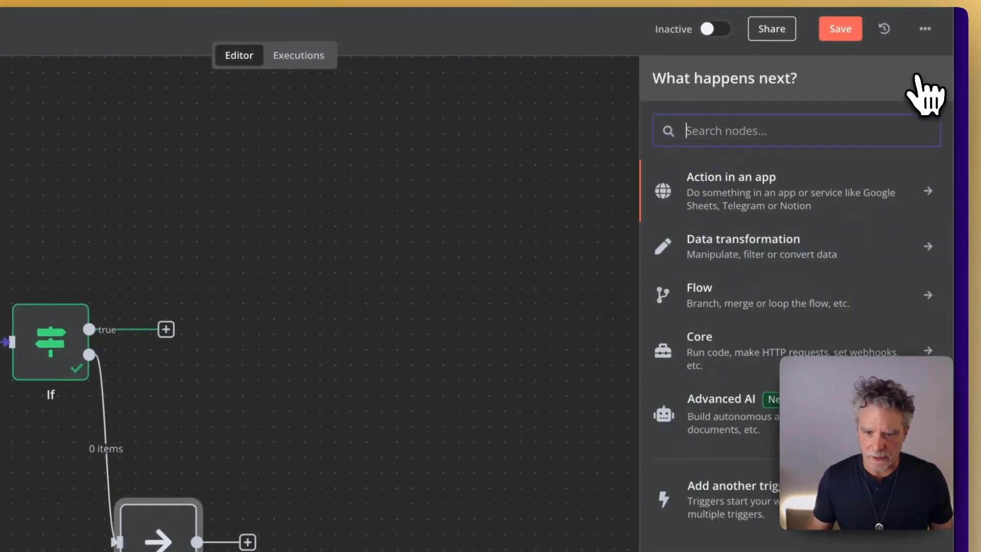
type("llm")
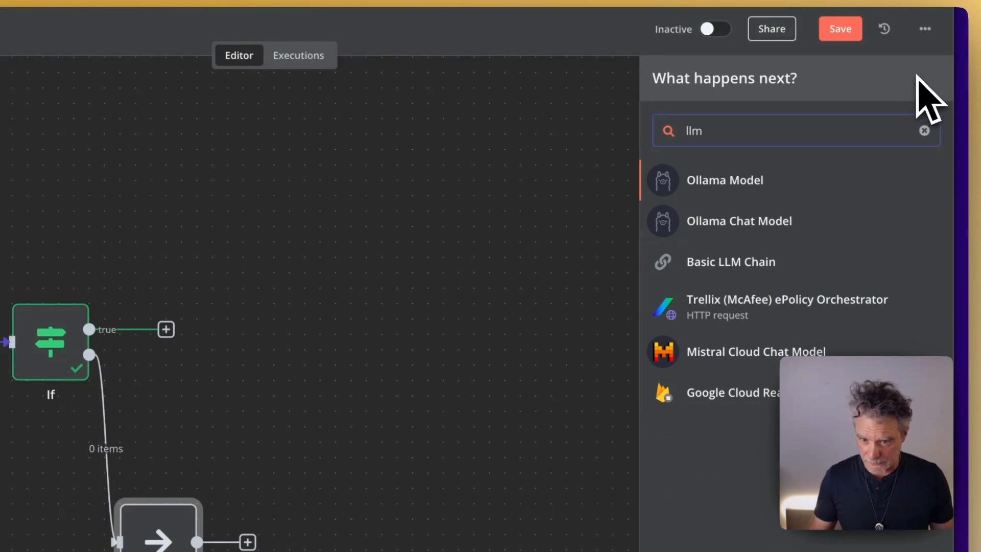
left_click(769, 261)
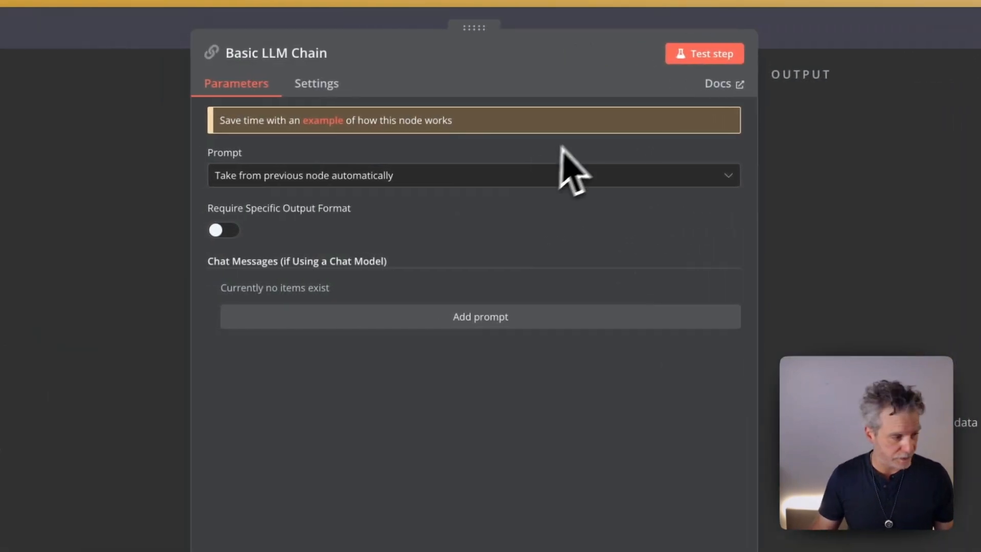
left_click(734, 22)
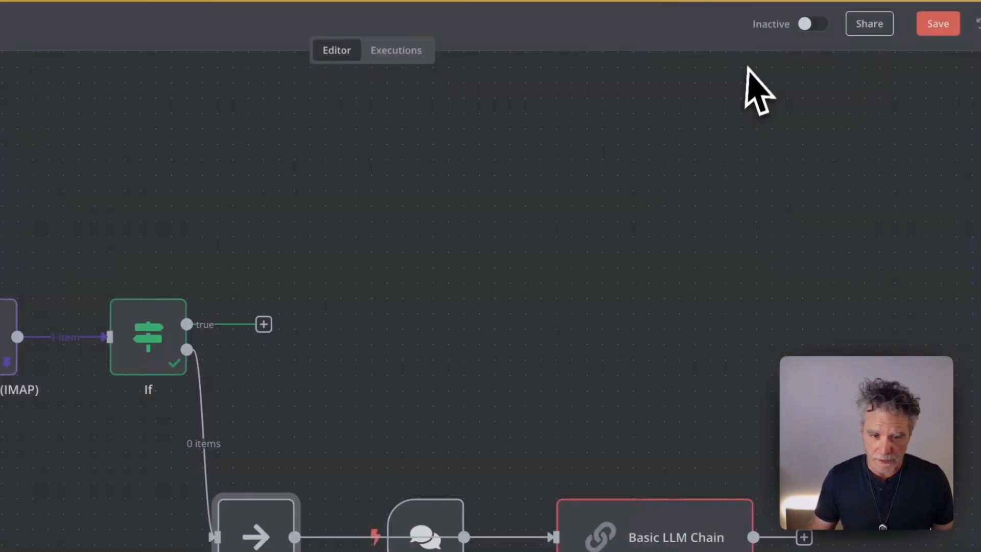
Rearrange the nodes so only the If node's true branch feeds Basic LLM Chain, disconnecting the chat trigger and the No Operation node from it.
left_click_drag(684, 531, 590, 305)
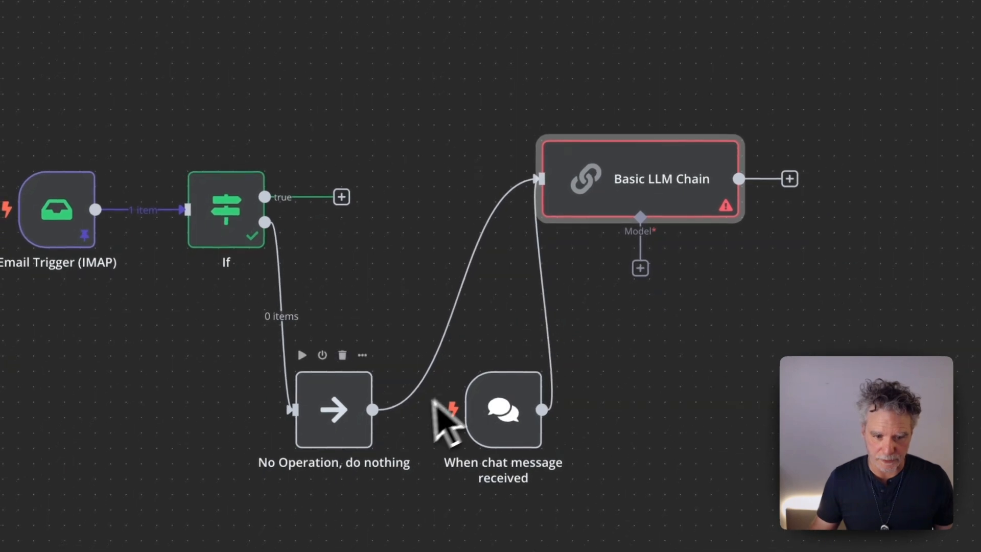
left_click_drag(490, 364, 212, 11)
left_click(444, 325)
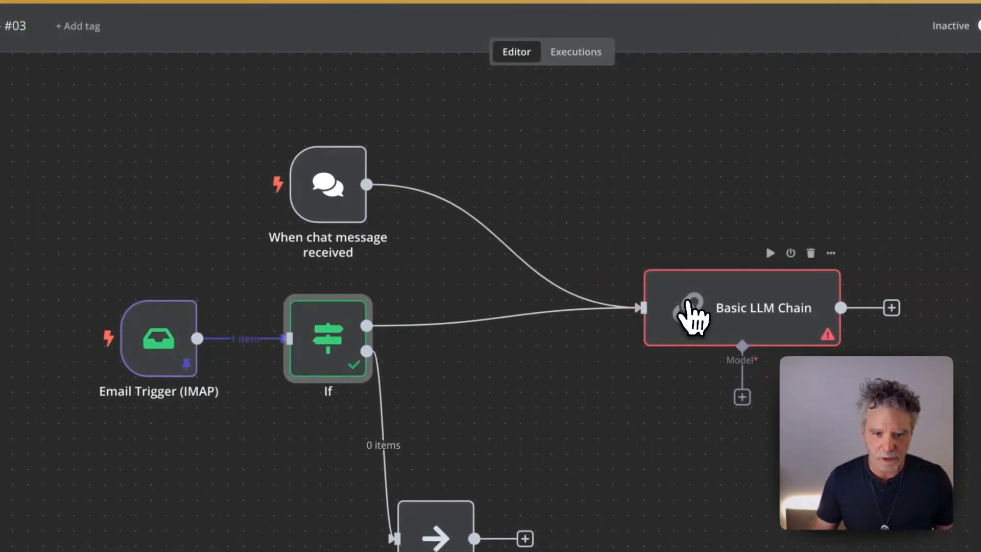
left_click_drag(692, 318, 522, 297)
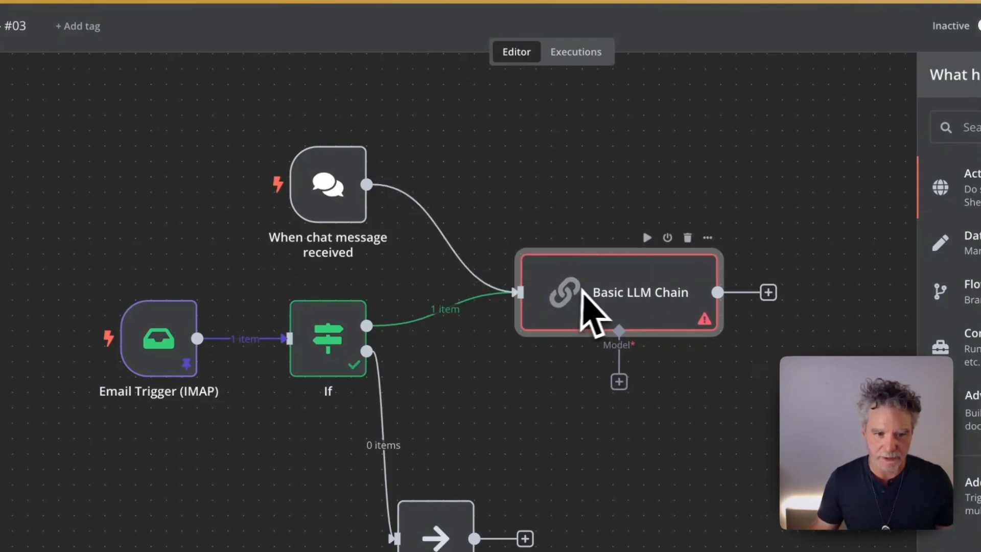
scroll(466, 240, "down", 1)
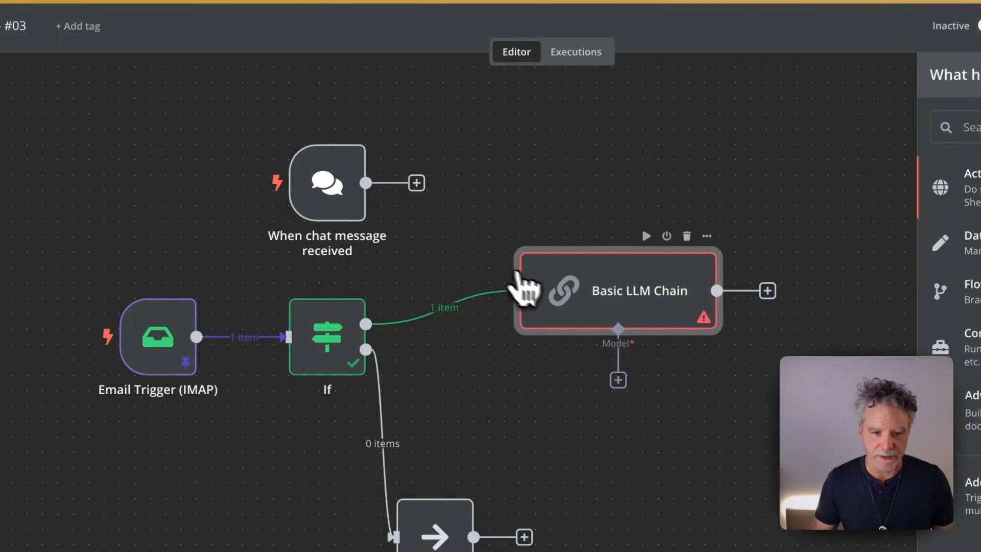
left_click_drag(519, 279, 573, 259)
Define the Basic LLM Chain prompt below, asking for the email body's first link, ignoring signature links, and include the Email Trigger's textPlain expression.
double_click(575, 265)
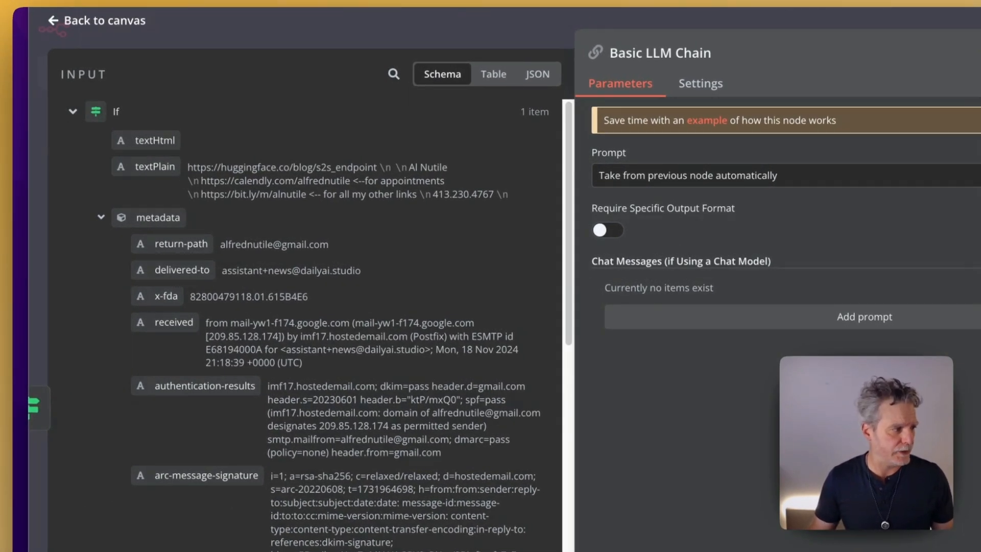
left_click(794, 178)
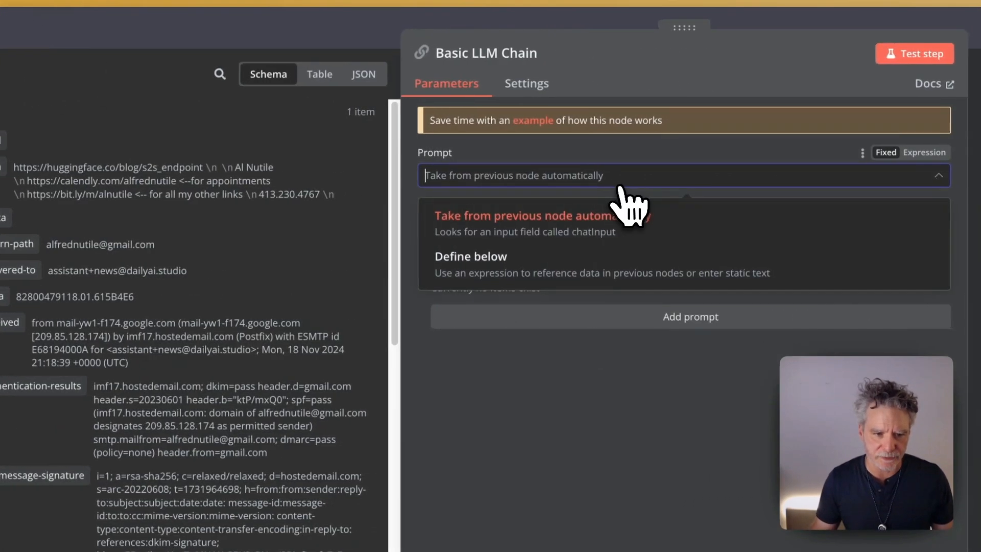
left_click(573, 258)
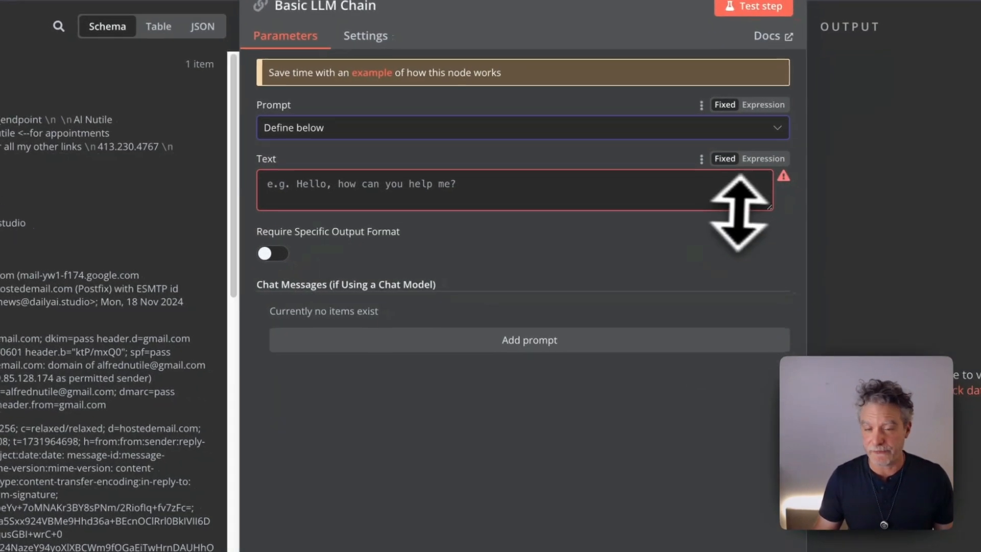
left_click(761, 225)
type("The data coming in is the body of an email. The first link in the body is a link I sent to myself to get scrape the news from and later use that info for a slack post. I just need you to get that link. Ignore the other links in the body those are just signatures.   {{ $('Email Trigger (IMAP)').first().json.textPlain }}")
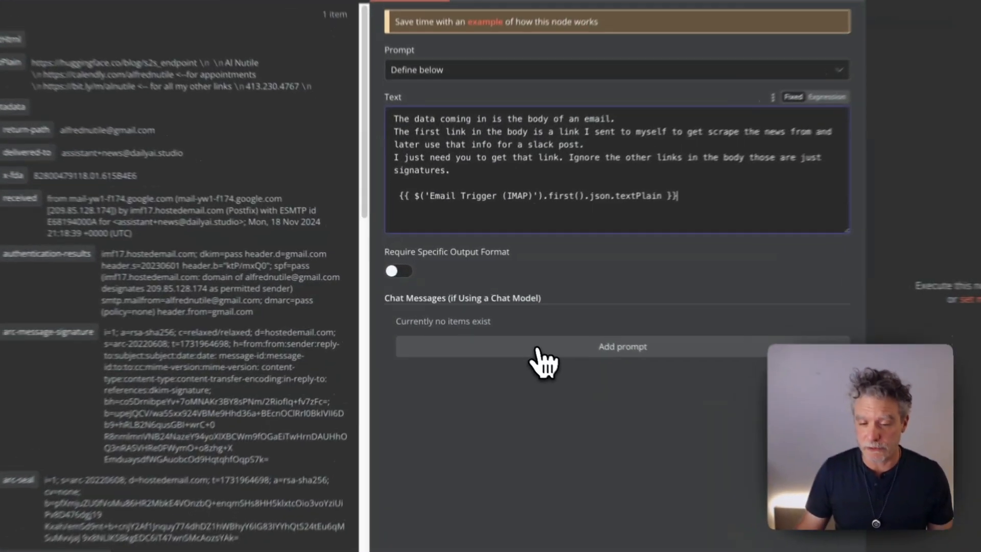
left_click(511, 332)
left_click(506, 326)
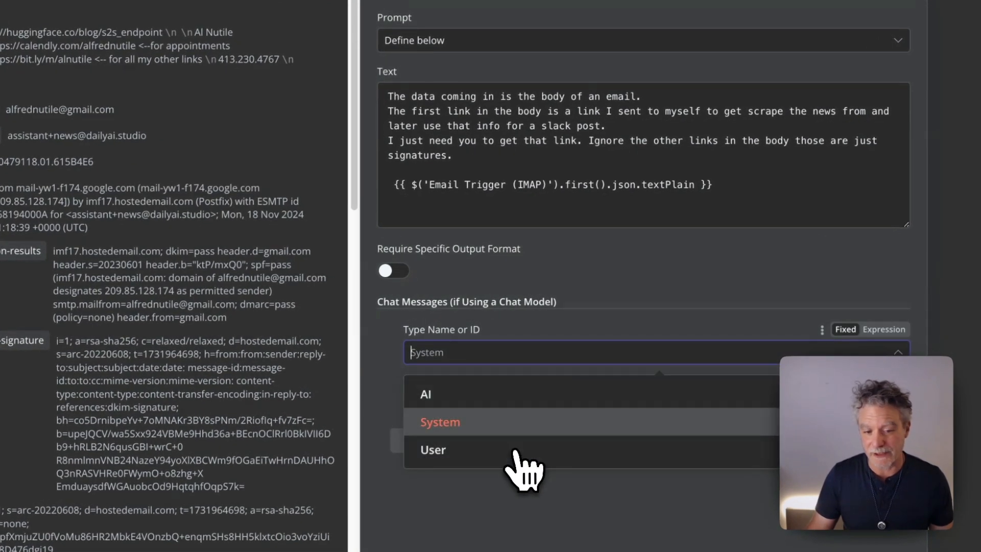
left_click(541, 422)
left_click(392, 329)
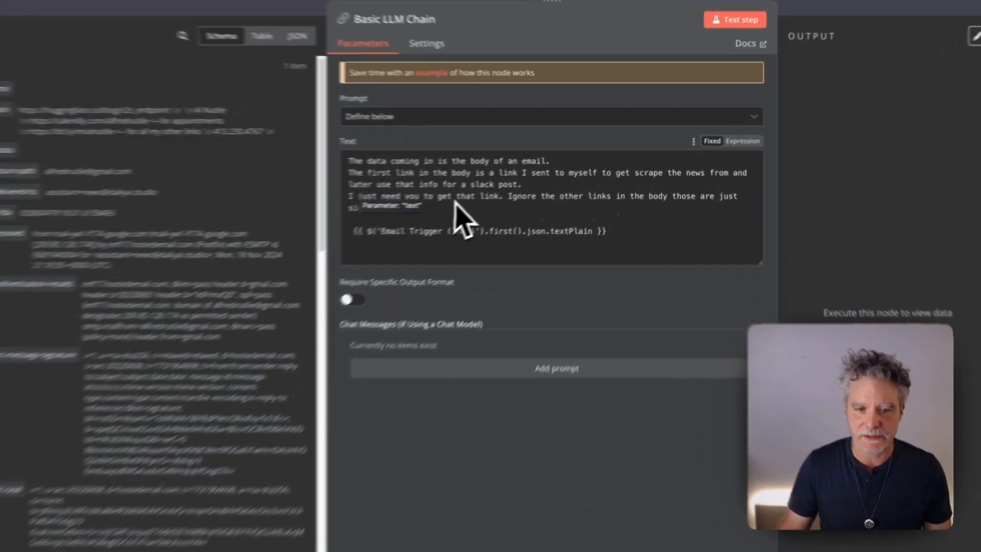
Switch the Basic LLM Chain prompt text to expression mode and check how the email body resolves in its result preview.
left_click(552, 187)
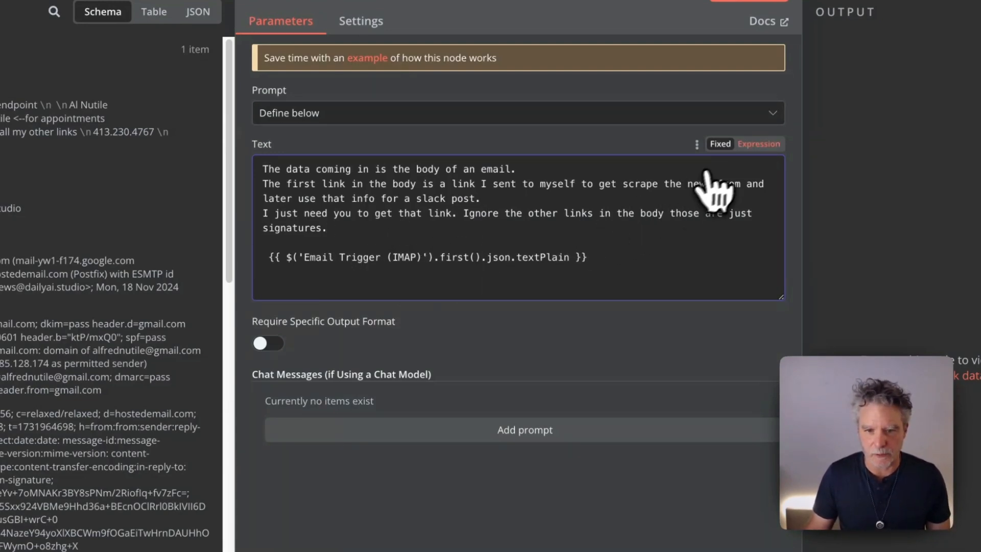
left_click(746, 146)
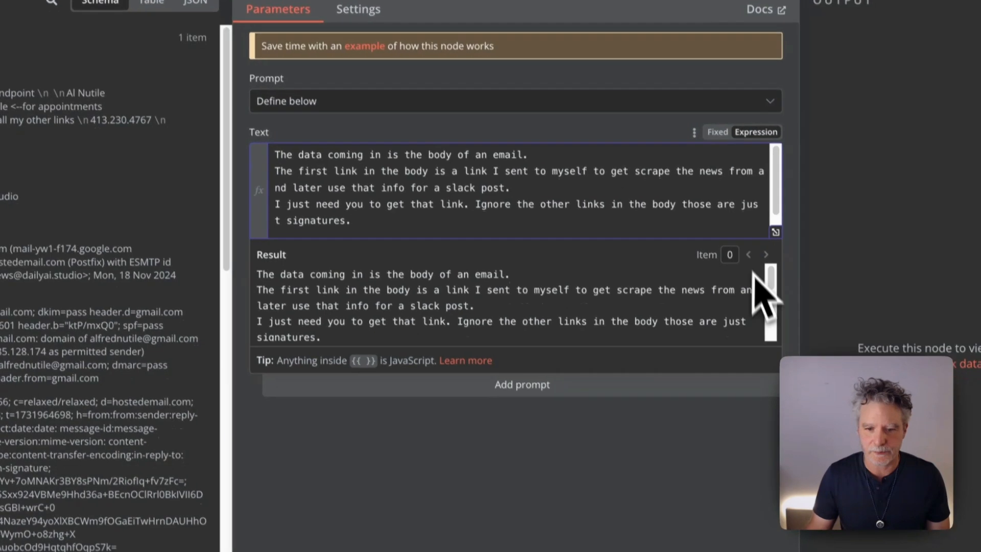
scroll(685, 297, "down", 10)
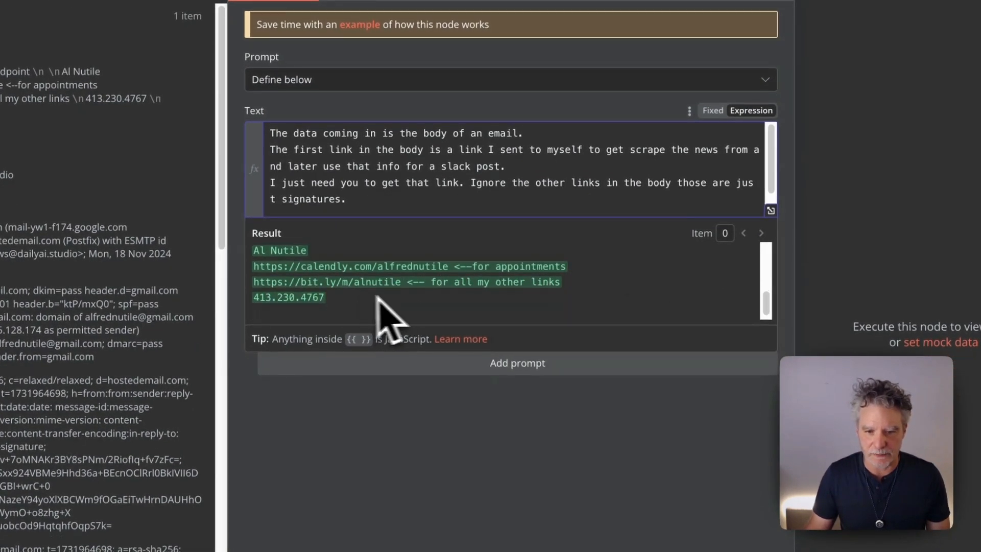
scroll(435, 314, "up", 10)
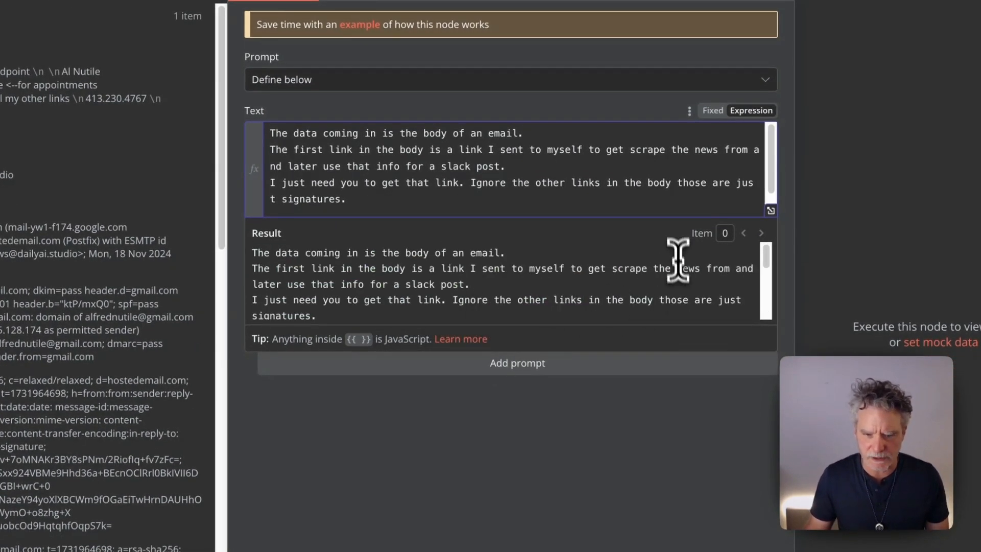
Review the resolved prompt in the expanded expression editor, comparing the first link in the email body with the signature links.
left_click(770, 211)
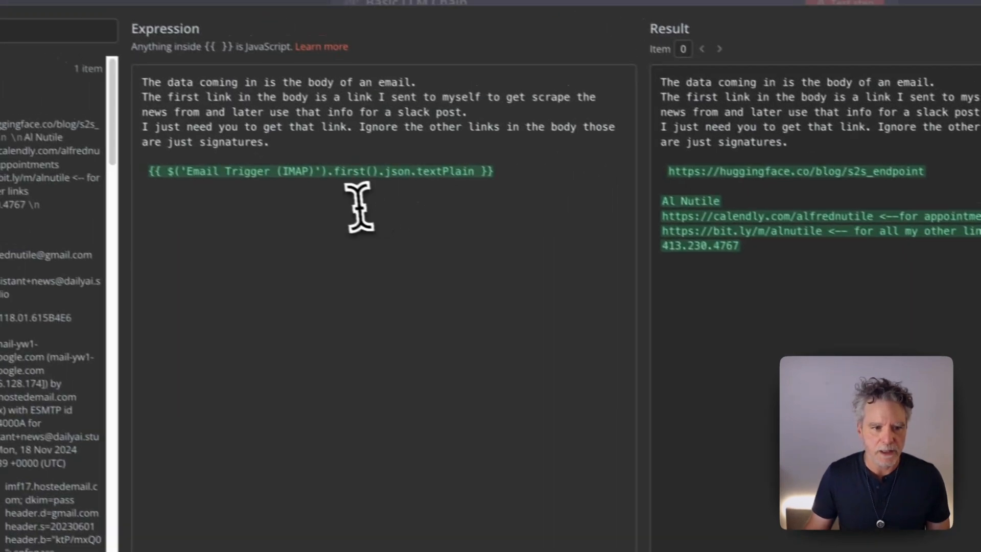
left_click_drag(570, 301, 472, 199)
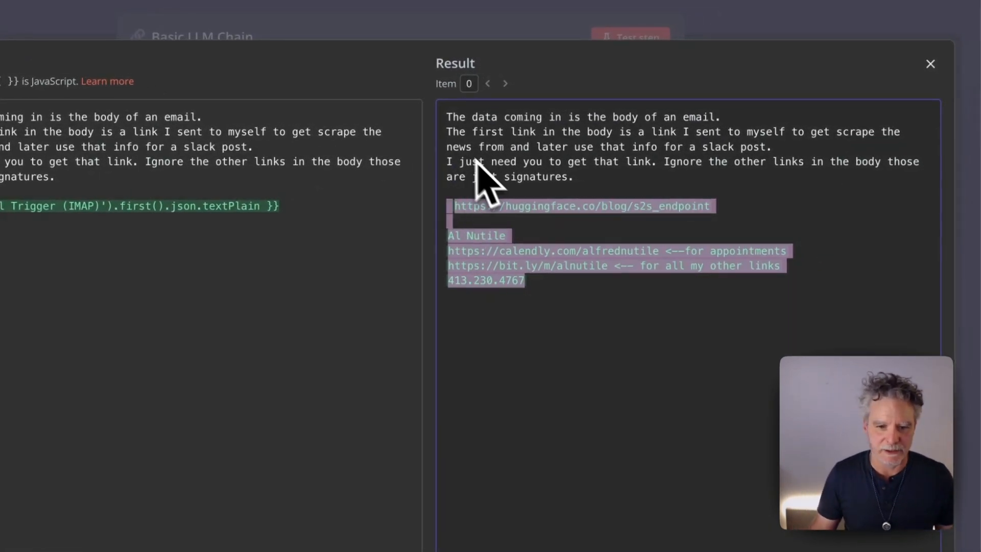
left_click(497, 160)
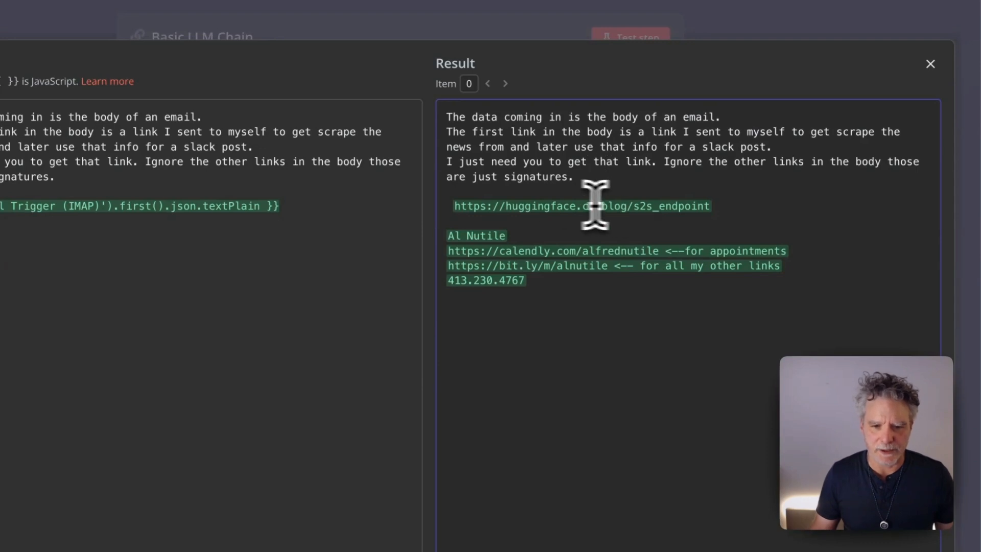
left_click_drag(708, 199, 477, 202)
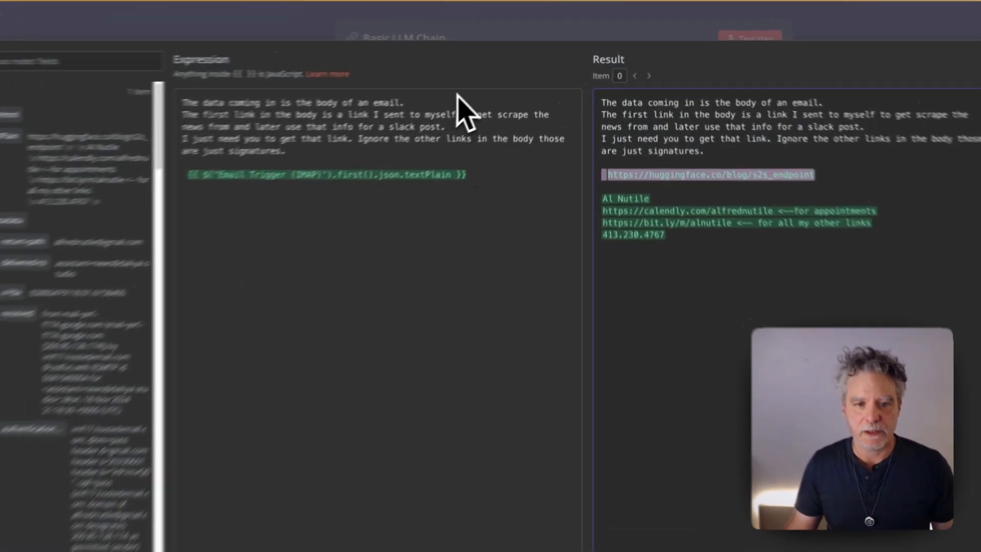
left_click(486, 33)
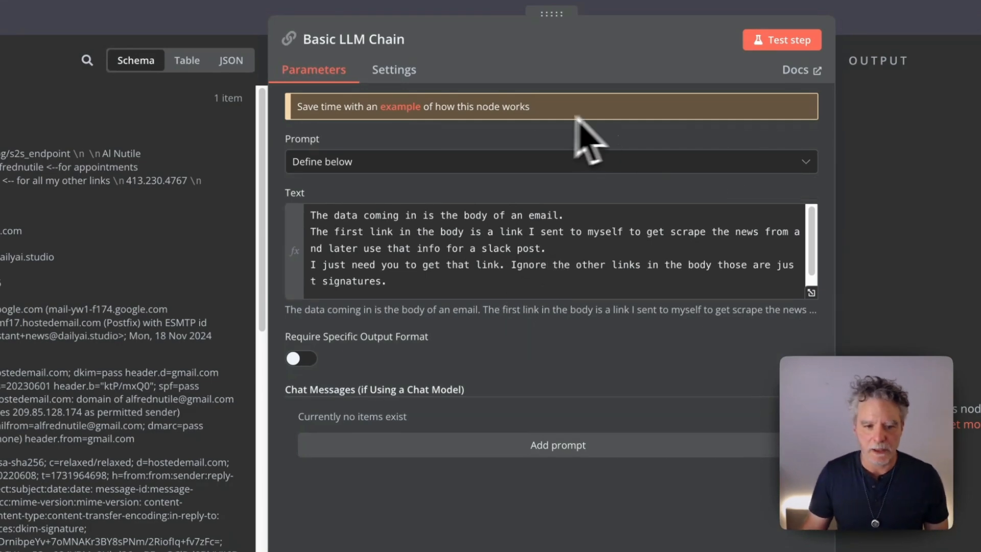
Require a specific output format for Basic LLM Chain and attach a Structured Output Parser whose JSON example contains a url field.
left_click(314, 359)
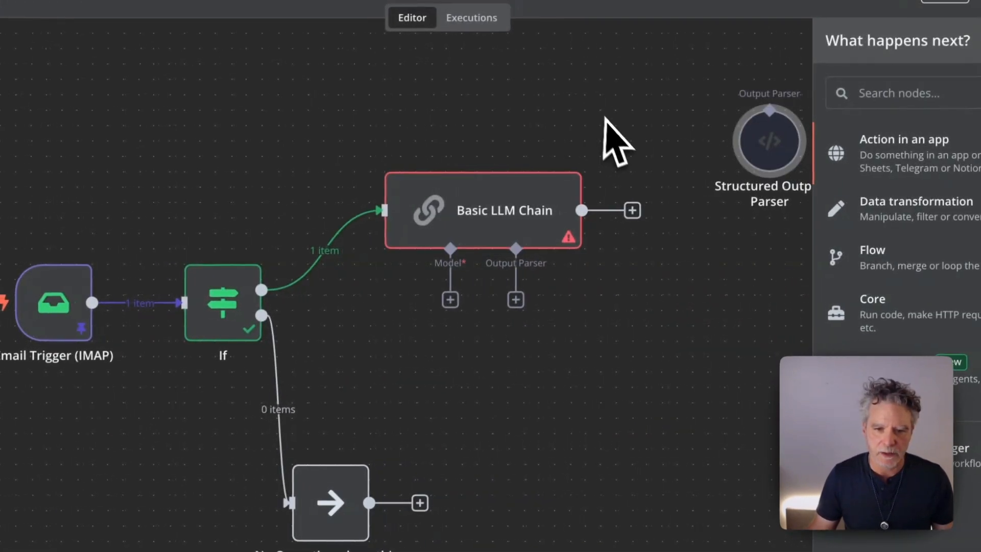
left_click_drag(770, 142, 566, 366)
double_click(565, 367)
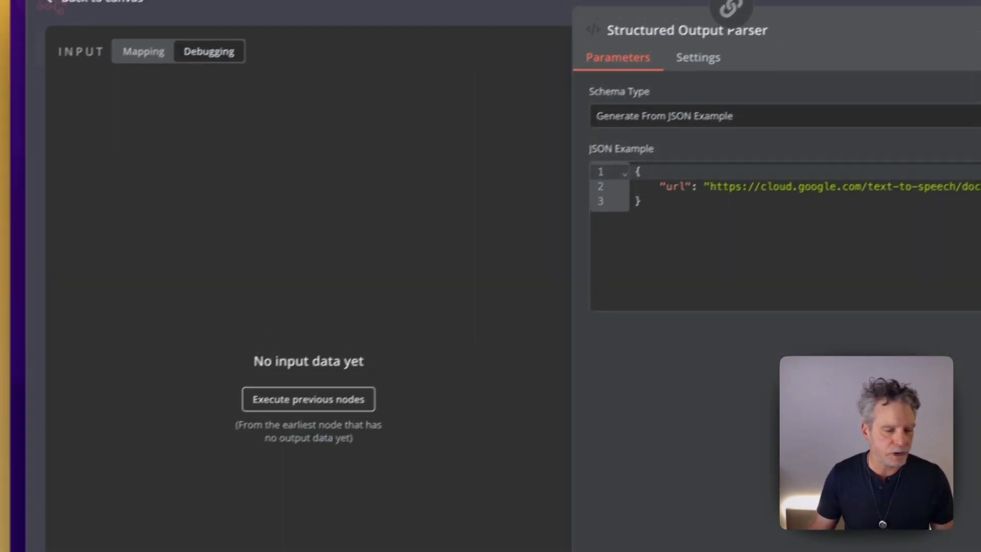
key("super+a")
left_click(797, 221)
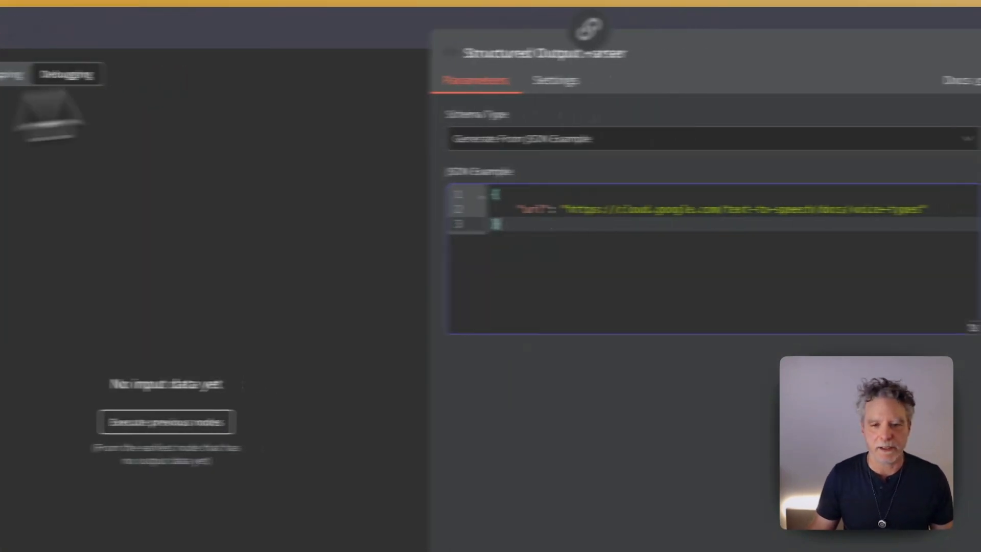
left_click(705, 17)
double_click(621, 401)
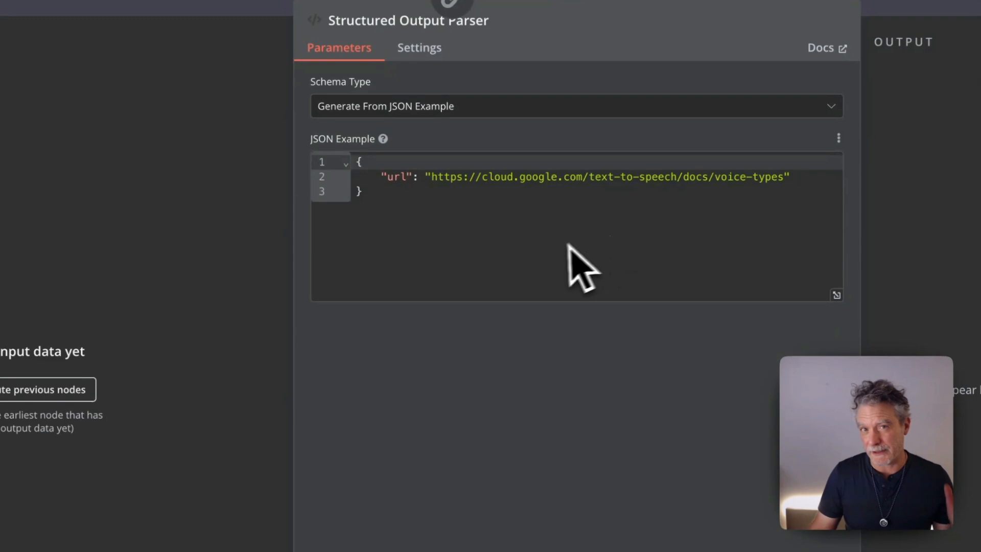
left_click(767, 22)
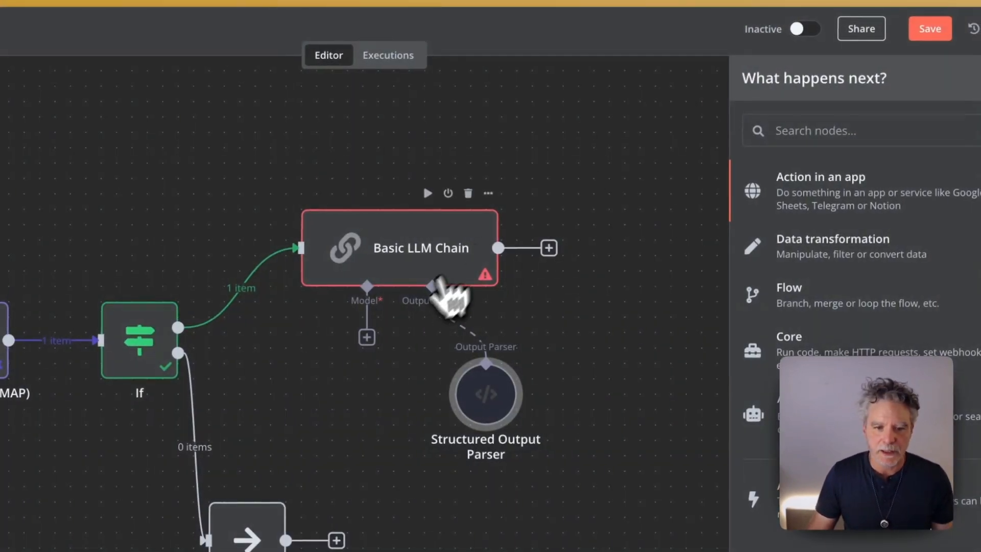
Attach a Groq Chat Model using the Groq account and llama3-8b-8192 as the chain's model, placed below Basic LLM Chain.
left_click(366, 337)
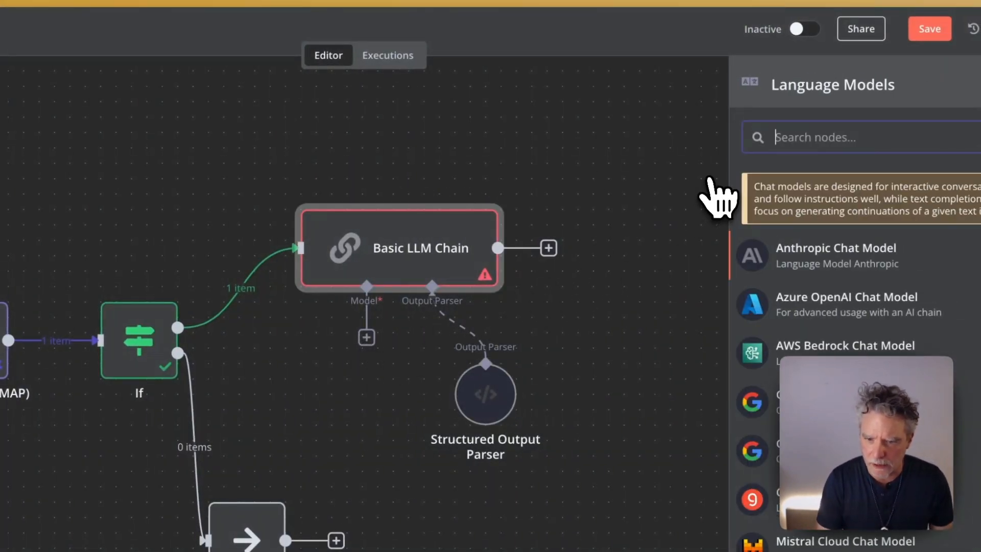
type("gro")
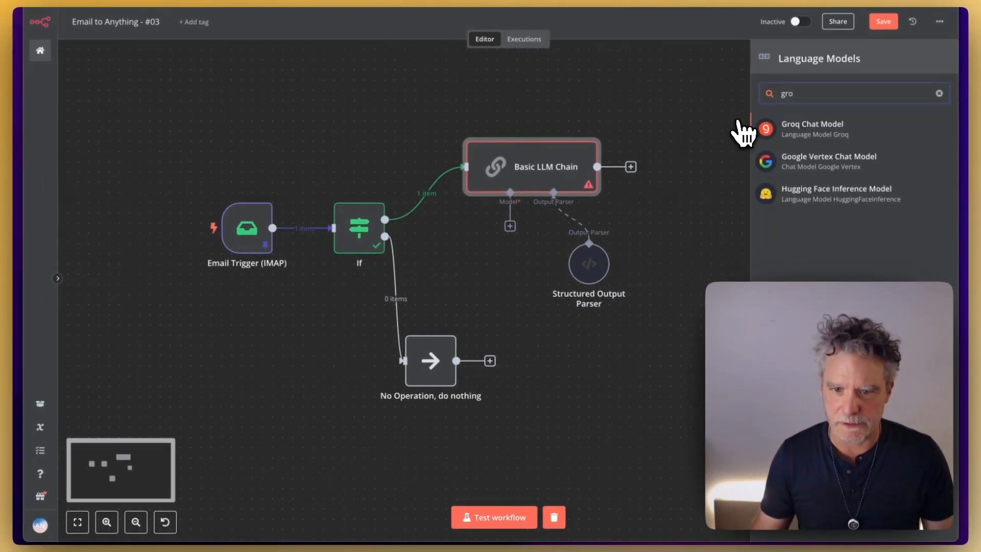
left_click(764, 129)
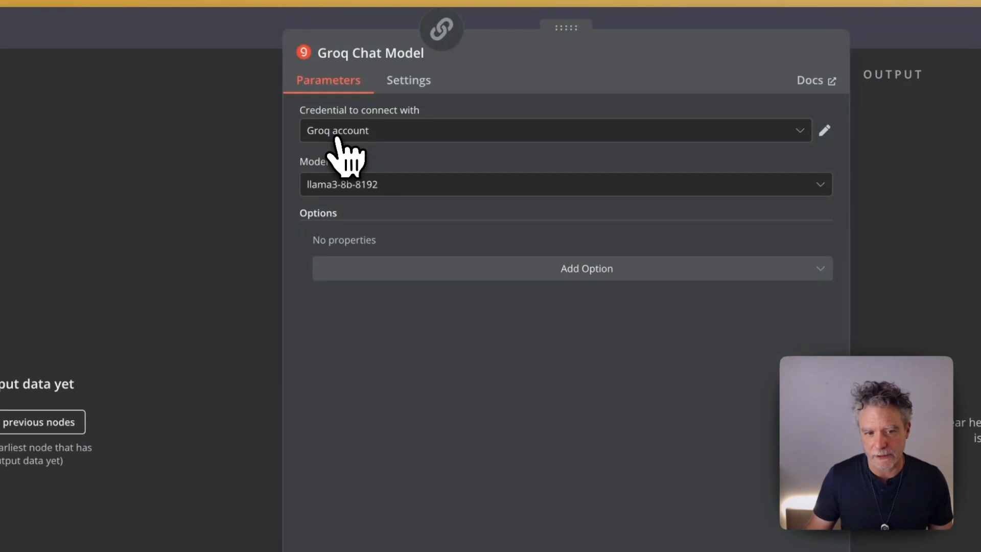
left_click(388, 188)
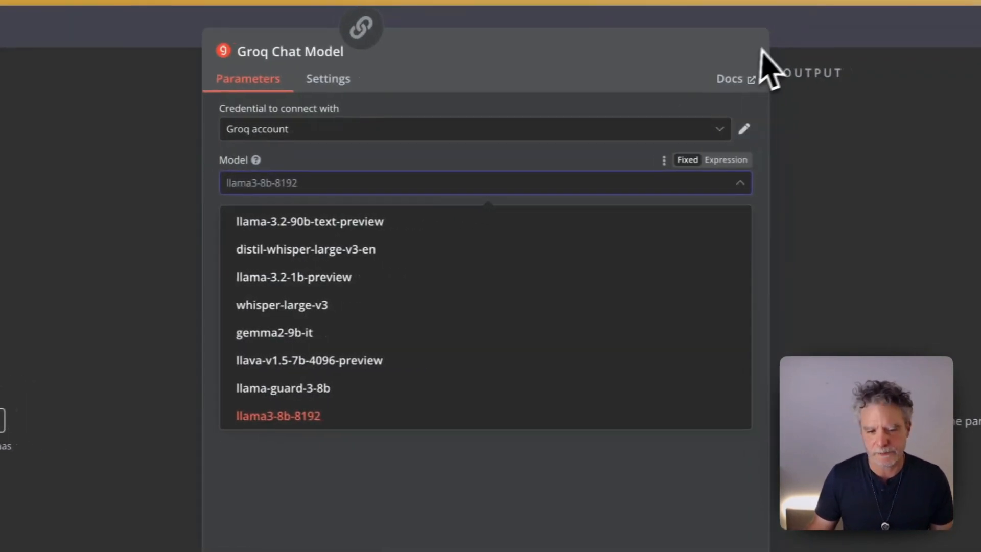
left_click(855, 34)
left_click_drag(394, 389, 366, 372)
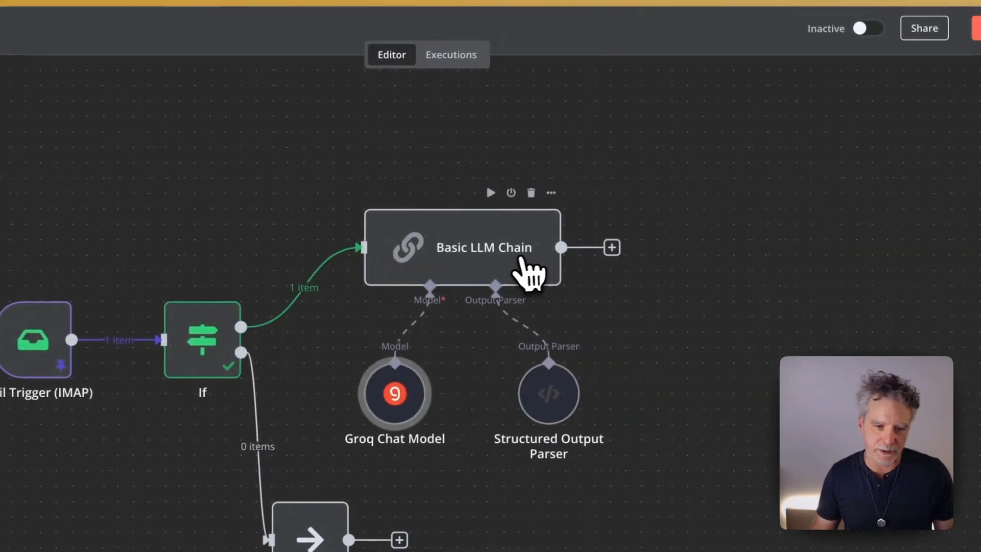
Test Basic LLM Chain, inspect the extracted url in its output as JSON, and return to the canvas.
double_click(649, 258)
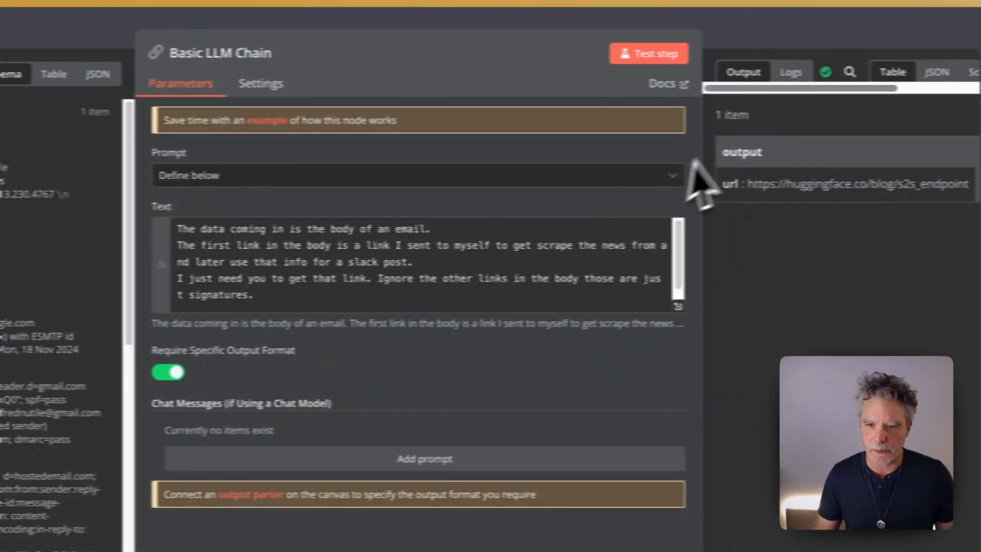
left_click(898, 72)
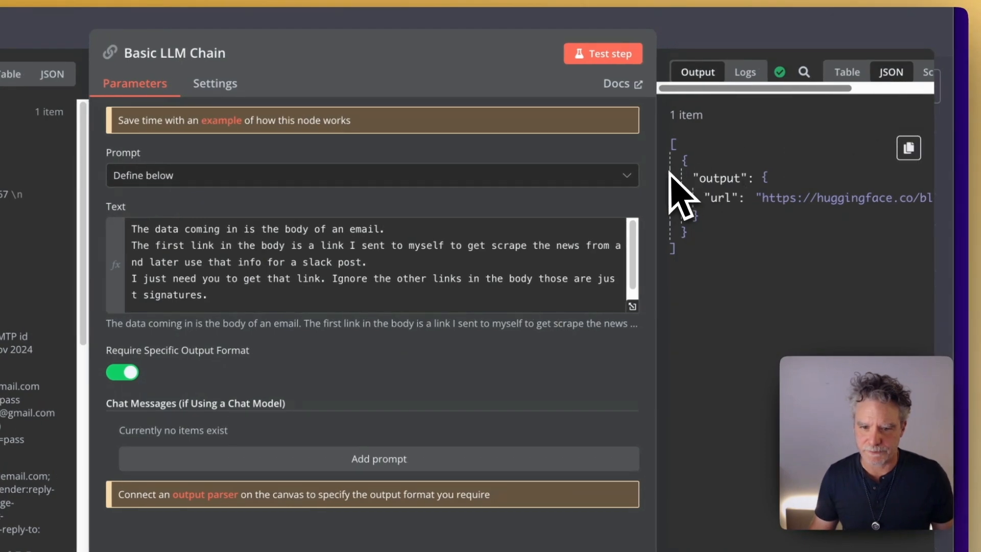
left_click_drag(664, 175, 492, 192)
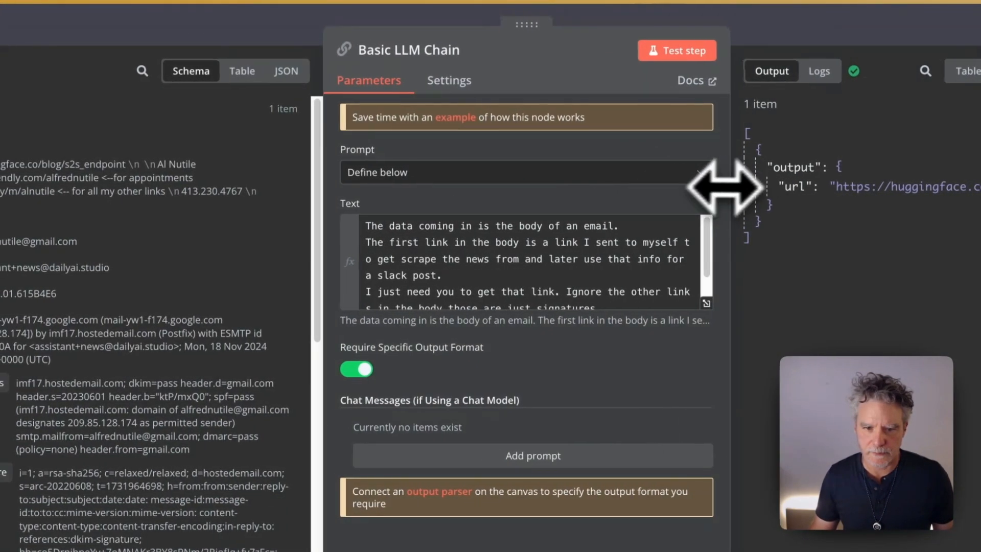
left_click_drag(330, 241, 267, 235)
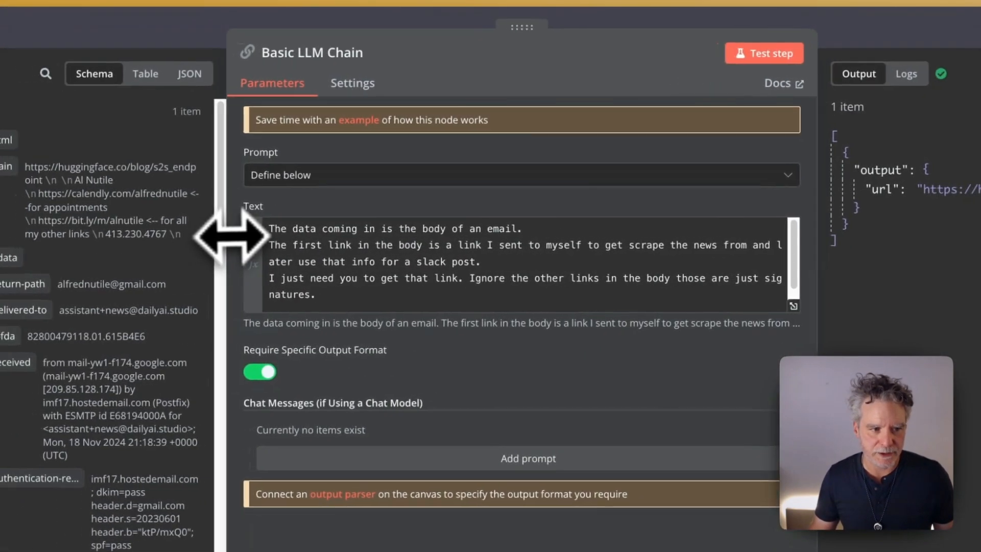
left_click(851, 22)
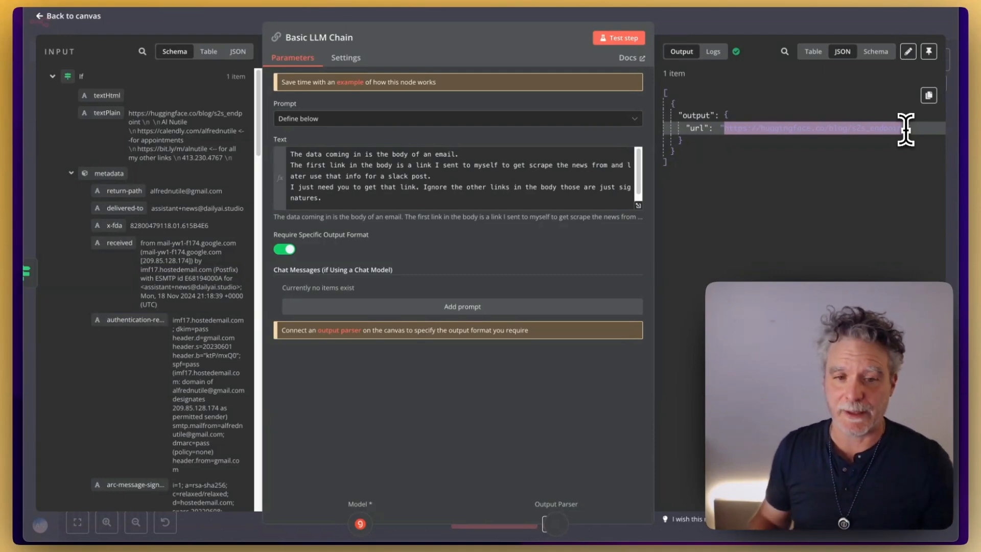
left_click(718, 23)
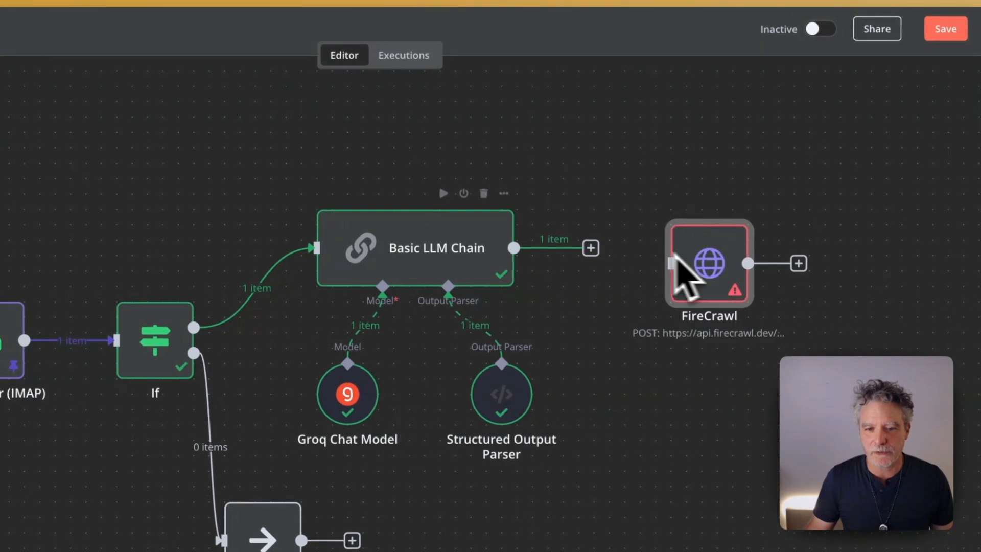
Connect Basic LLM Chain's output to the FireCrawl node and select the Firecrawl credential for its header authentication.
left_click_drag(590, 248, 630, 253)
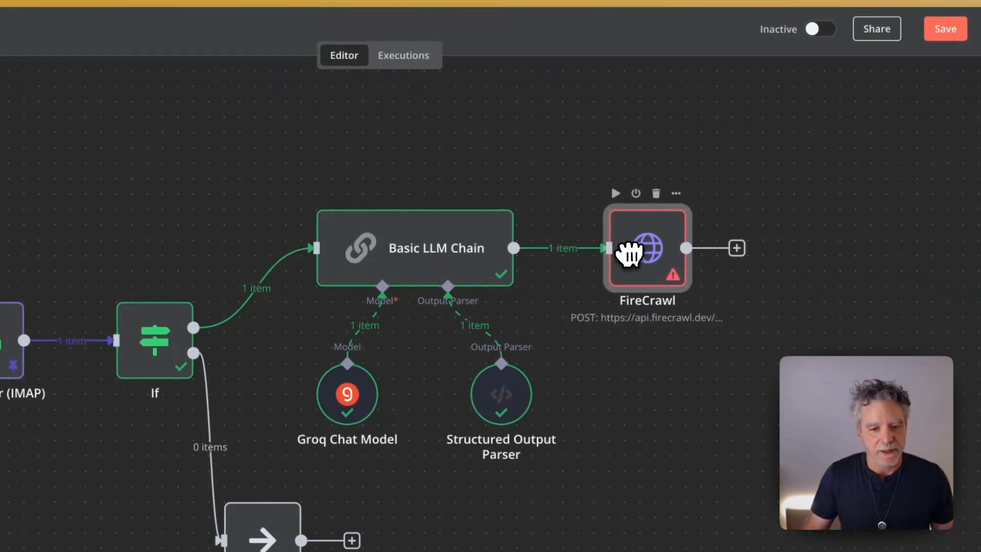
double_click(648, 257)
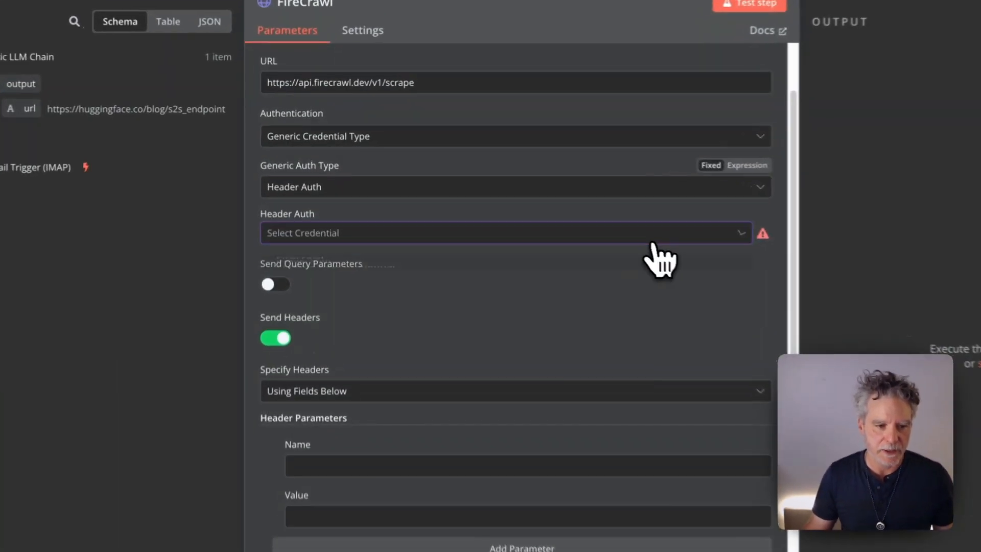
left_click(389, 202)
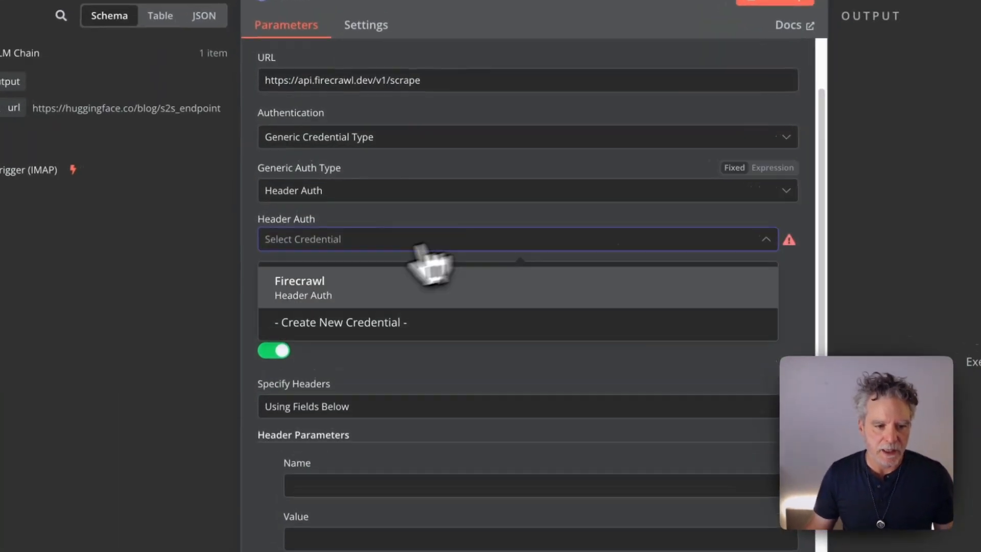
left_click(321, 291)
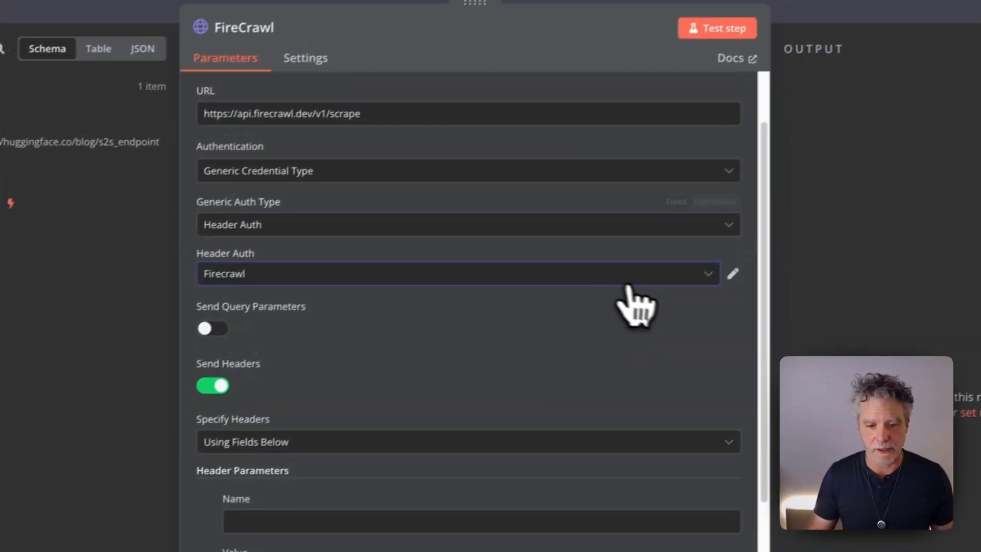
Review the Firecrawl credential's header name and the FireCrawl node's request settings, including its JSON body with url and formats.
left_click(793, 240)
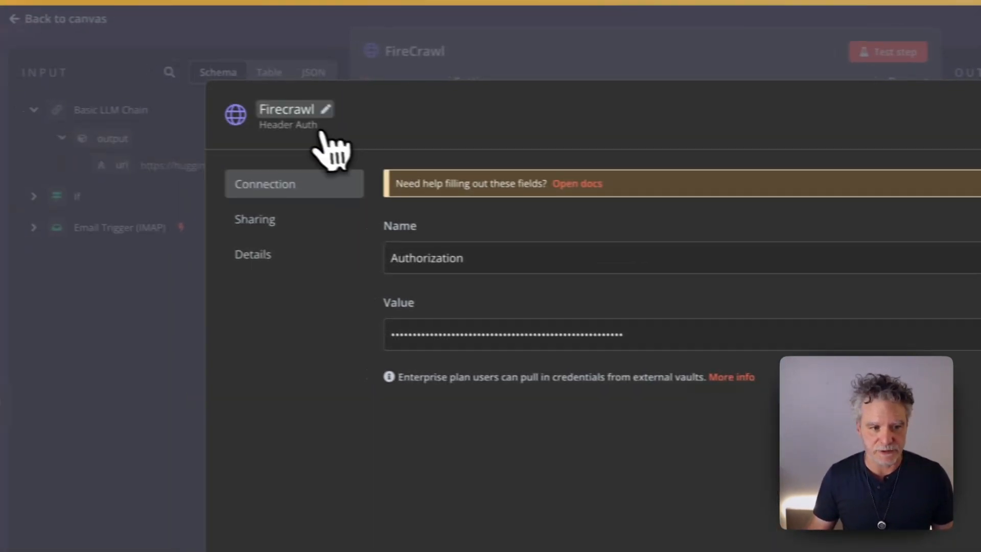
double_click(466, 261)
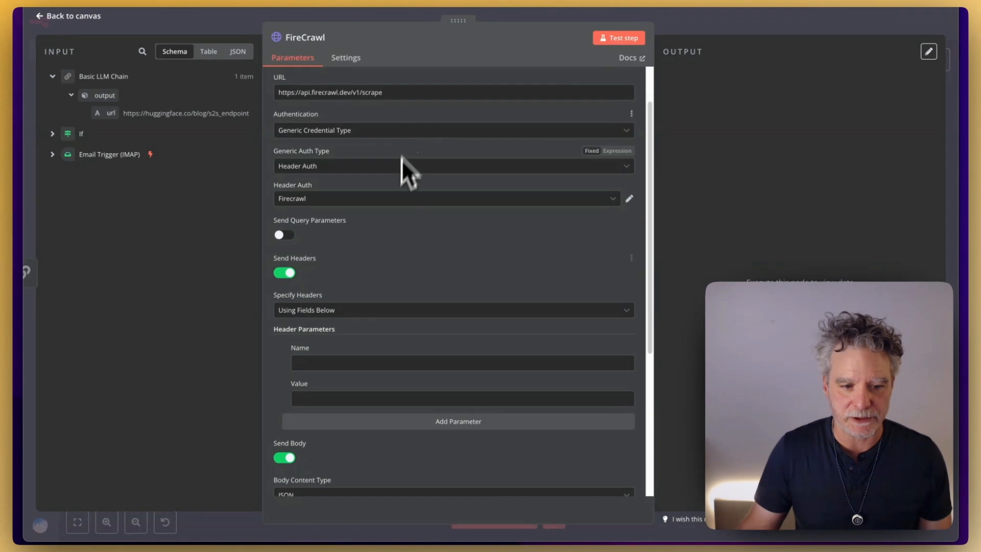
scroll(440, 241, "down", 3)
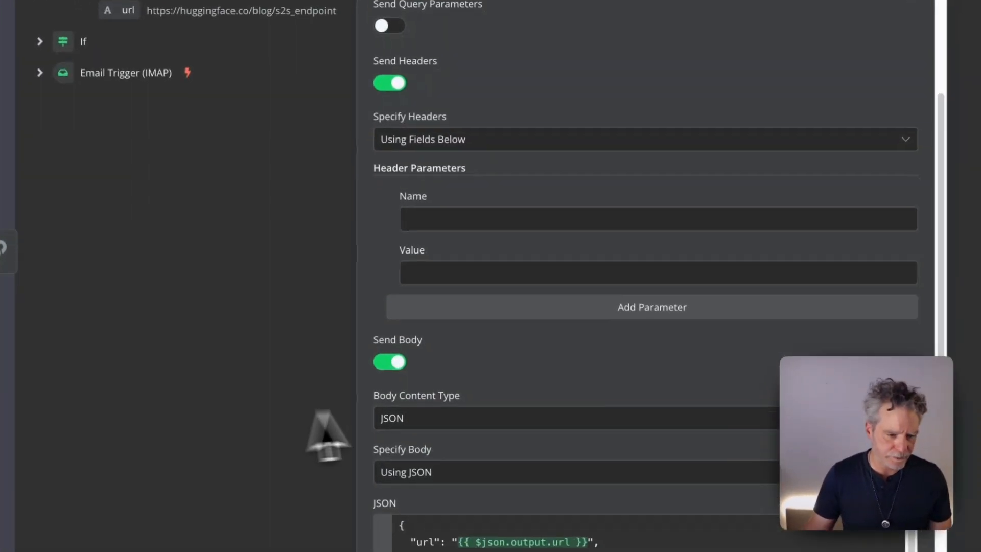
scroll(550, 434, "down", 3)
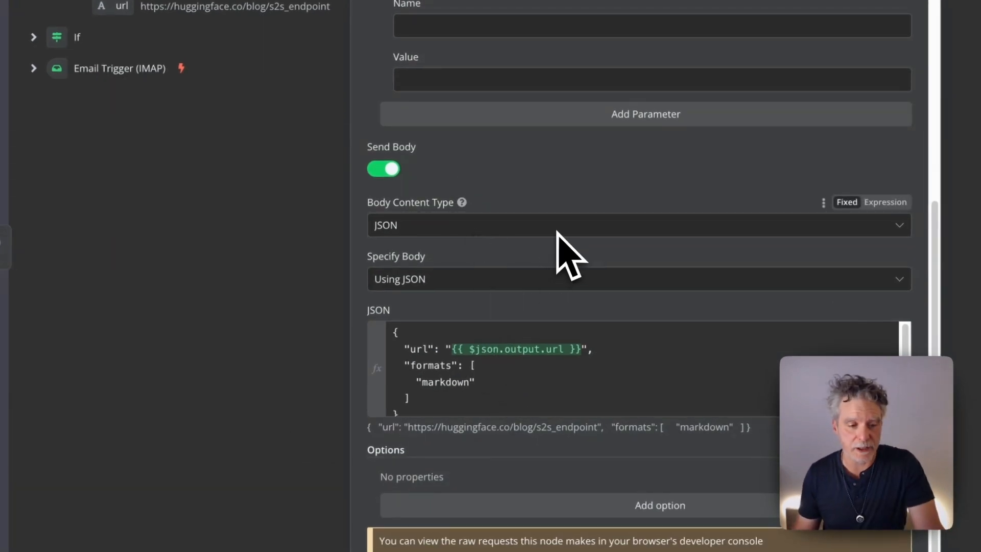
scroll(566, 233, "up", 10)
scroll(538, 139, "down", 1)
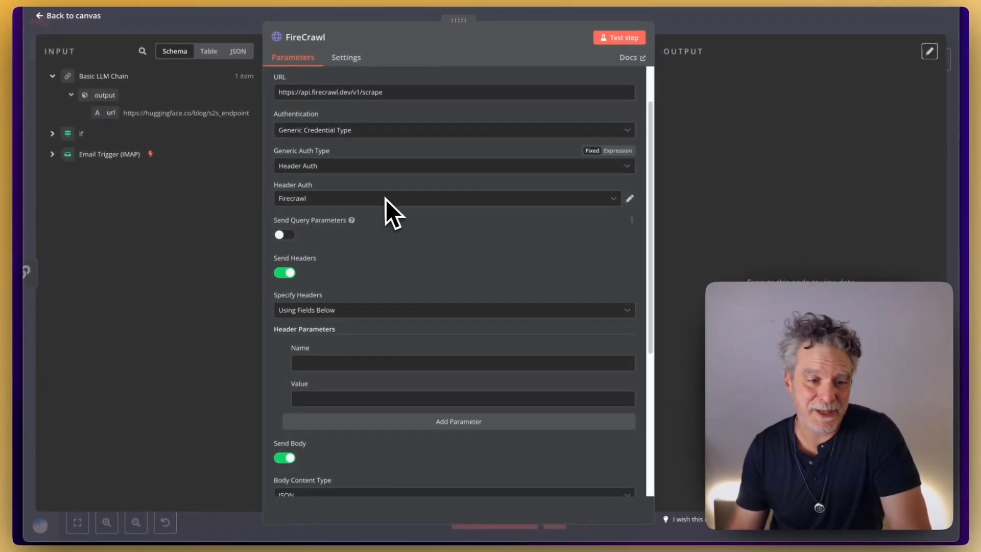
scroll(380, 241, "down", 5)
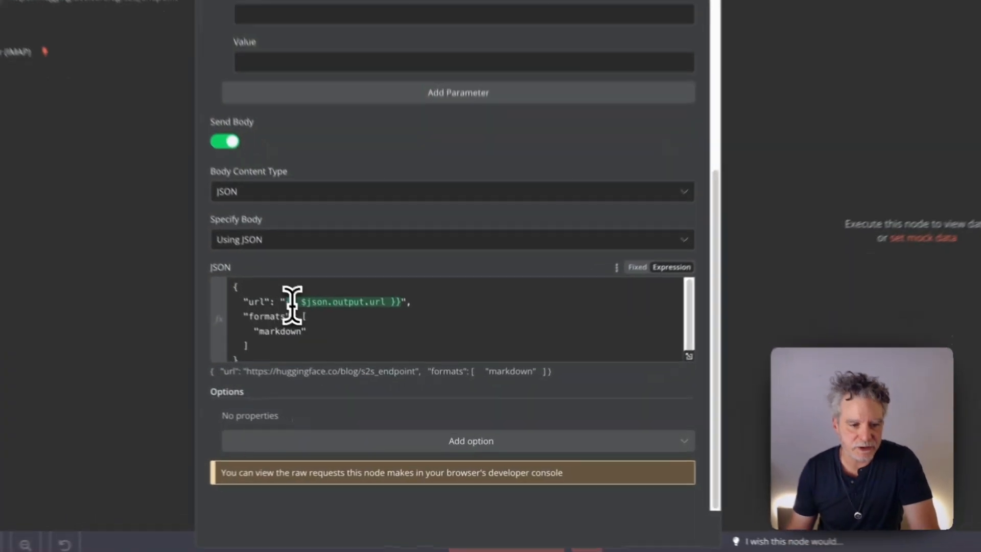
Open the FireCrawl node's JSON body in the full expression editor and browse the available fields of the preceding nodes.
left_click(353, 341)
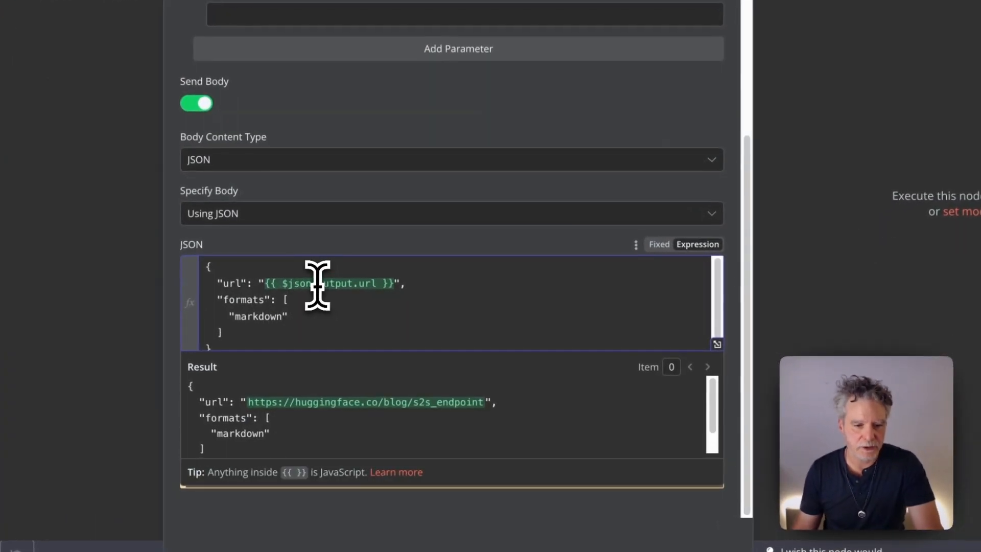
left_click(717, 344)
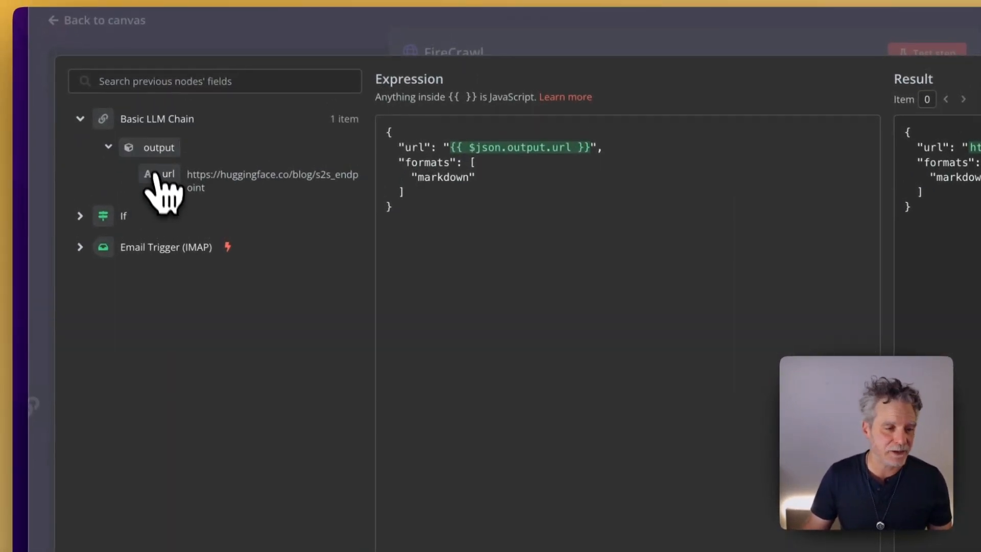
left_click(79, 119)
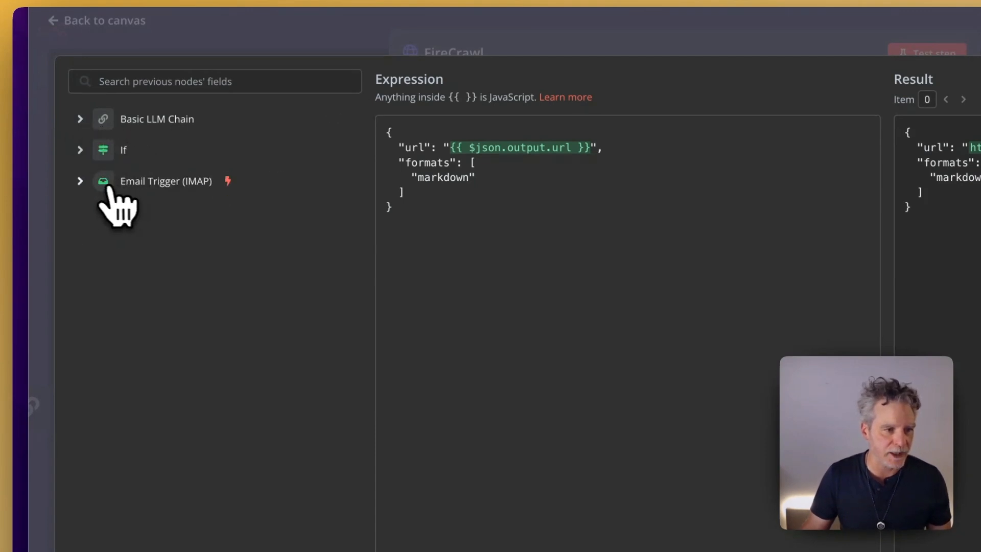
left_click(79, 181)
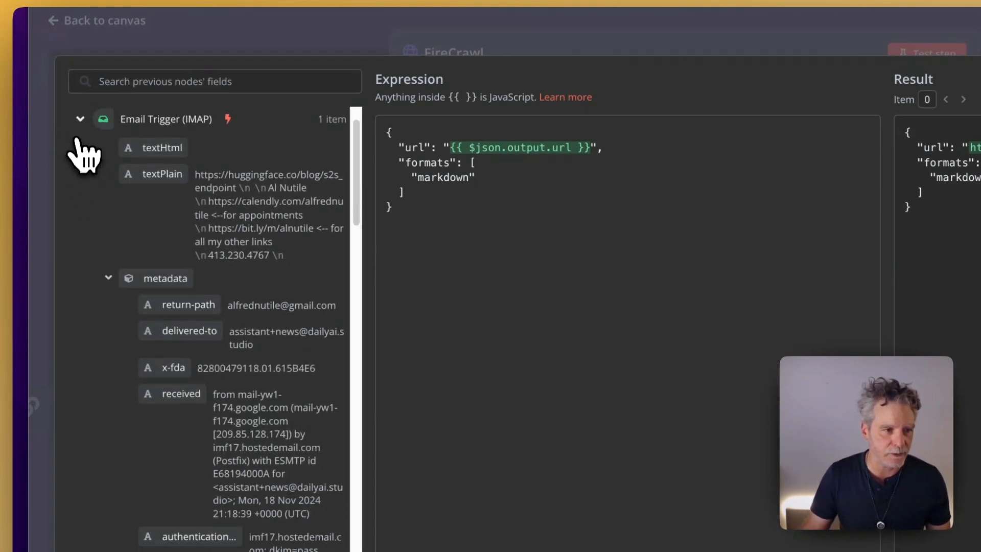
left_click(80, 119)
left_click(80, 120)
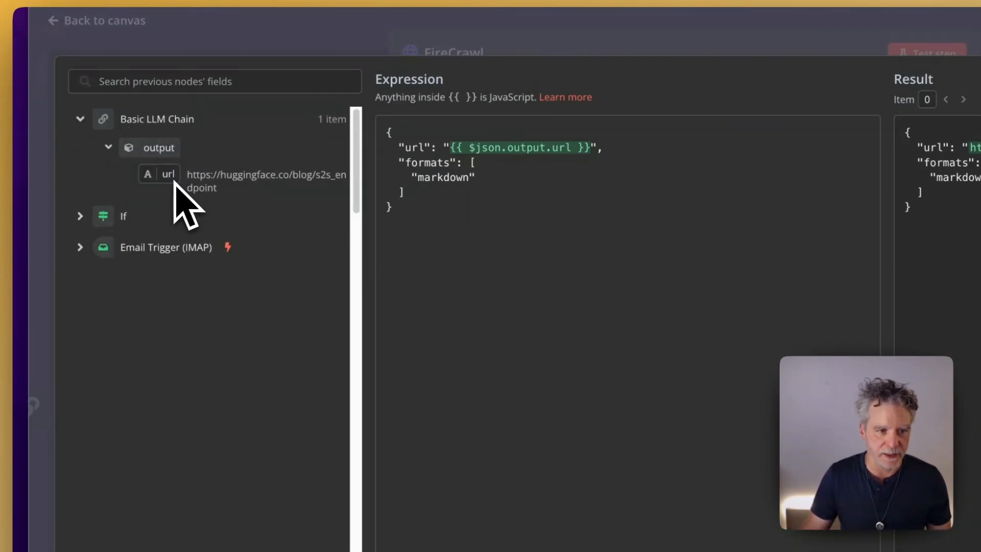
Re-map the JSON body's url value to Basic LLM Chain's output url as {{ $json.output.url }} and close the expression editor.
left_click_drag(589, 148, 463, 146)
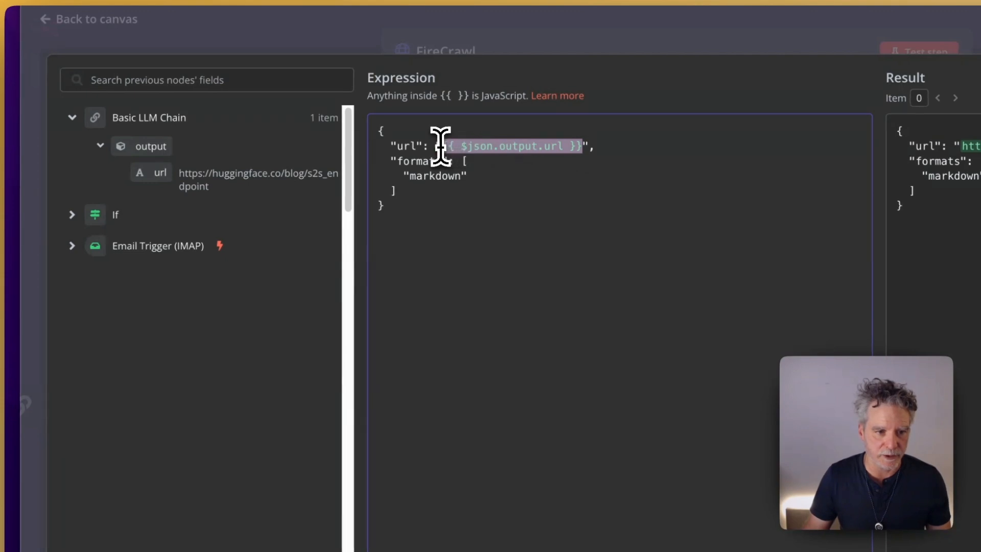
key("BackSpace")
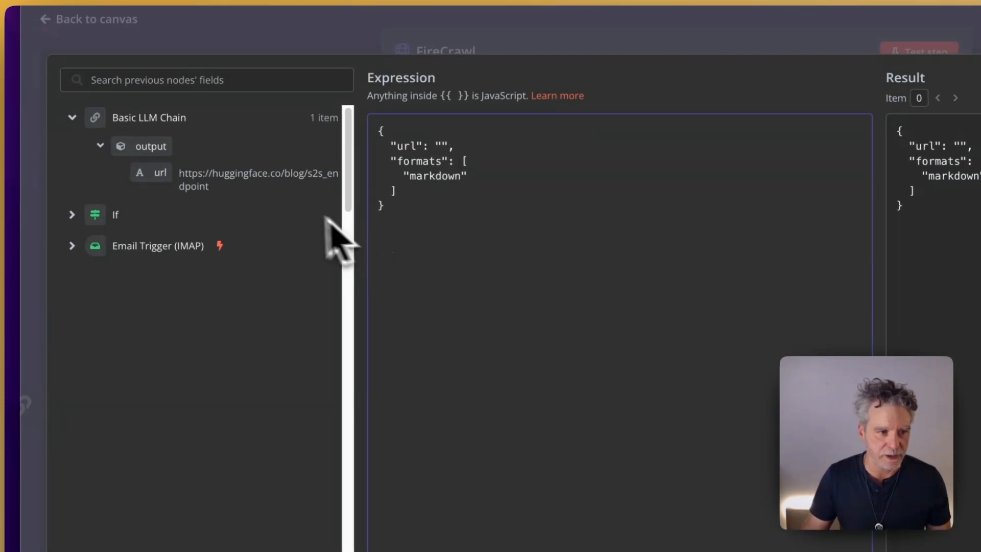
left_click_drag(153, 174, 441, 150)
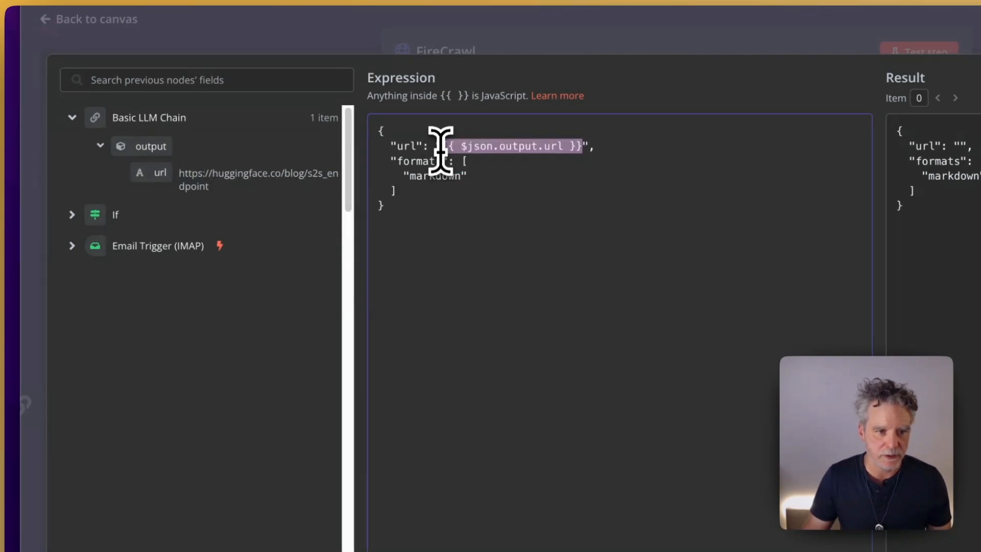
left_click(551, 149)
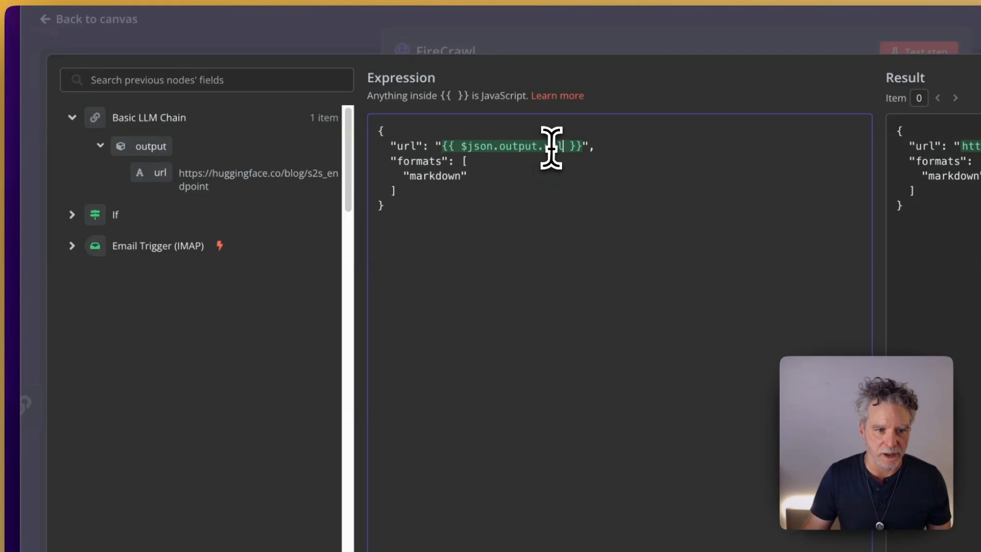
left_click_drag(960, 212, 906, 147)
left_click(561, 148)
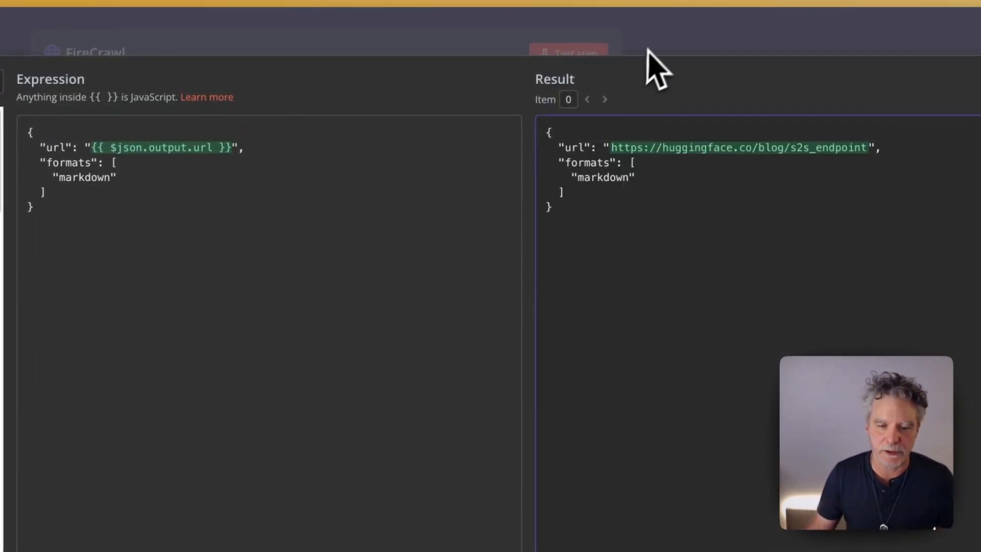
left_click(650, 51)
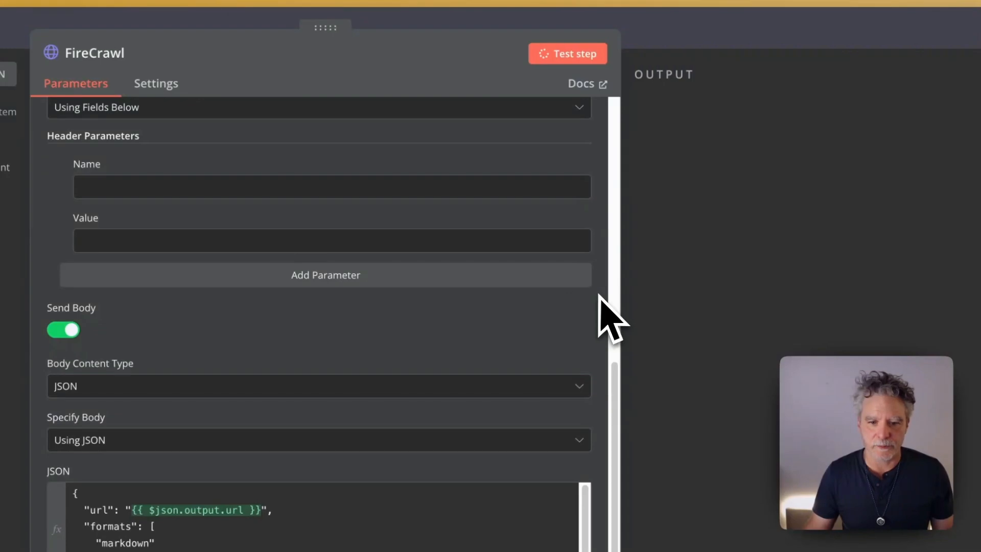
Test the FireCrawl node, pin its scraped output data, and return to the canvas.
left_click_drag(620, 307, 341, 301)
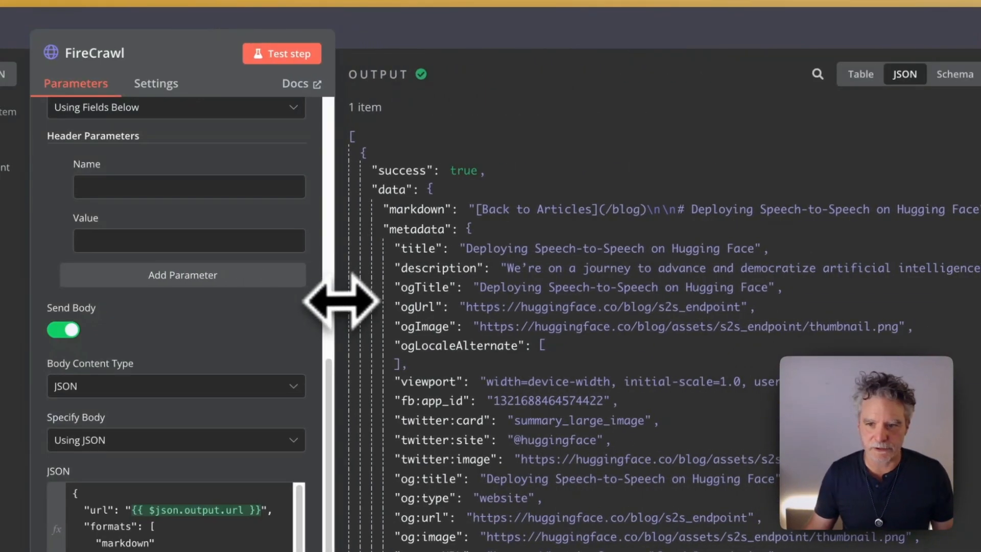
left_click(914, 76)
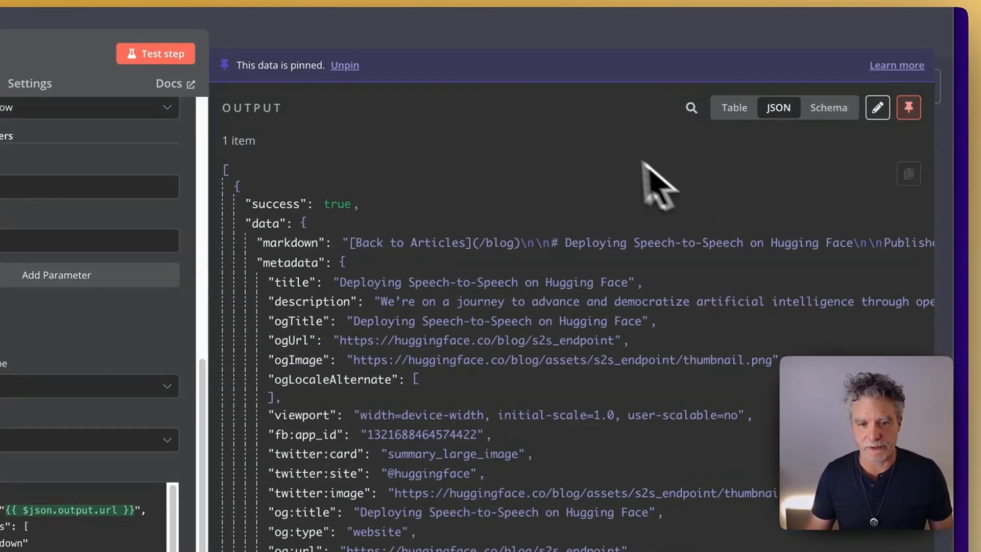
left_click(533, 41)
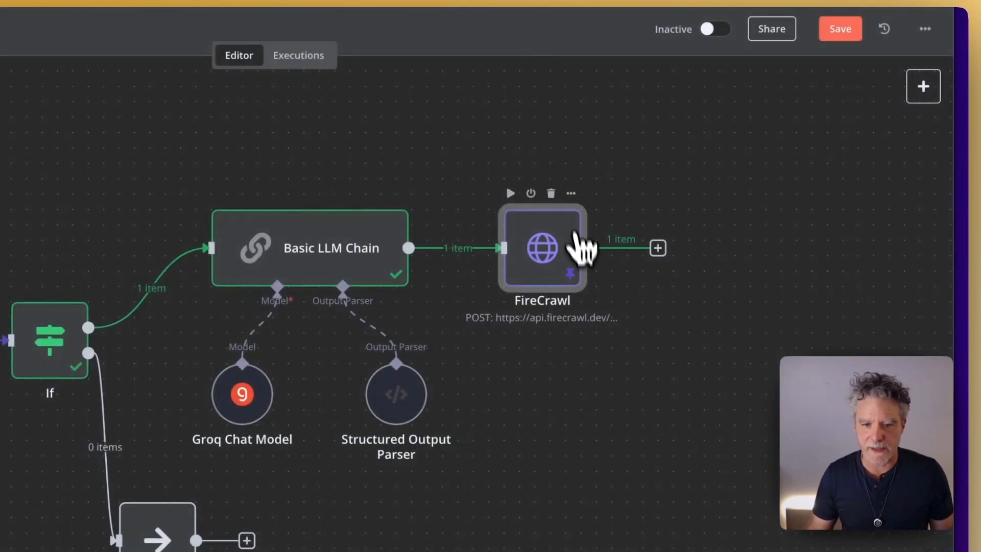
double_click(575, 240)
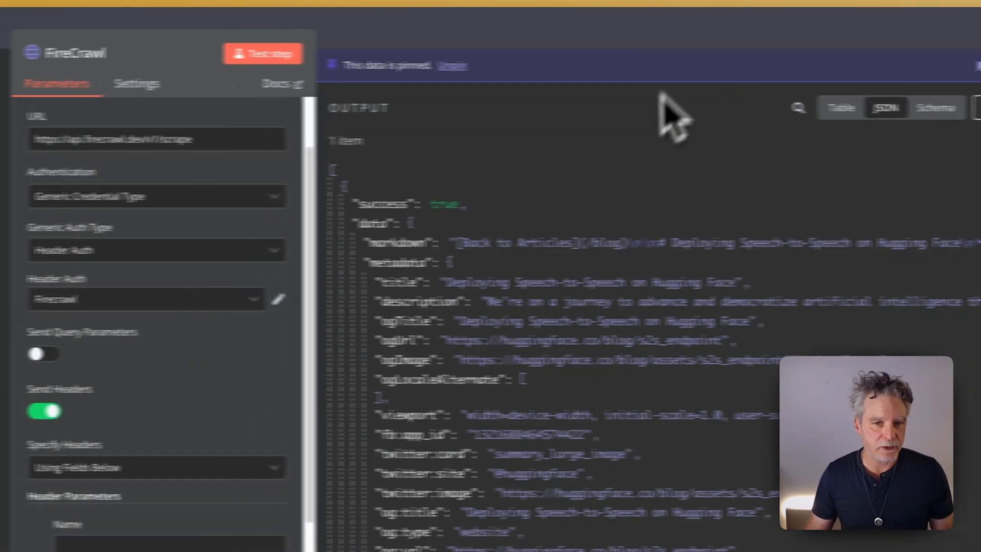
left_click(496, 38)
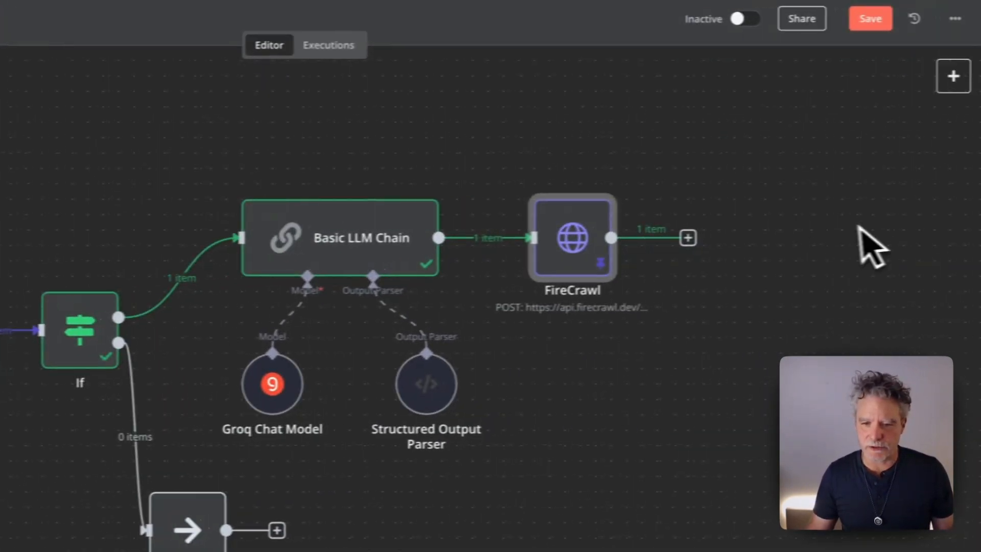
Paste a second Basic LLM Chain connected after FireCrawl and attach a pasted Groq Chat Model below it as its model.
key("super+v")
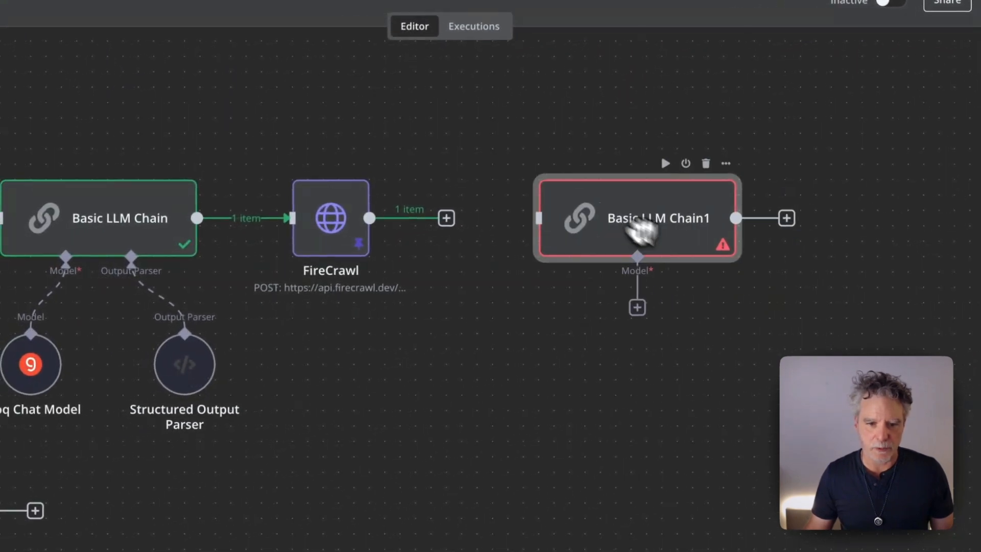
left_click_drag(609, 218, 580, 217)
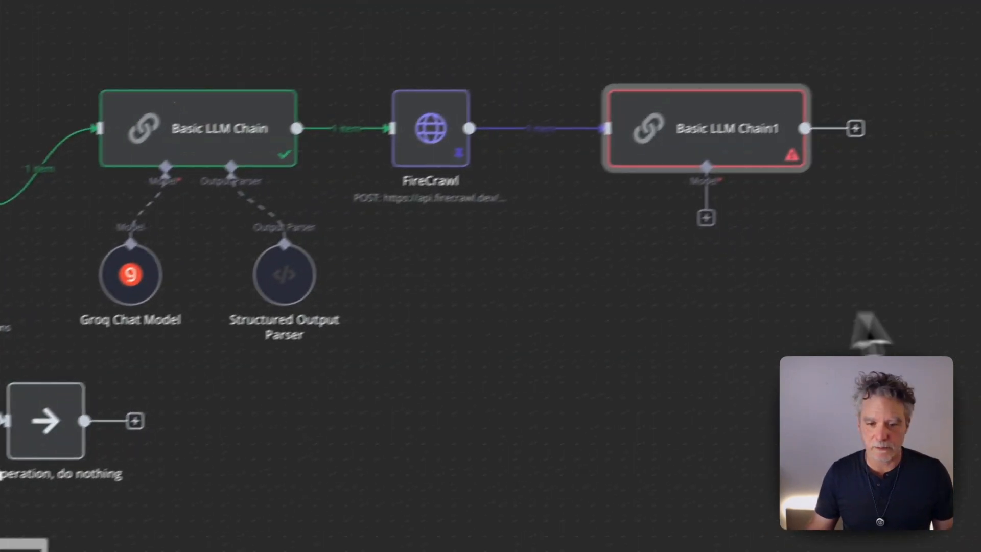
key("super+v")
left_click_drag(692, 163, 549, 303)
left_click_drag(660, 237, 594, 280)
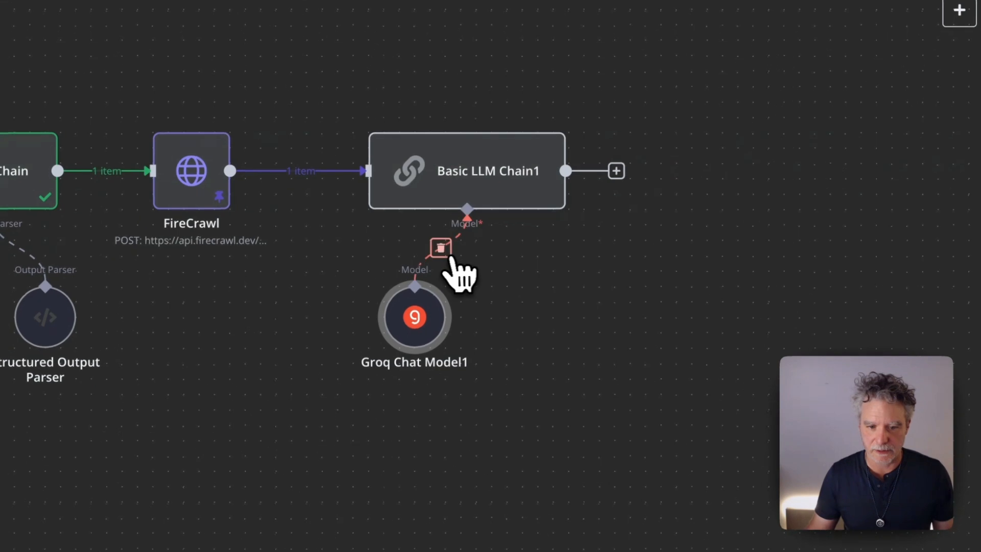
left_click(632, 227)
left_click(467, 257)
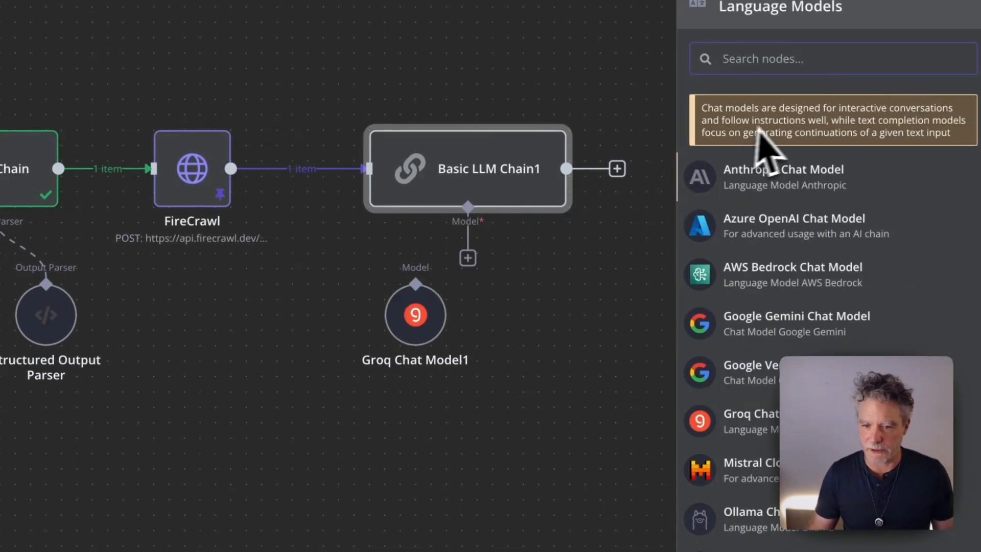
left_click(554, 312)
left_click_drag(468, 257, 393, 302)
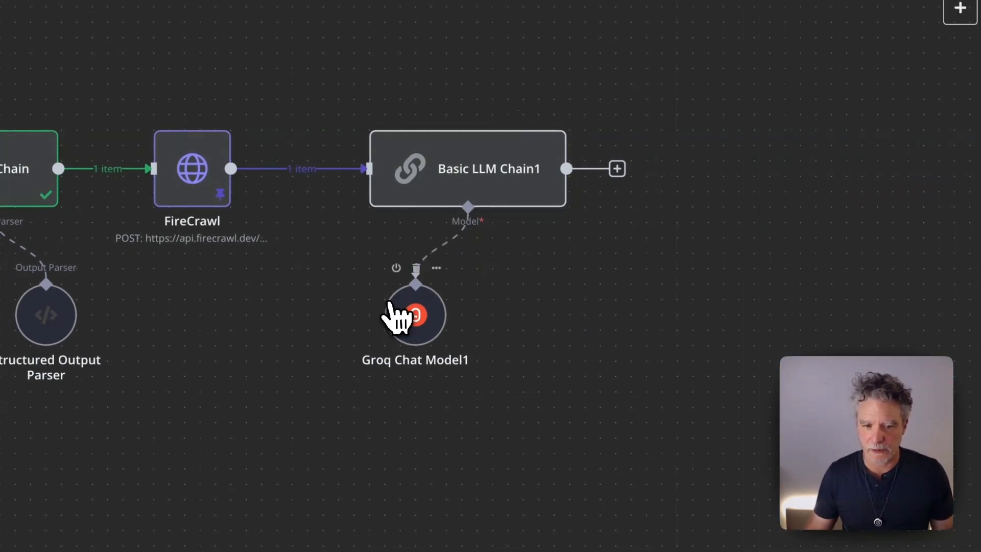
In Basic LLM Chain1's prompt, extend the Format heading to "Format HTML" and remove one blank line above Original Content.
double_click(483, 194)
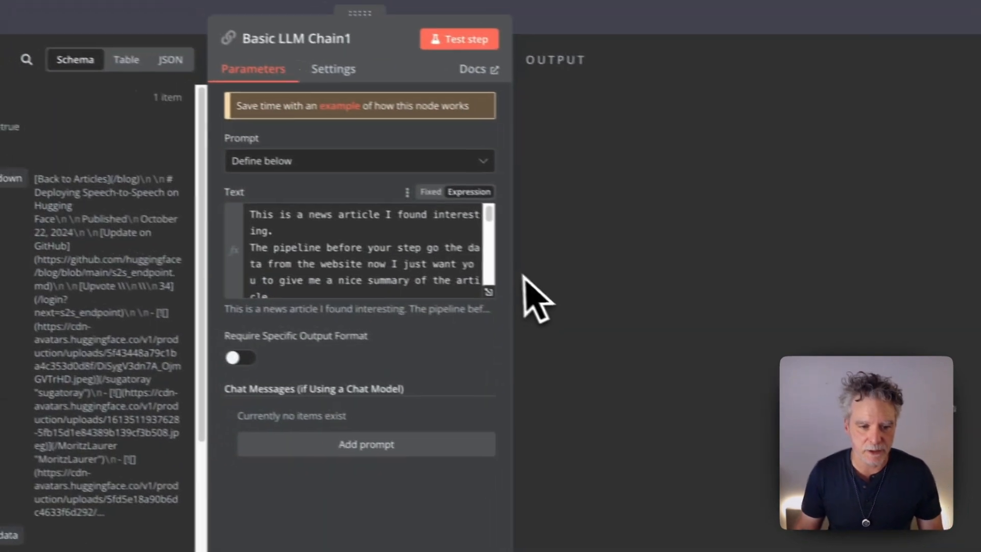
left_click(518, 299)
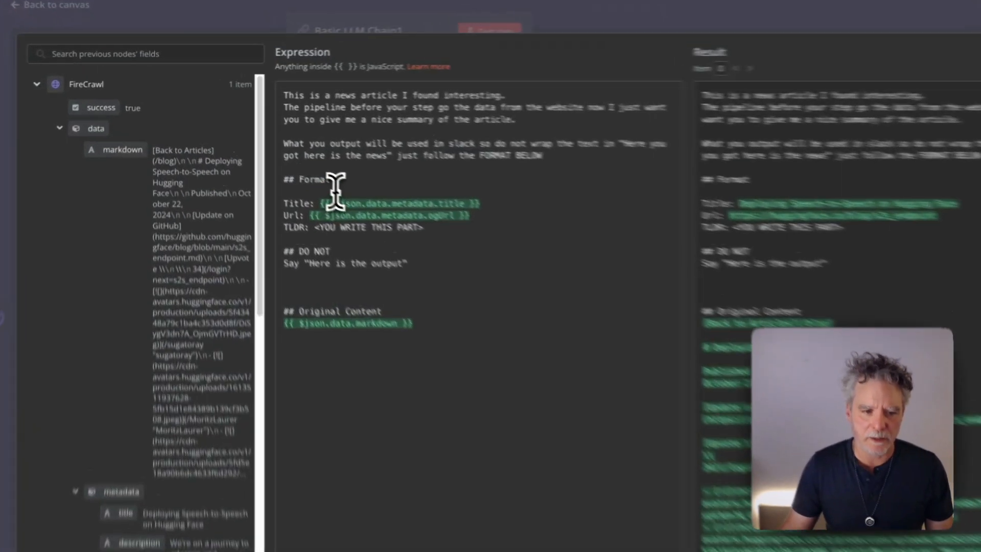
type("HTML")
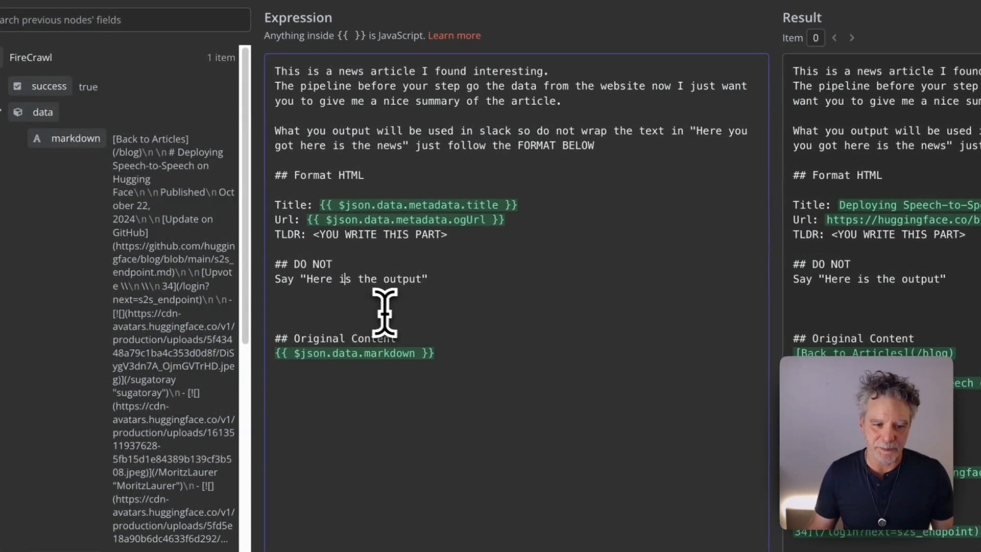
key("BackSpace")
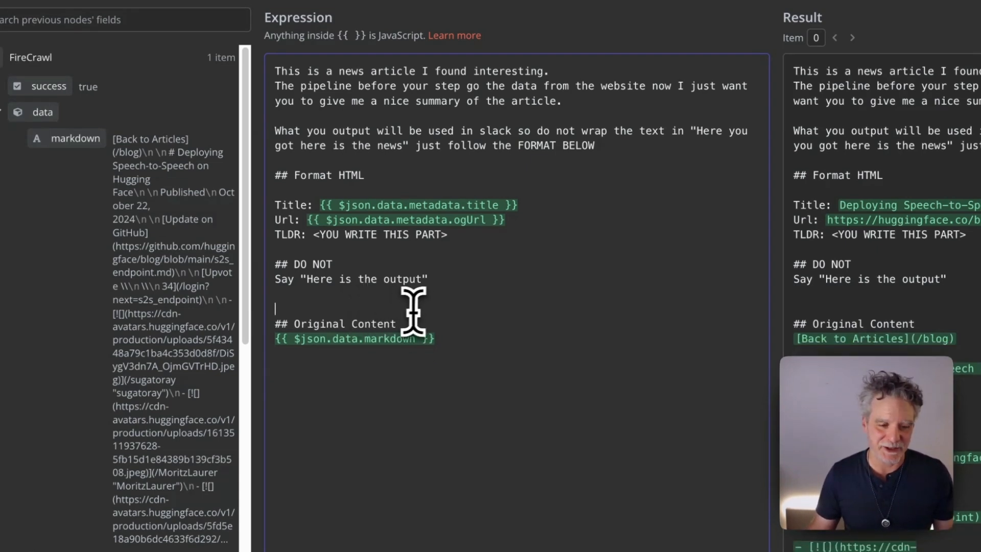
Review the prompt's Original Content section and its resolved result with the scraped article, then close the expression editor.
left_click_drag(429, 337, 245, 309)
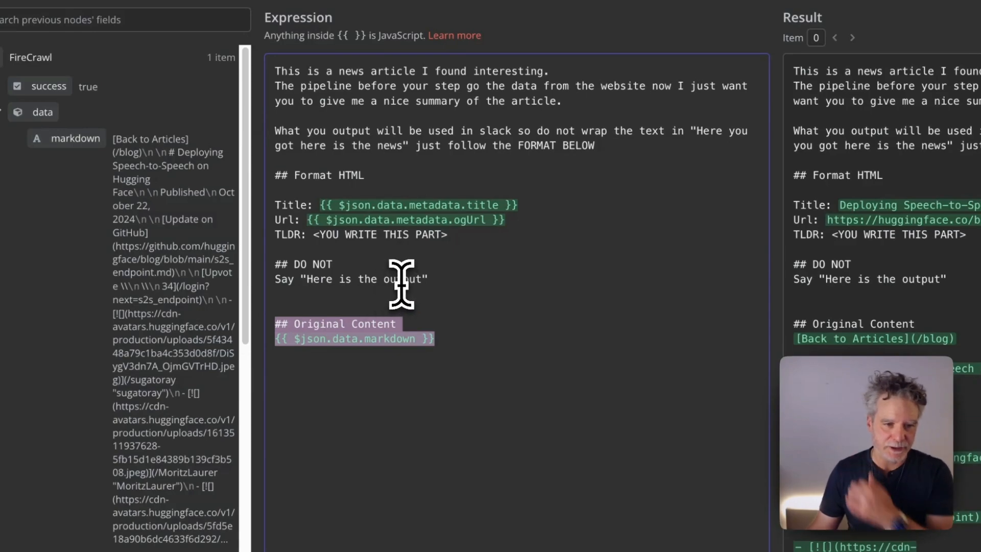
left_click(348, 264)
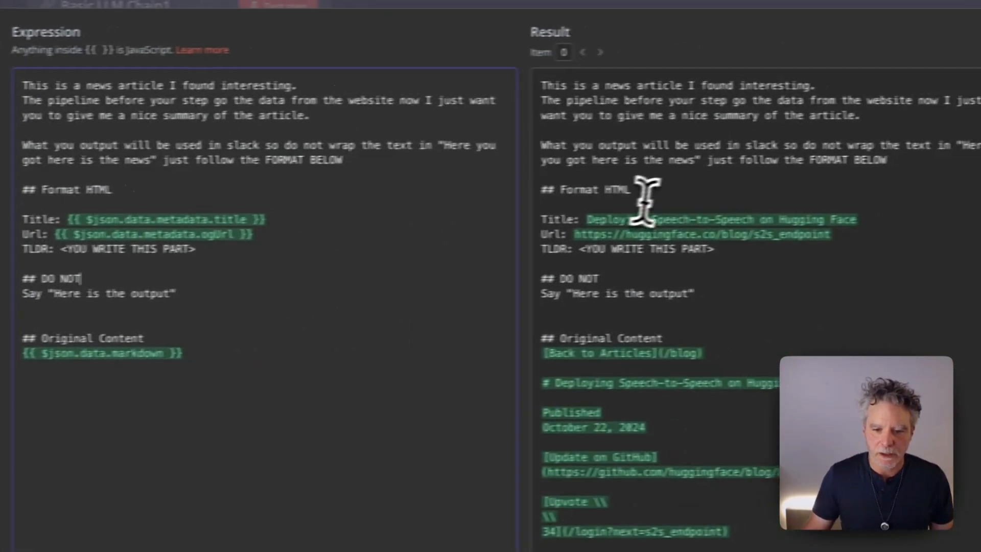
scroll(685, 197, "down", 12)
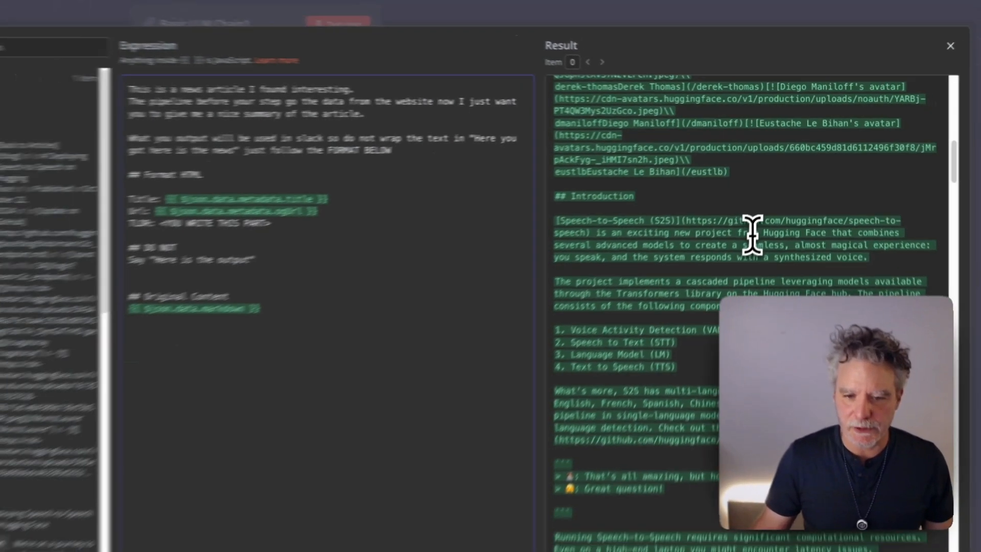
scroll(786, 261, "up", 9)
scroll(765, 210, "up", 3)
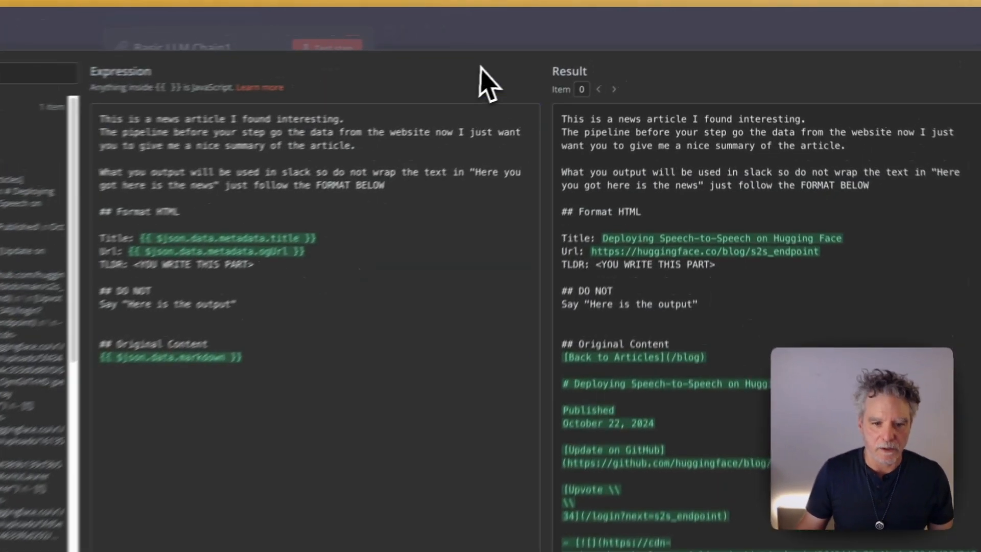
left_click(484, 38)
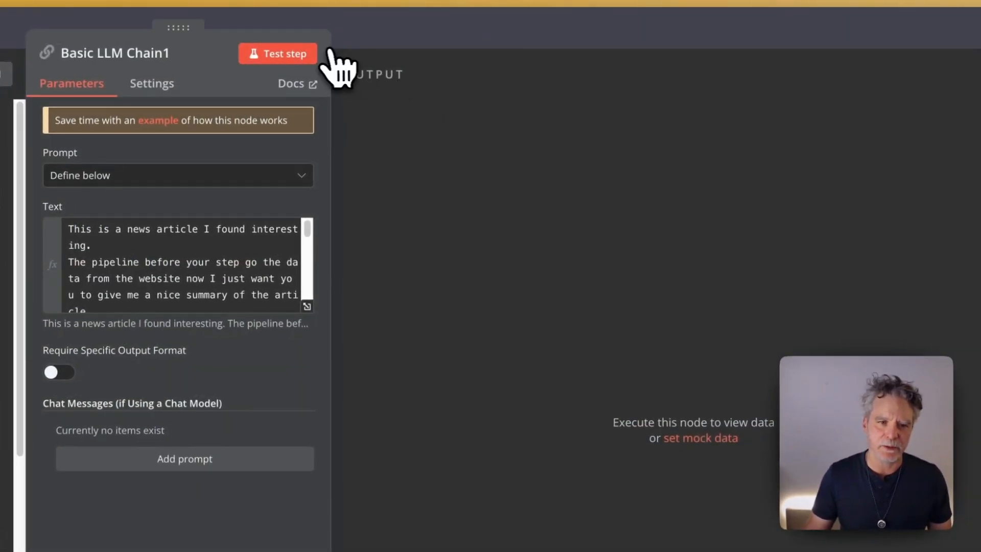
Test Basic LLM Chain1, inspect its output as table, schema and JSON, and pin the output data.
left_click(312, 55)
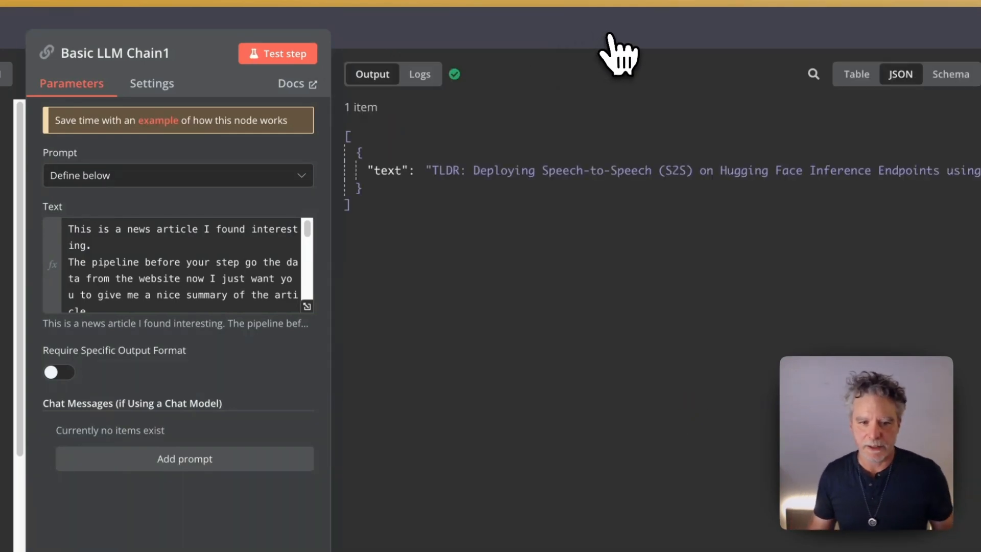
left_click(857, 74)
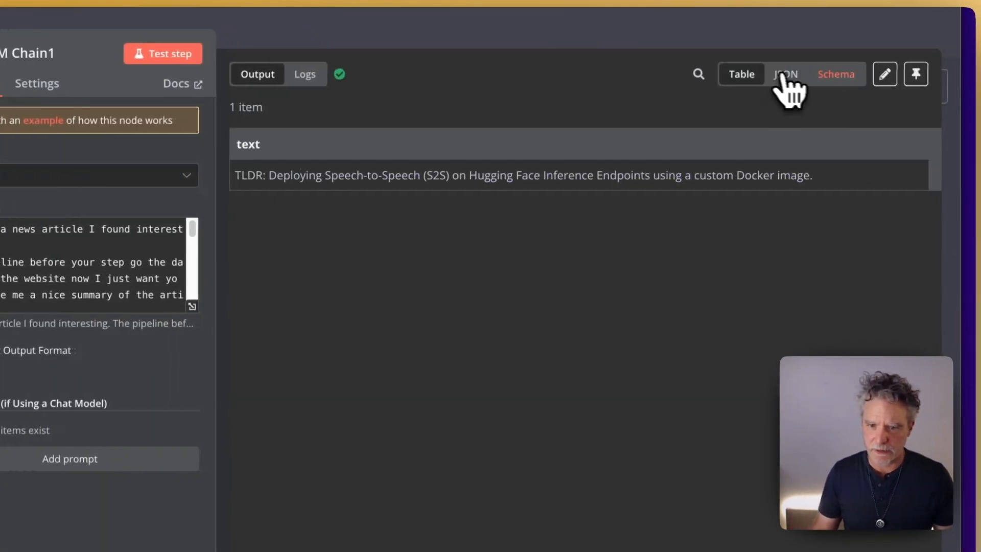
left_click(813, 77)
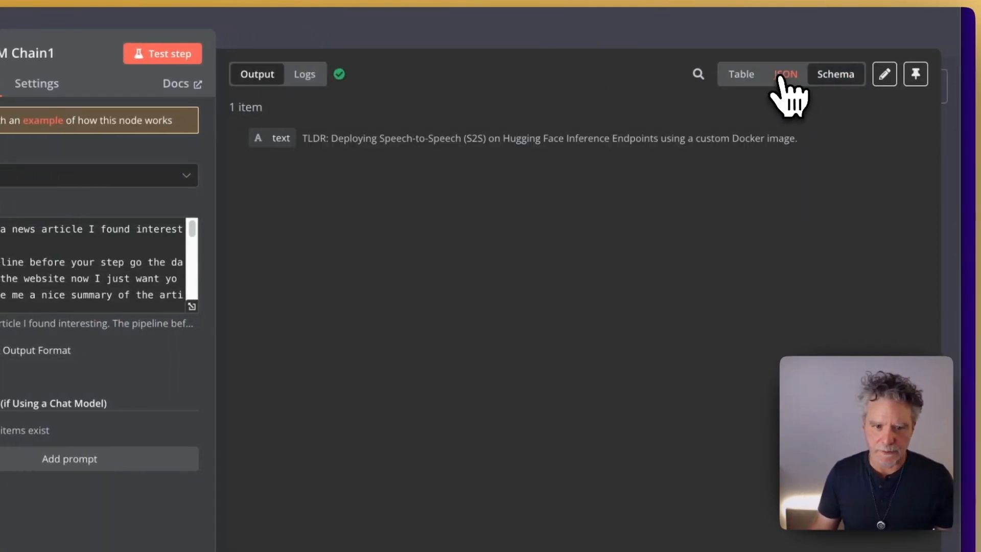
left_click(786, 75)
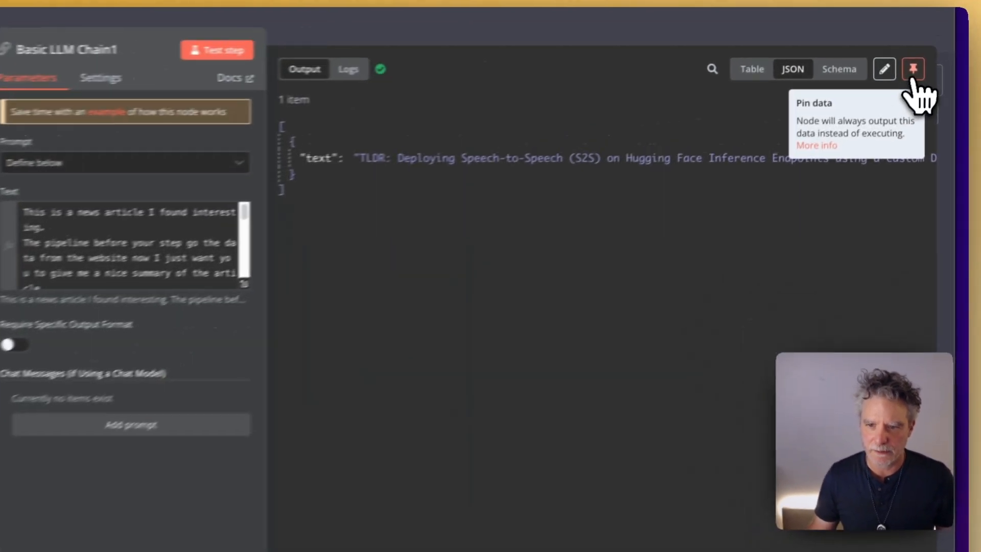
left_click(930, 52)
left_click(671, 11)
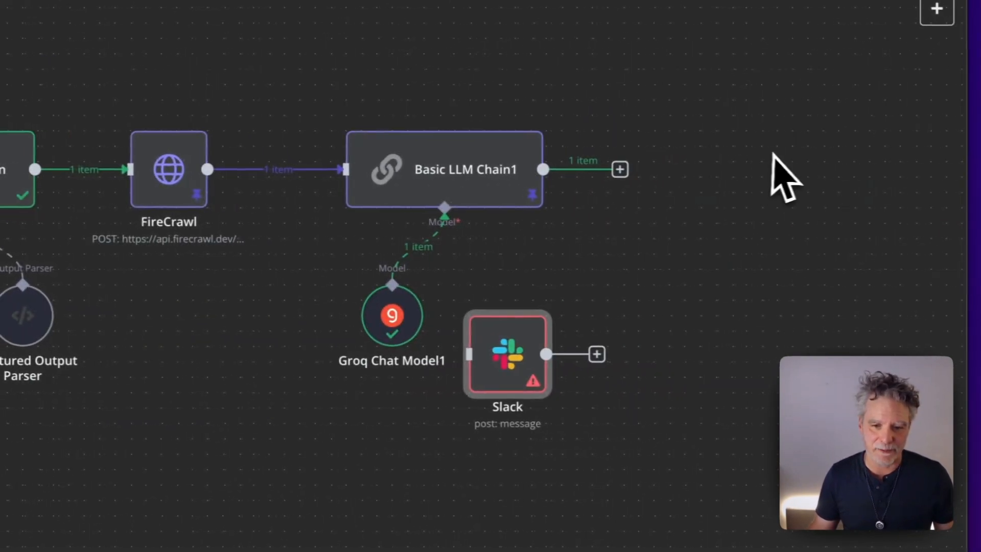
Place the Slack node after Basic LLM Chain1 and connect the chain's output to it.
left_click_drag(508, 357, 718, 168)
left_click_drag(608, 169, 692, 192)
left_click_drag(699, 197, 673, 169)
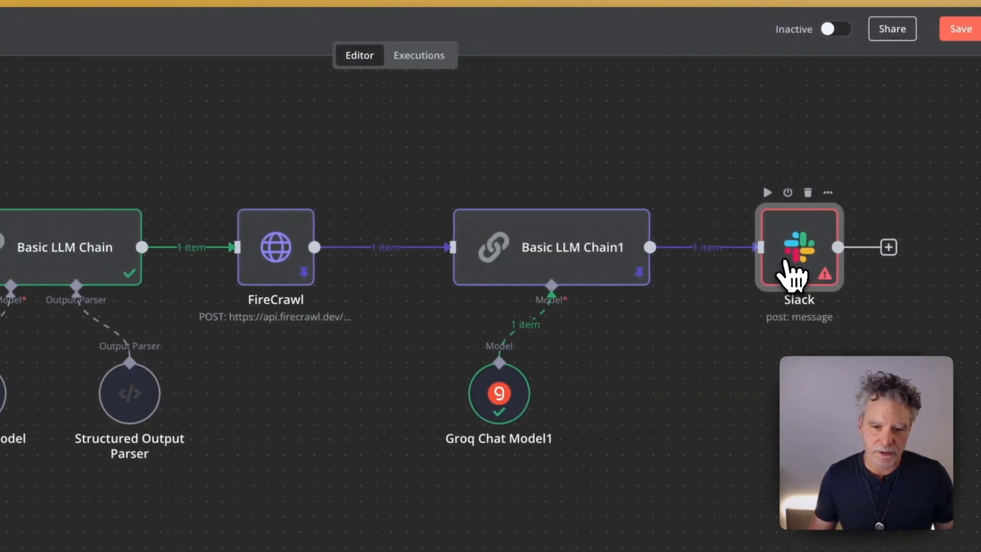
Create a new credential for the Slack node by pasting the Slack access token, save it, and close the credential dialog.
double_click(789, 241)
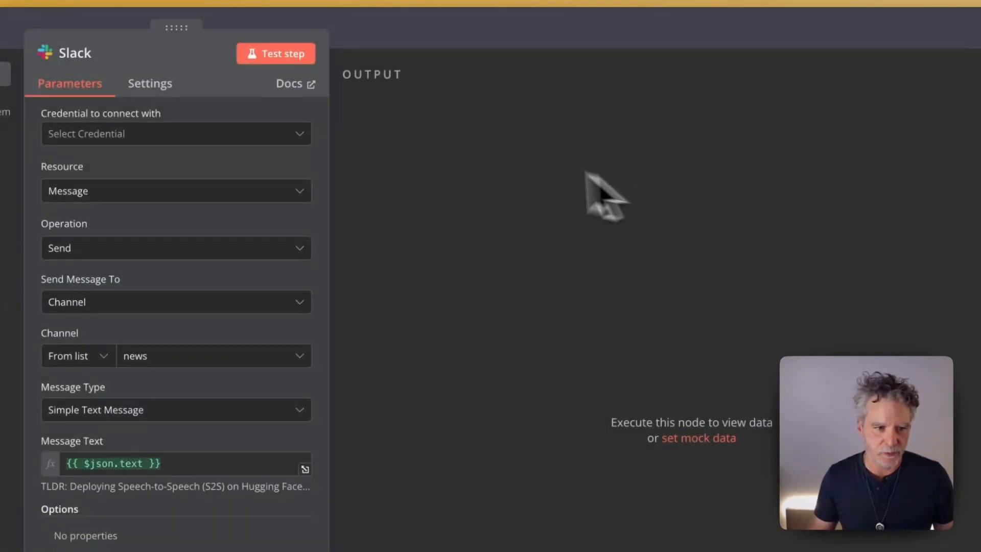
left_click(301, 134)
left_click(276, 171)
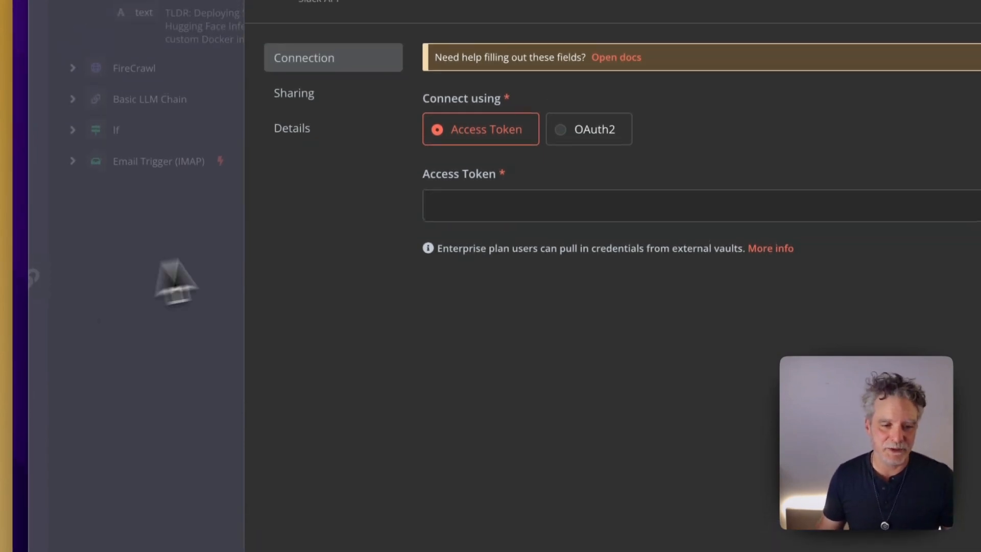
left_click(466, 169)
key("ctrl+v")
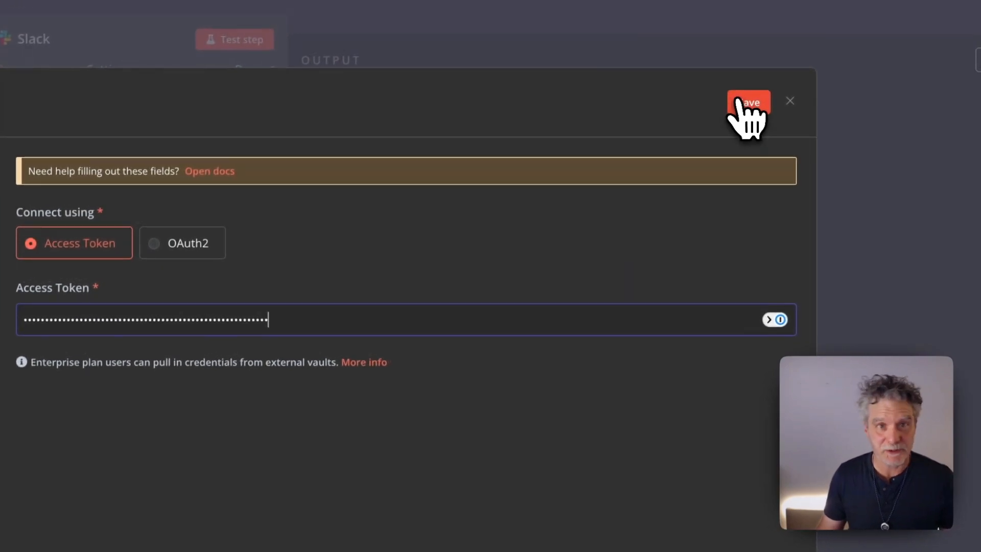
left_click(737, 102)
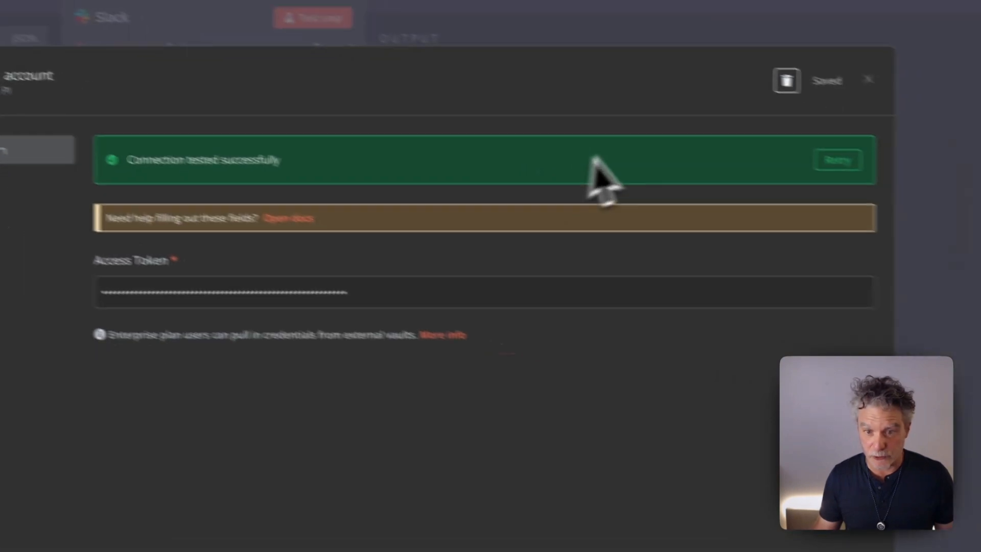
left_click(867, 79)
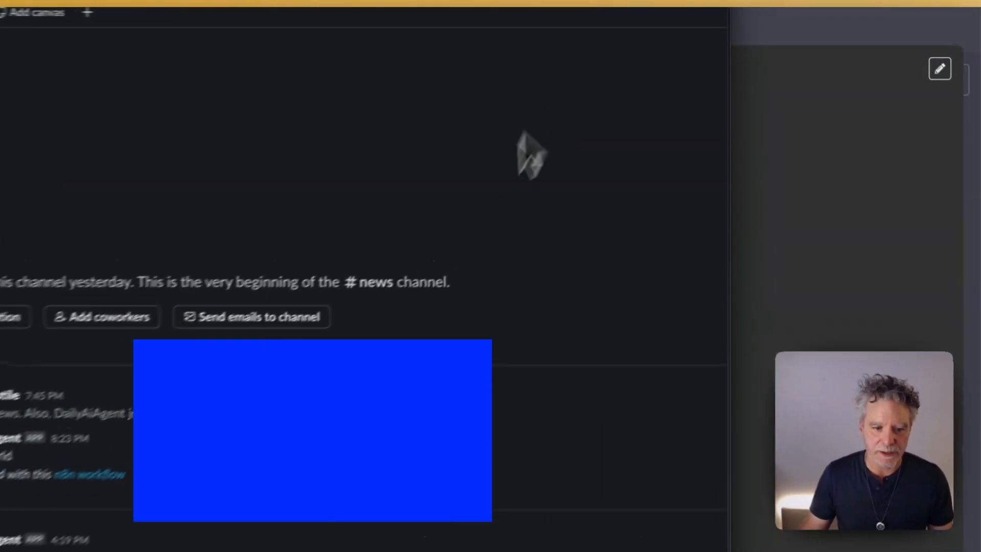
Arrange the Slack and n8n windows side by side, test the Slack node, and check the posted message in #news.
left_click_drag(683, 2, 417, 0)
left_click(734, 177)
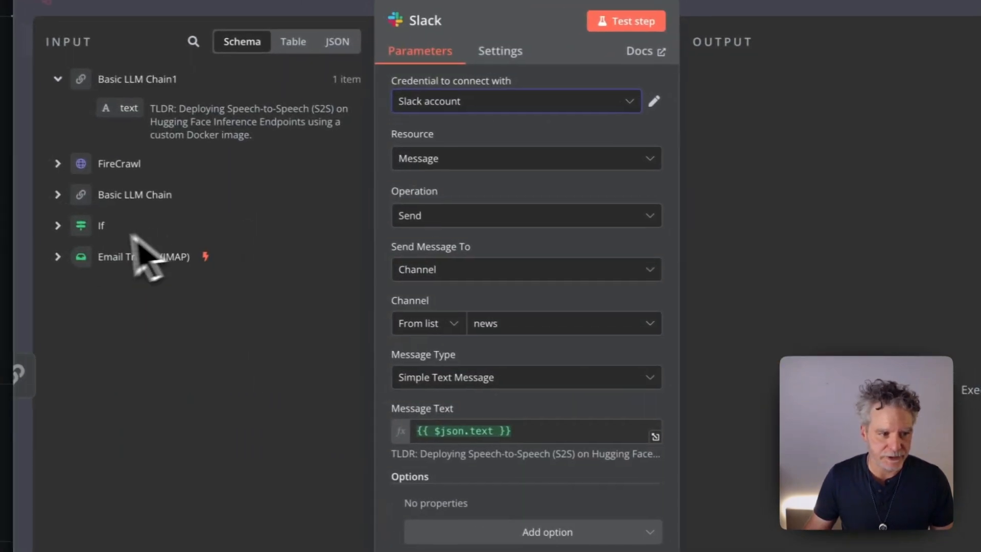
left_click_drag(23, 233, 432, 206)
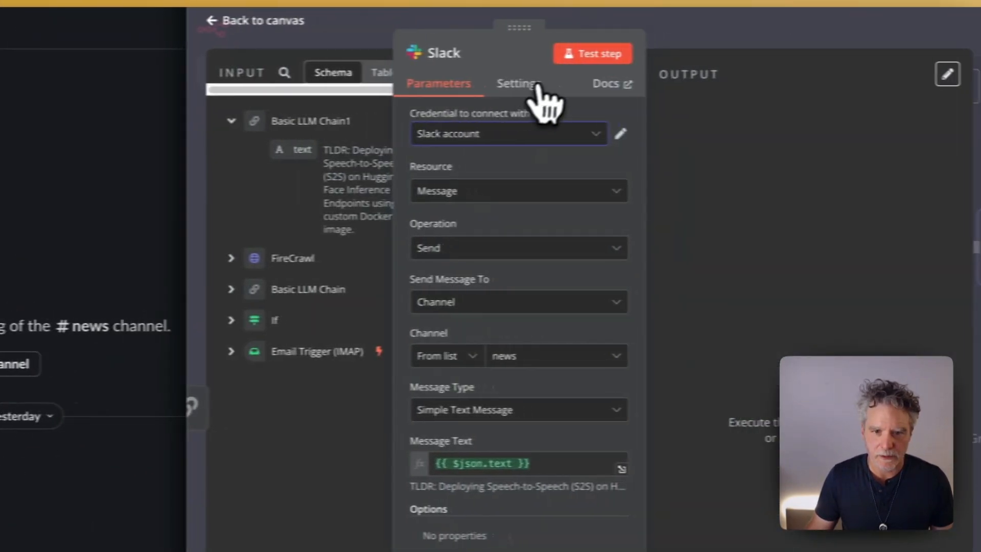
left_click(792, 53)
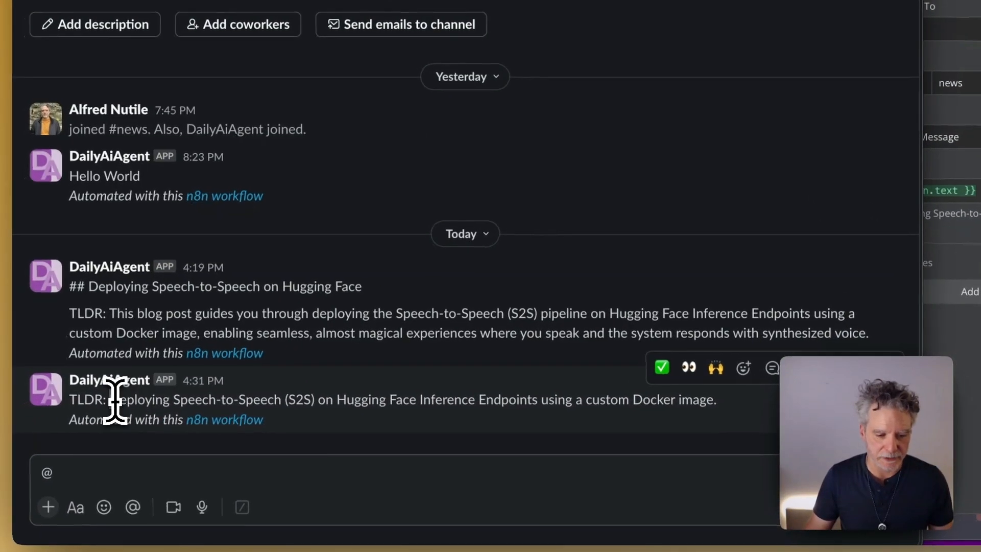
left_click_drag(112, 400, 335, 401)
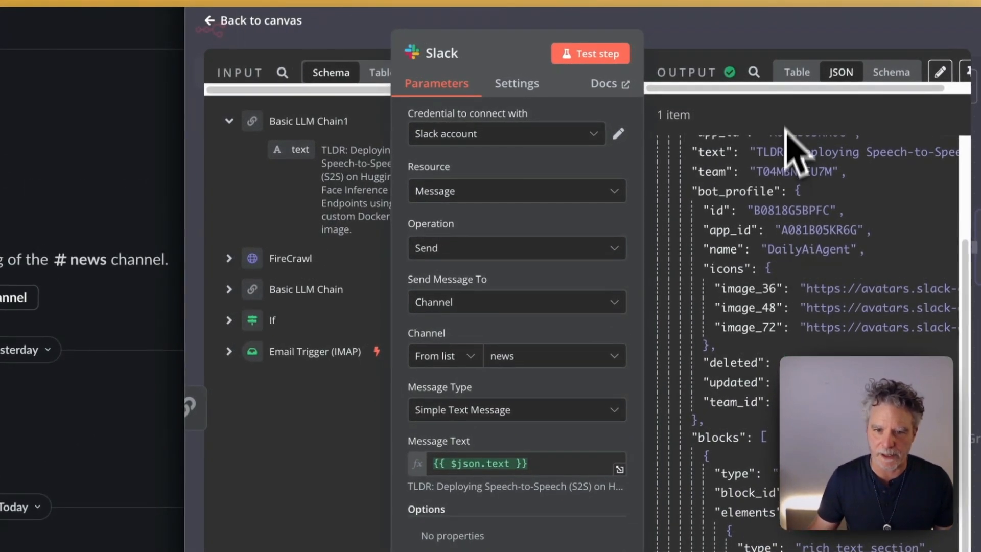
Close the Slack node and move Groq Chat Model1 further left beneath Basic LLM Chain1.
left_click(780, 41)
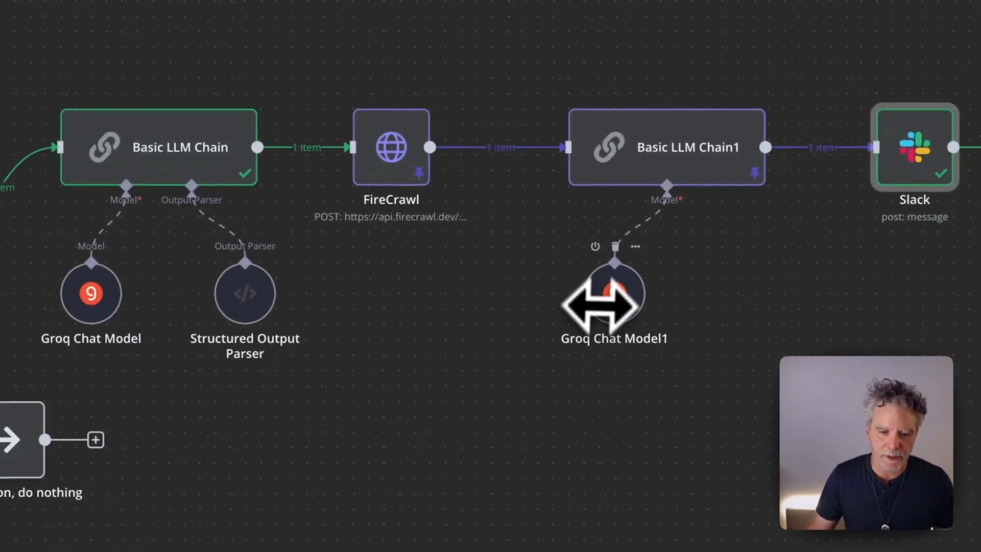
double_click(631, 169)
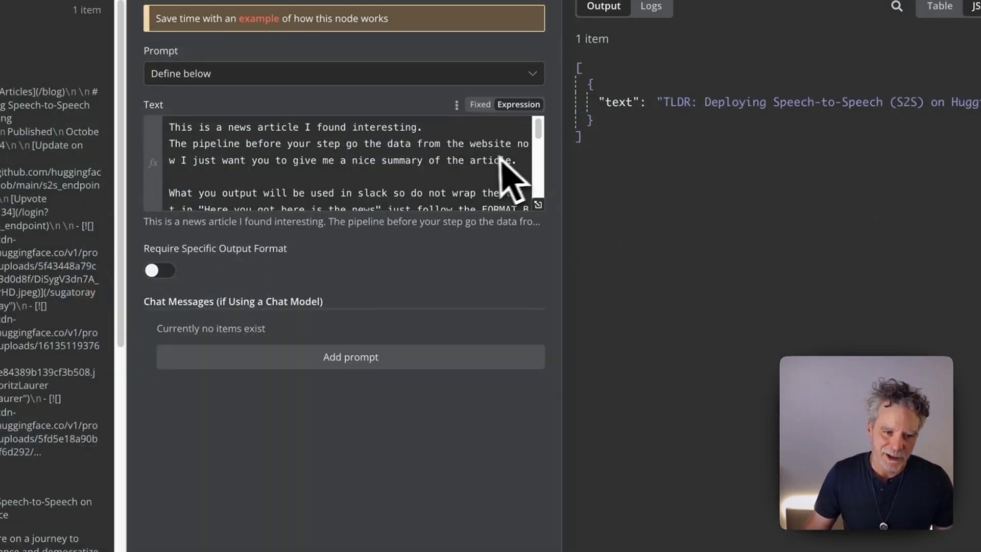
key("Escape")
left_click_drag(607, 292, 540, 309)
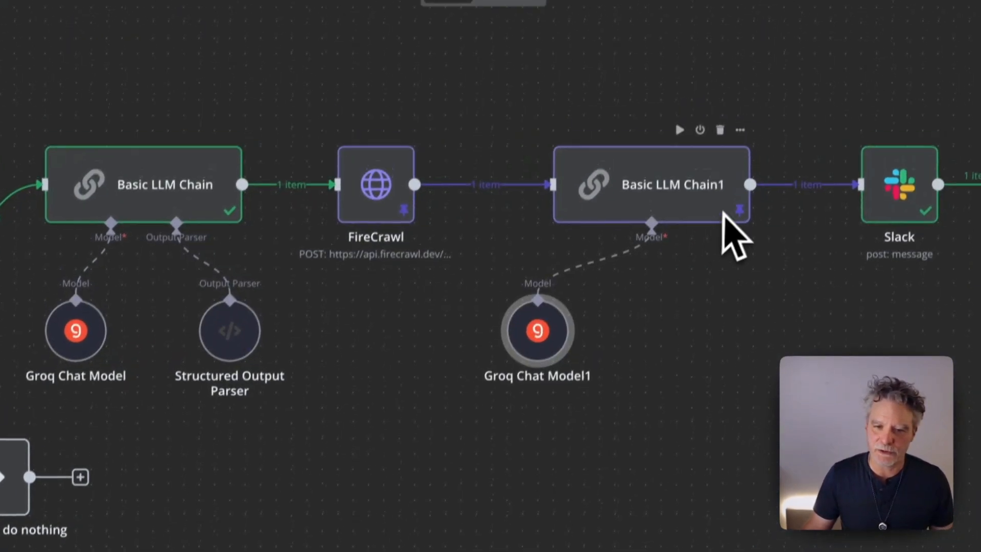
Review Basic LLM Chain1's prompt and pinned output, then return to the canvas.
double_click(692, 162)
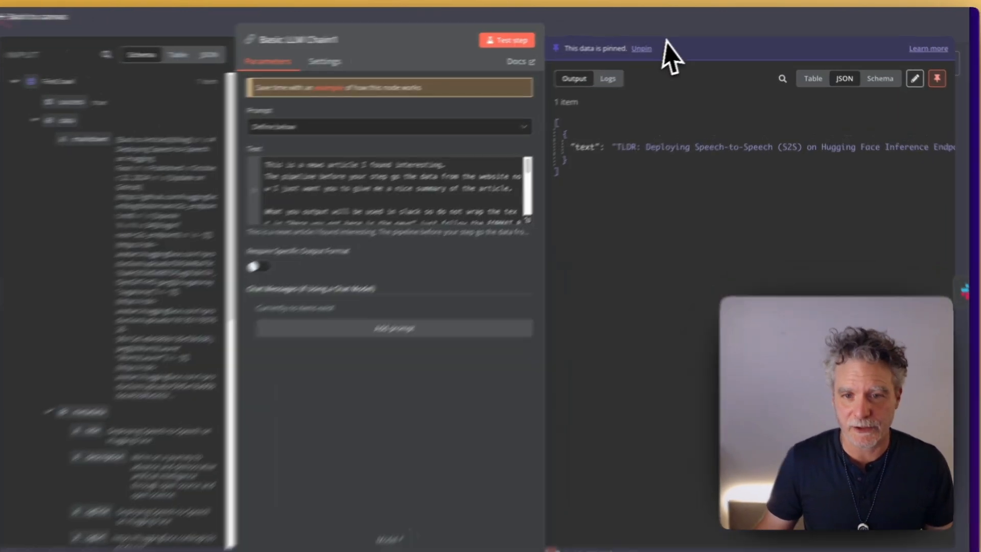
left_click(741, 29)
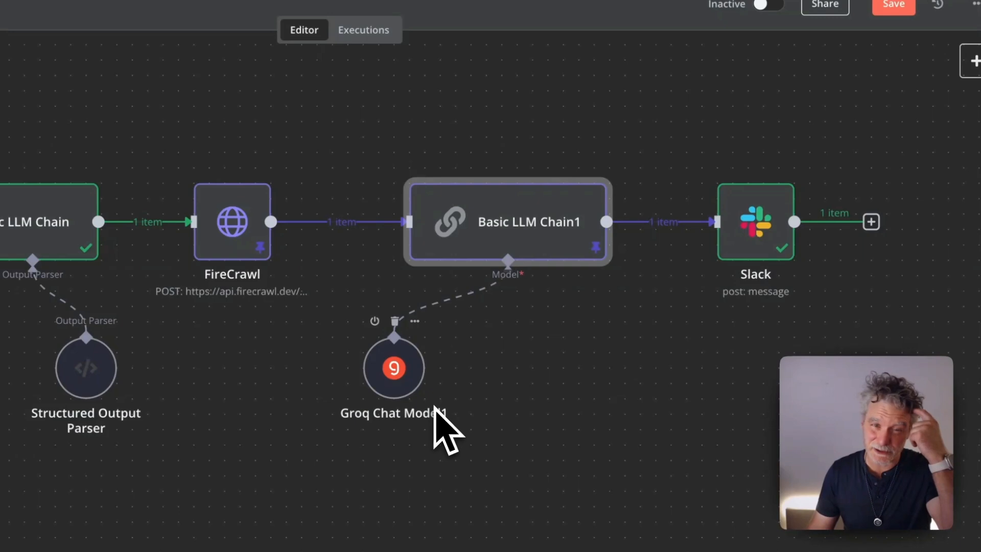
left_click_drag(610, 361, 787, 340)
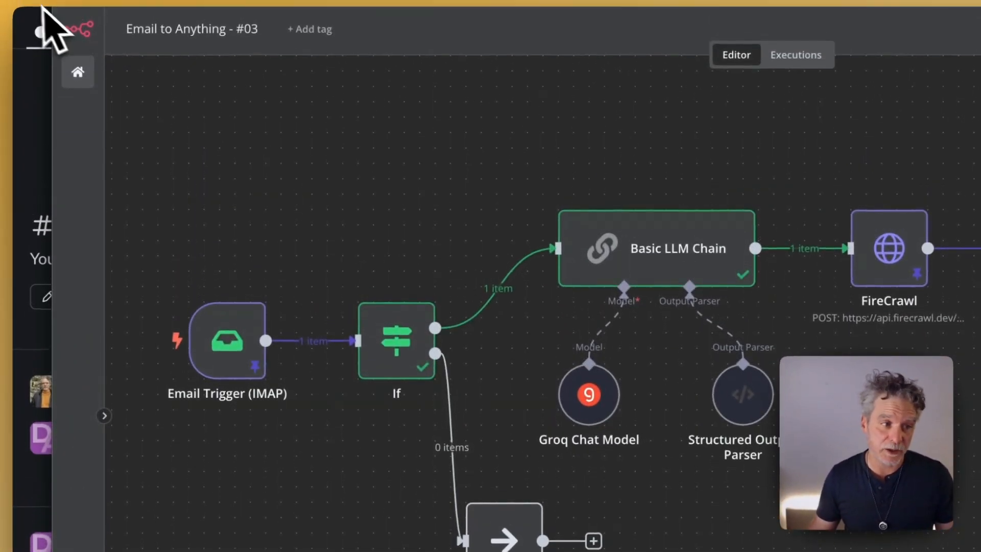
Check the posted summary in the #news channel, then activate the workflow in n8n and dismiss the activation notice.
left_click(25, 5)
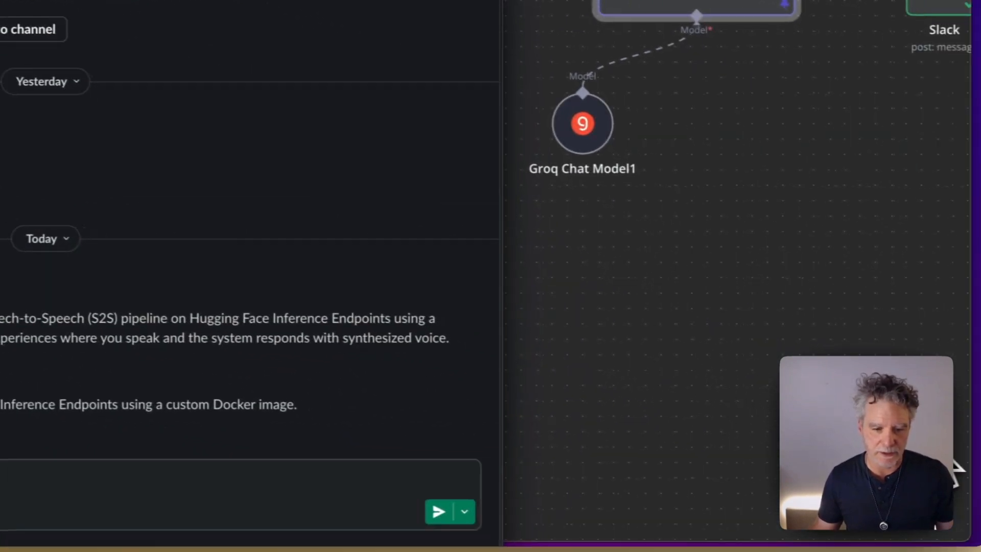
left_click_drag(66, 421, 286, 420)
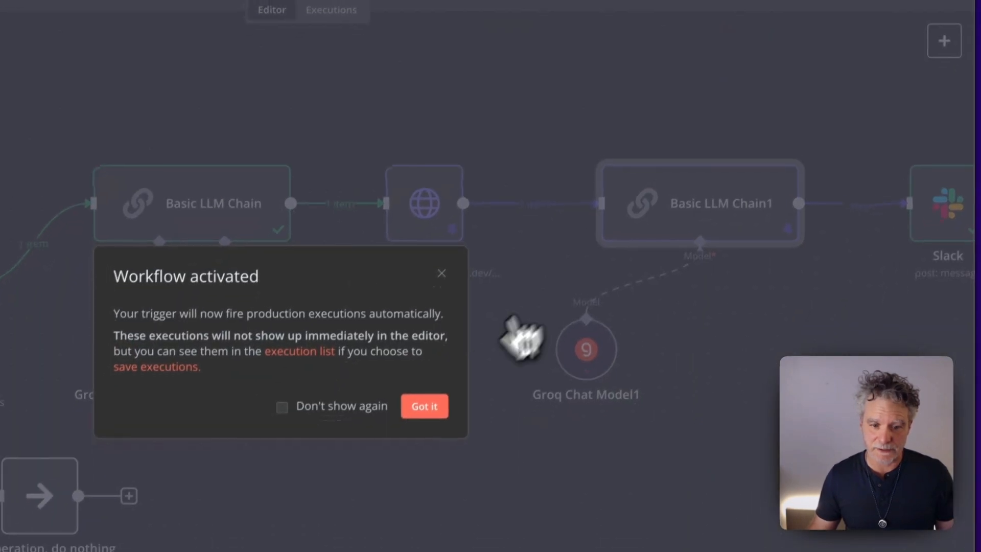
left_click(404, 440)
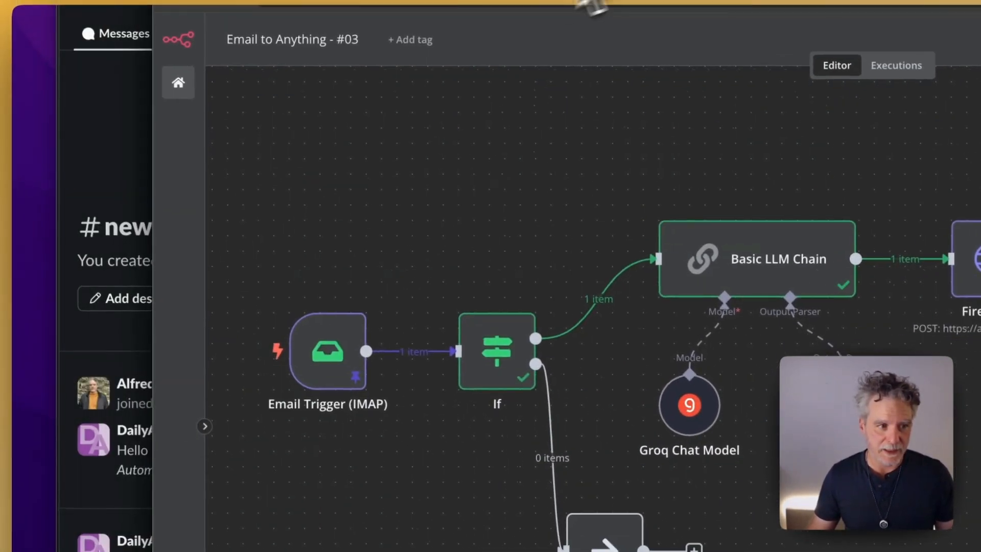
View the #news channel in Slack, reposition its window, and switch back to n8n to open the list of all executions.
left_click(128, 140)
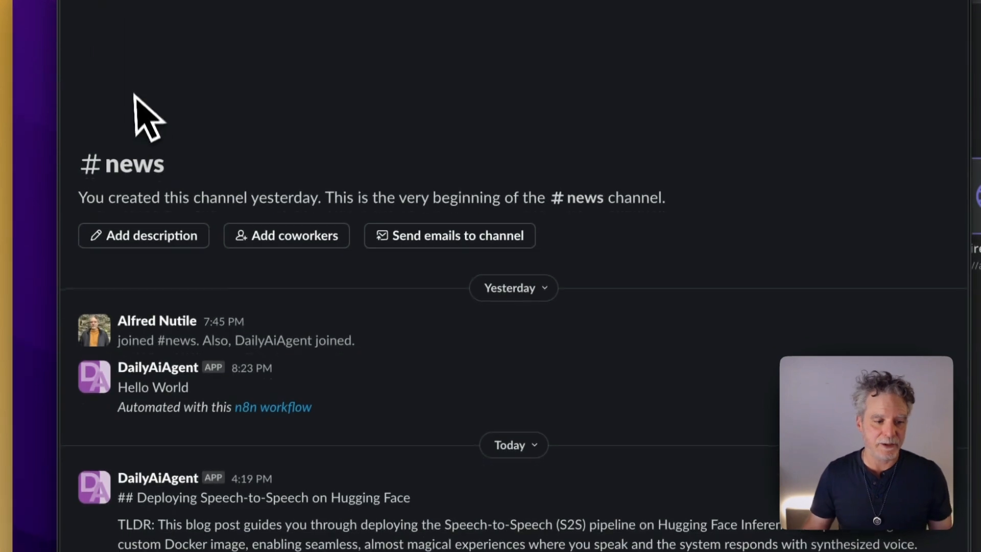
left_click(114, 524)
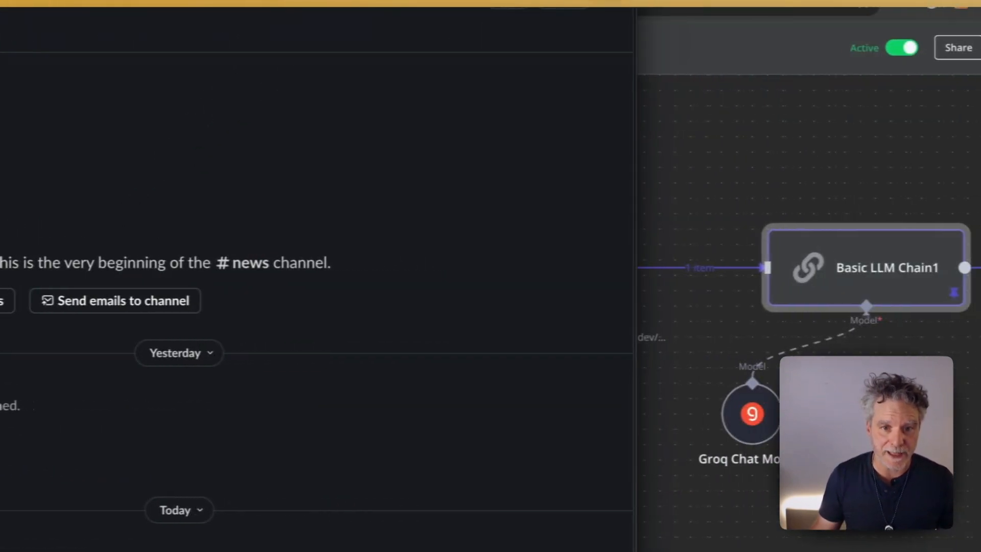
left_click_drag(749, 1, 706, 20)
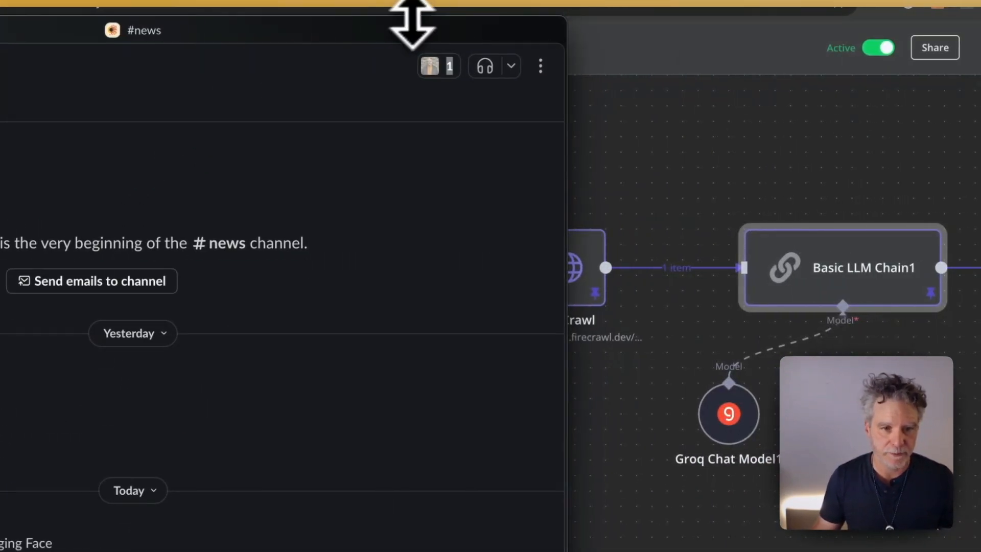
left_click_drag(412, 31, 359, 11)
left_click(735, 75)
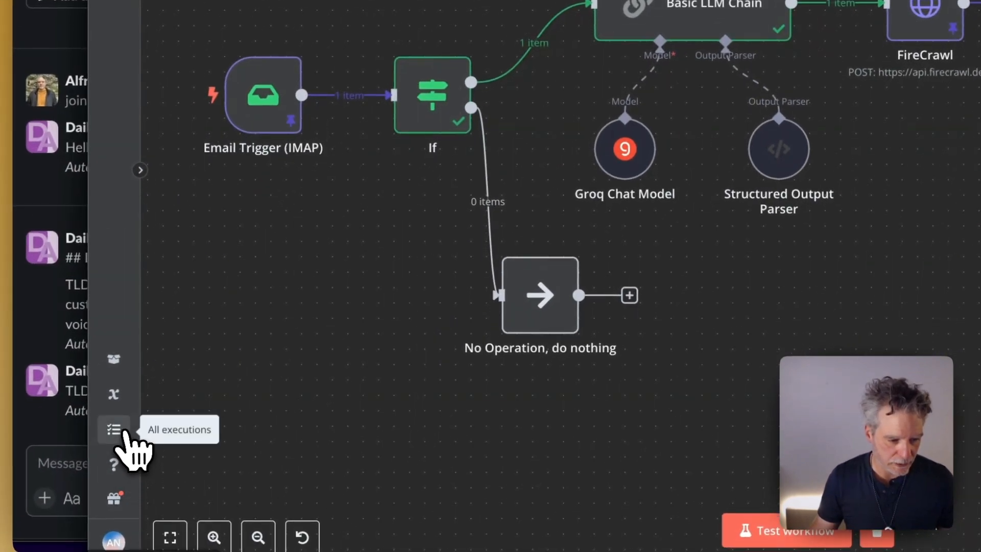
left_click(124, 432)
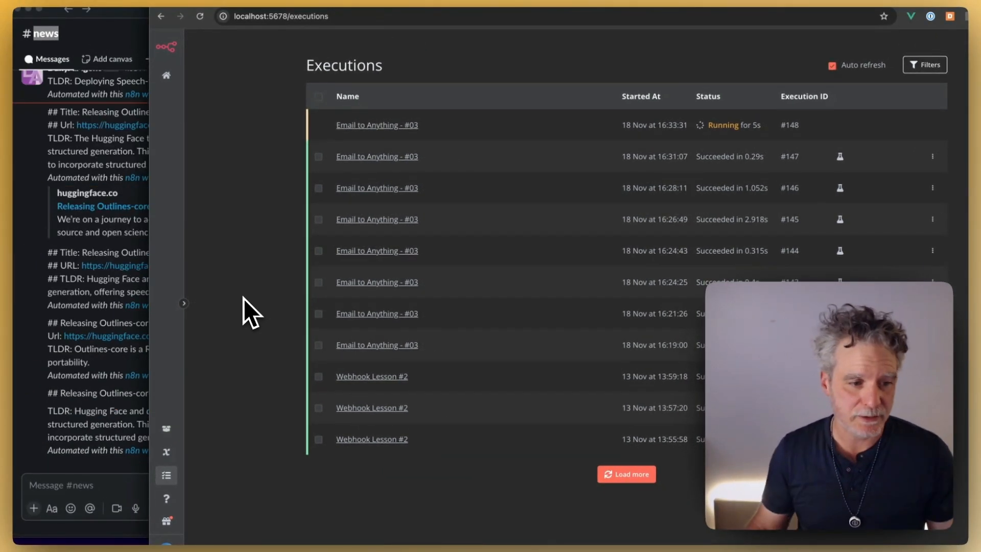
Compare the article summaries posted in Slack's #news channel with the executions list in n8n.
left_click(132, 264)
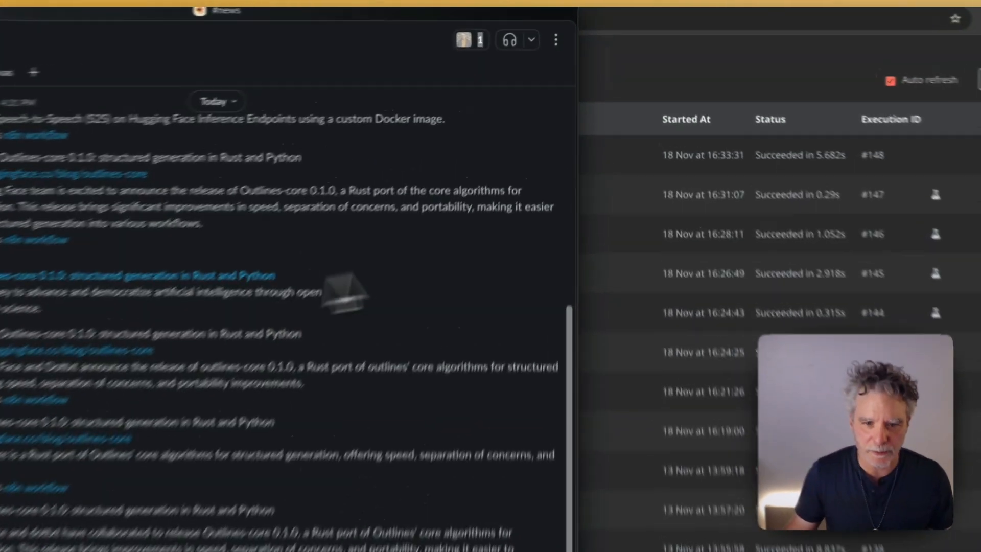
left_click(682, 55)
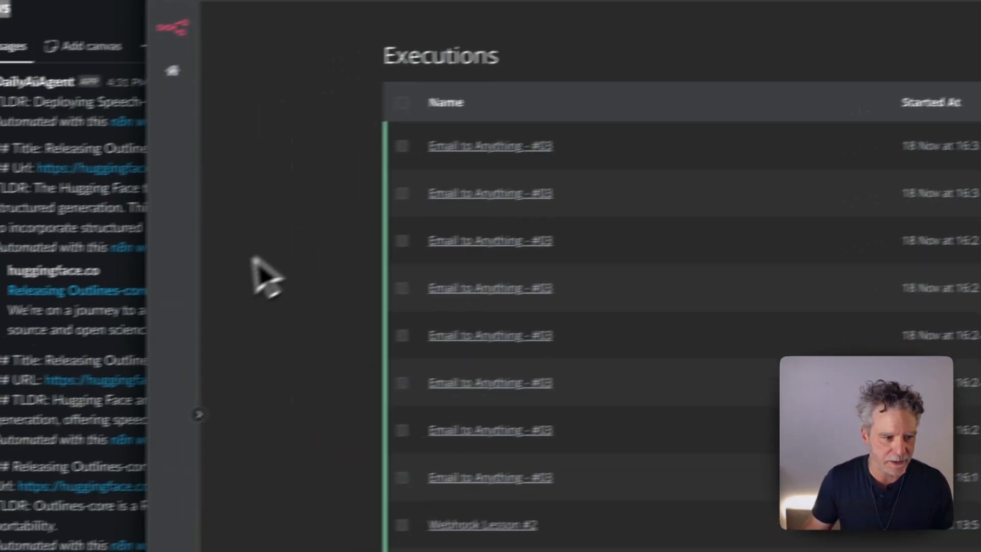
left_click(108, 328)
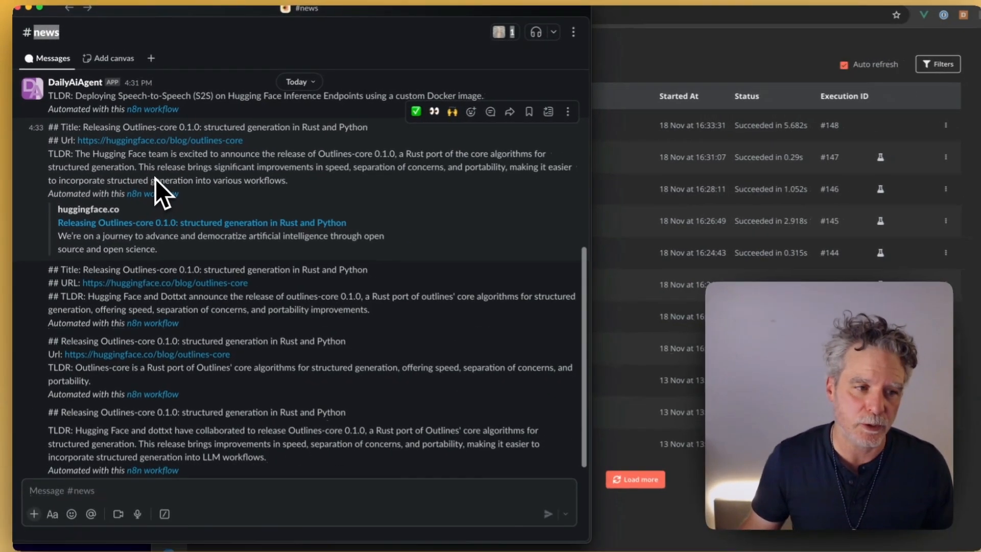
left_click(597, 73)
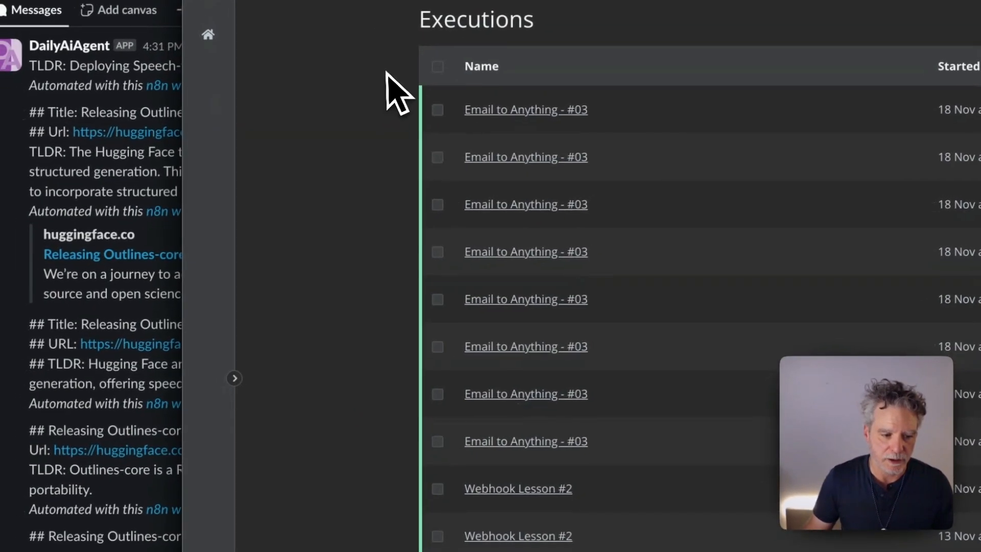
Open the Email to Anything - #03 workflow and display its executions.
left_click(208, 35)
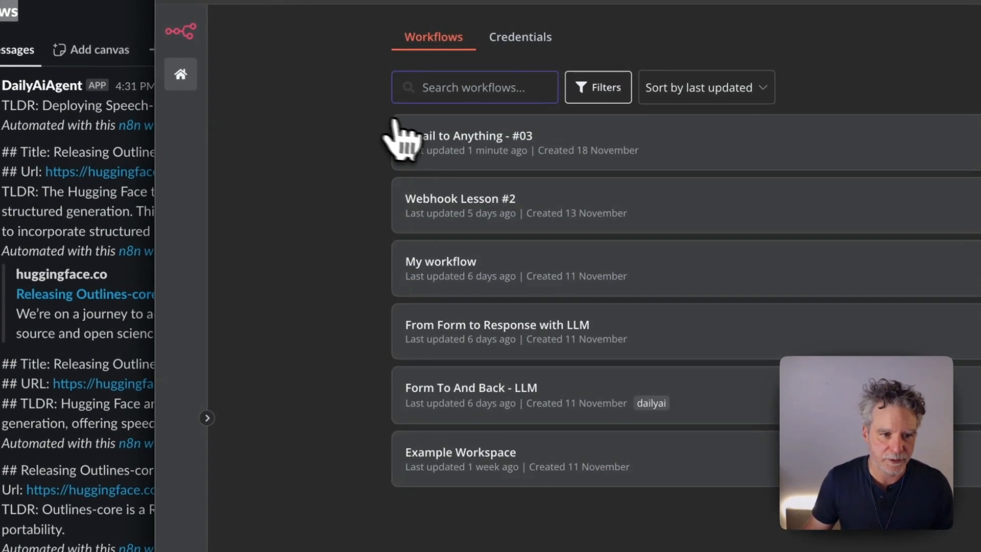
left_click(404, 138)
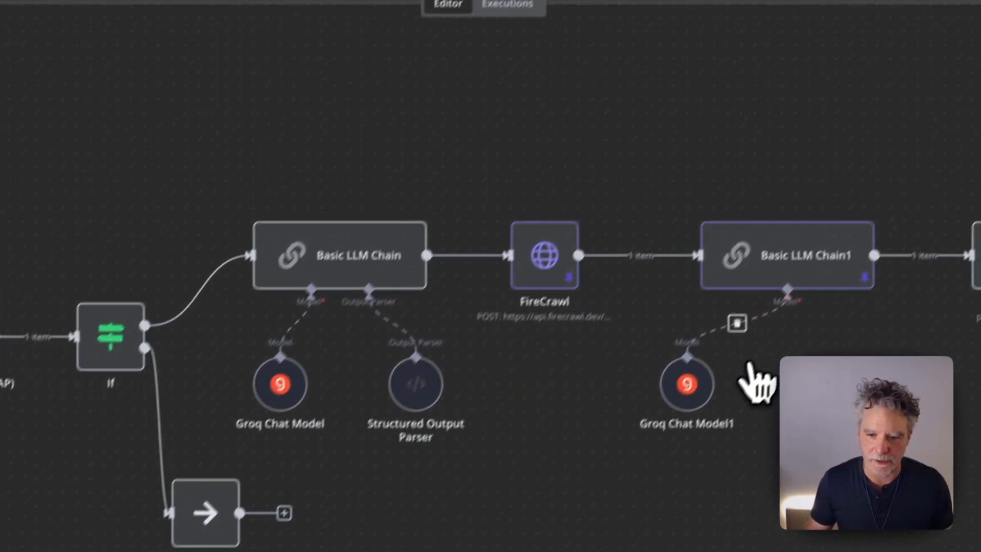
left_click(508, 4)
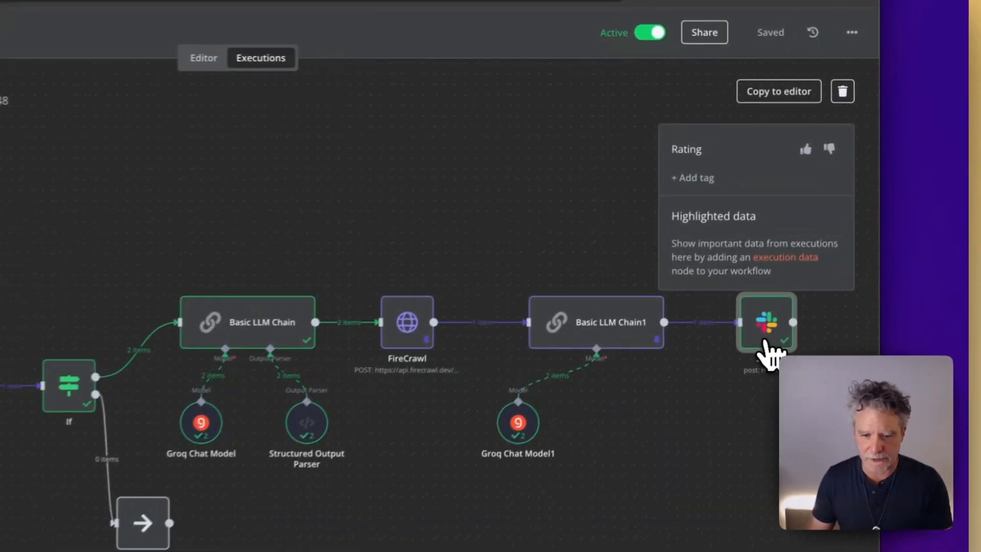
Examine the Slack node's output in execution #148, in both table and JSON views.
double_click(830, 251)
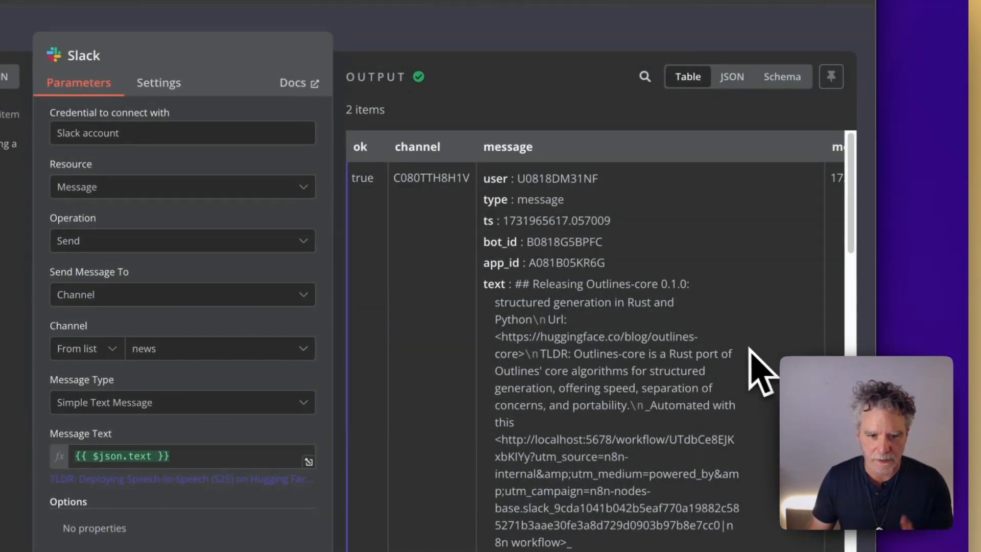
scroll(609, 223, "down", 10)
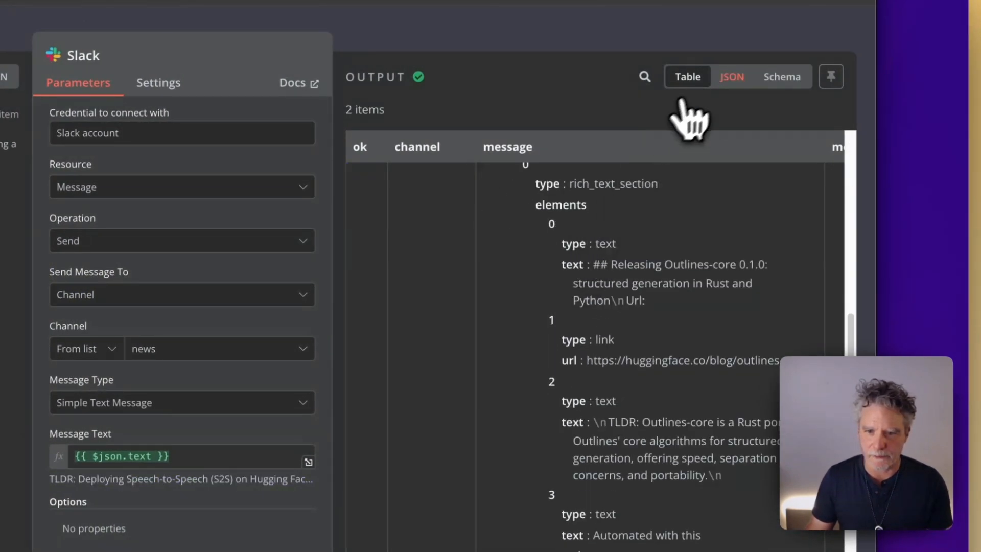
left_click(732, 77)
left_click(689, 78)
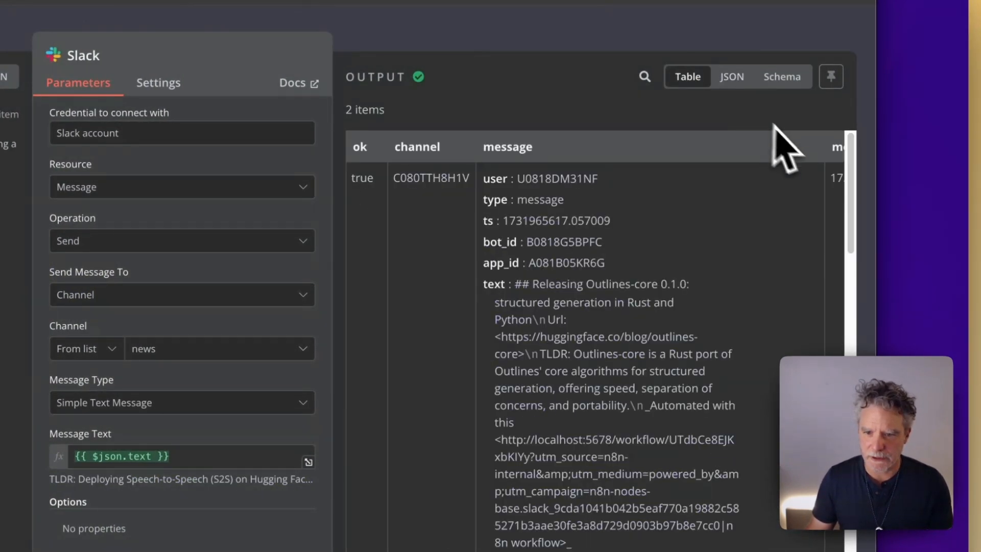
left_click_drag(850, 174, 851, 545)
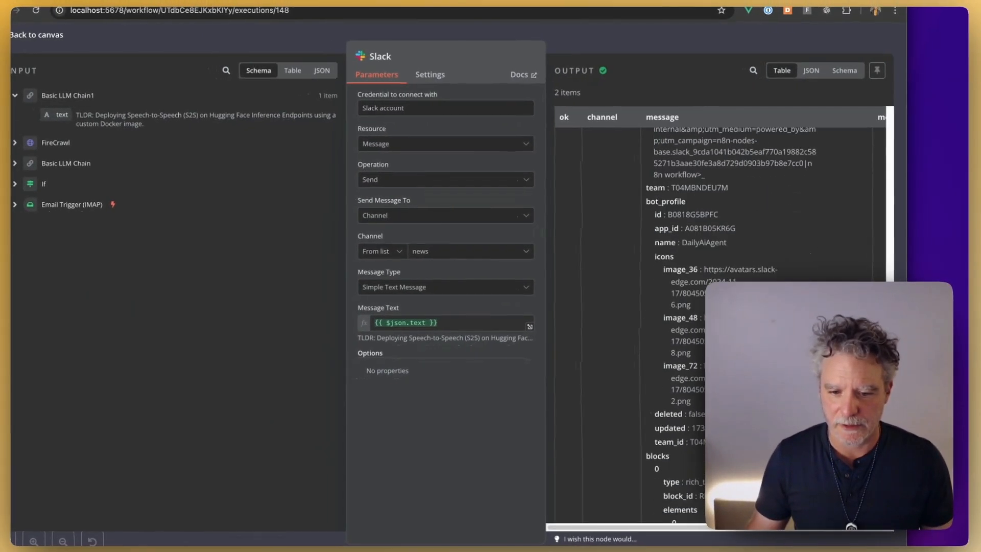
Read the full message column of the Slack node's output table and return to the execution #148 canvas.
left_click_drag(891, 388, 890, 410)
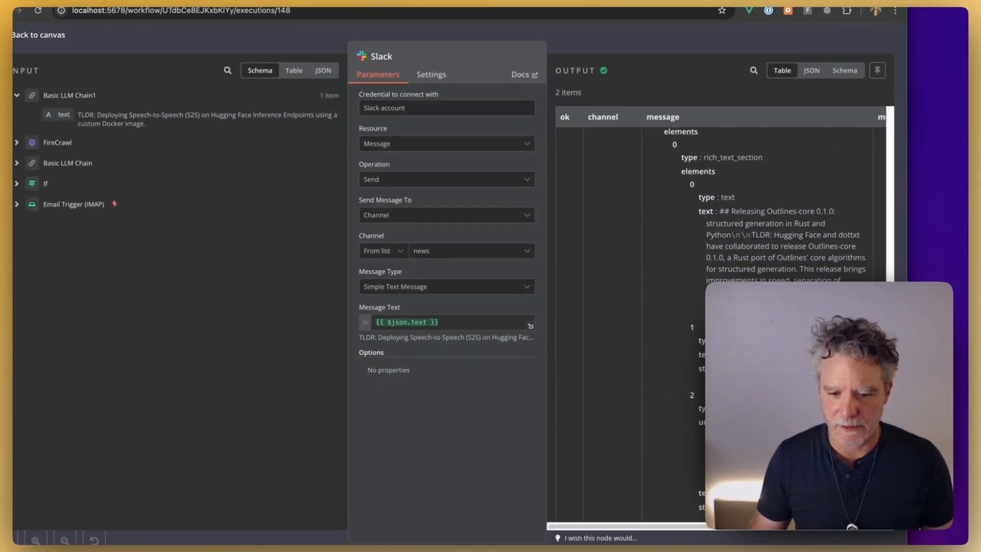
left_click_drag(892, 445, 897, 102)
left_click(692, 38)
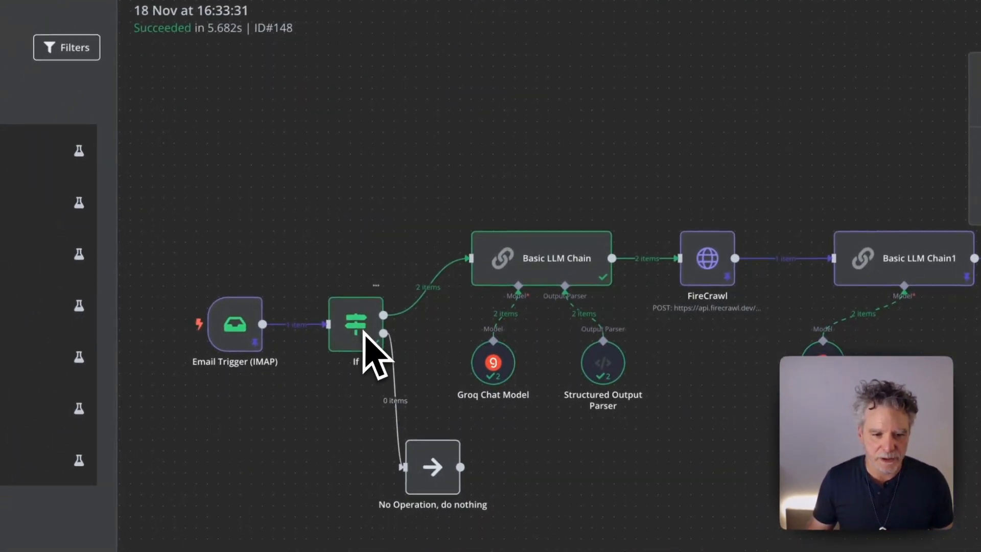
Examine the Email Trigger (IMAP) node's output in execution #148, including the plain text and metadata of the emails.
double_click(251, 335)
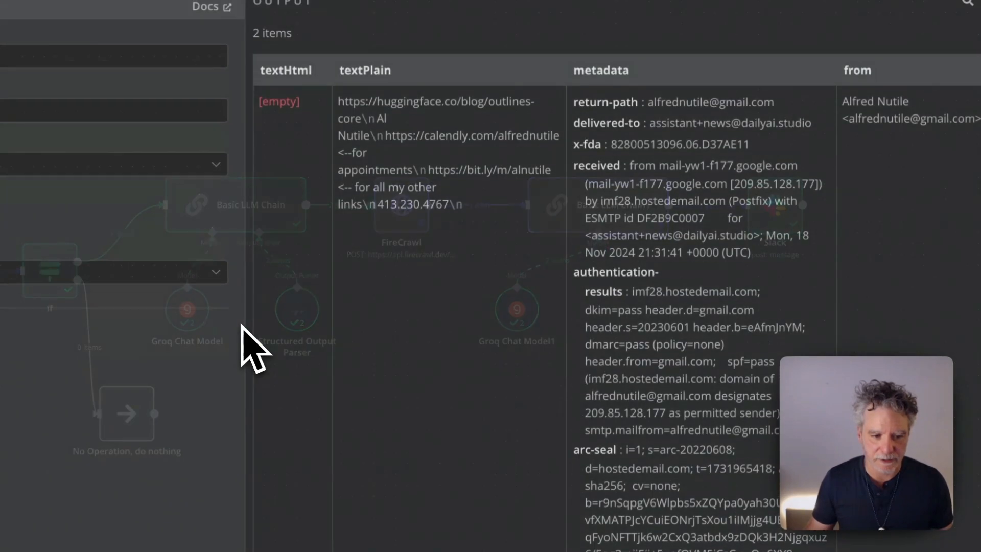
scroll(565, 230, "down", 10)
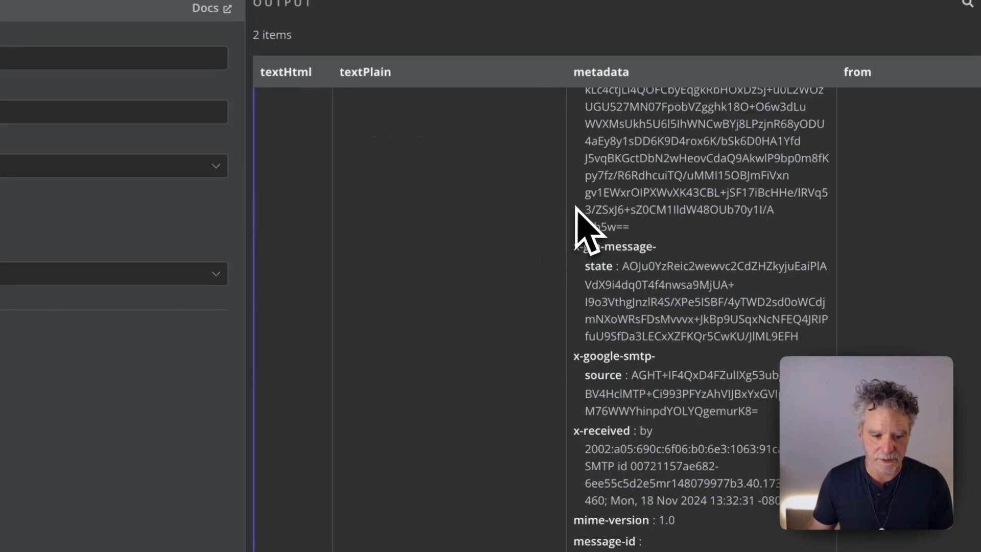
scroll(576, 207, "down", 1)
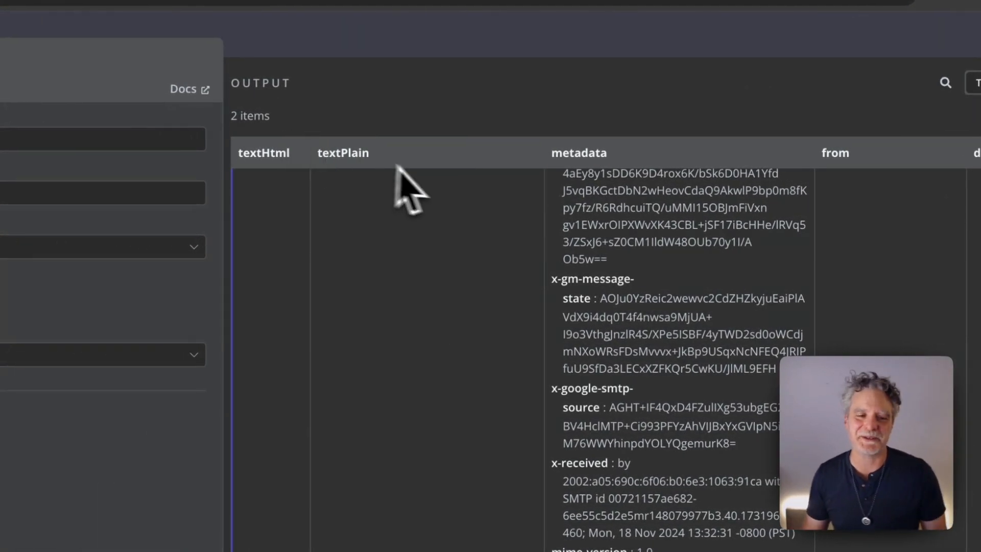
left_click(514, 36)
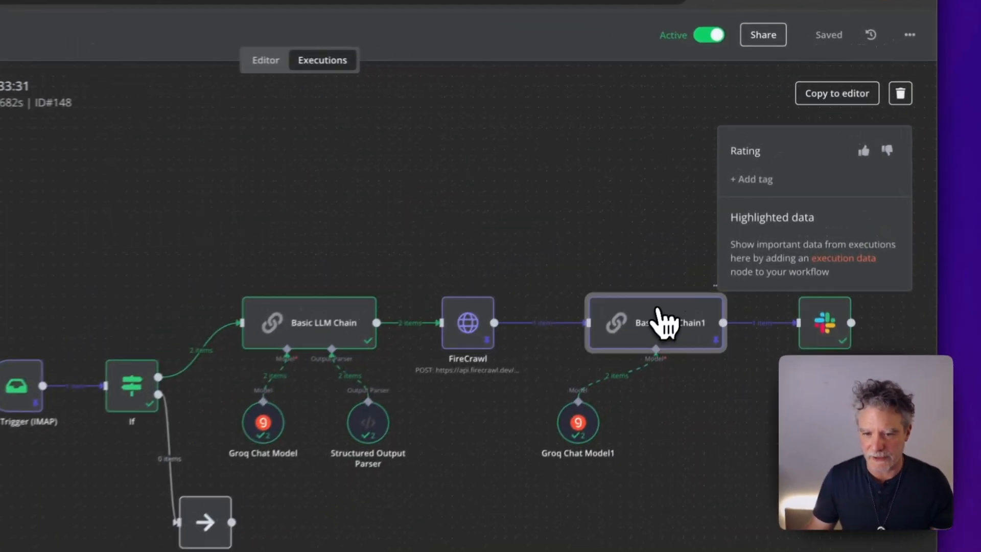
Review the article summaries in the output of the Basic LLM Chain1 node.
double_click(710, 250)
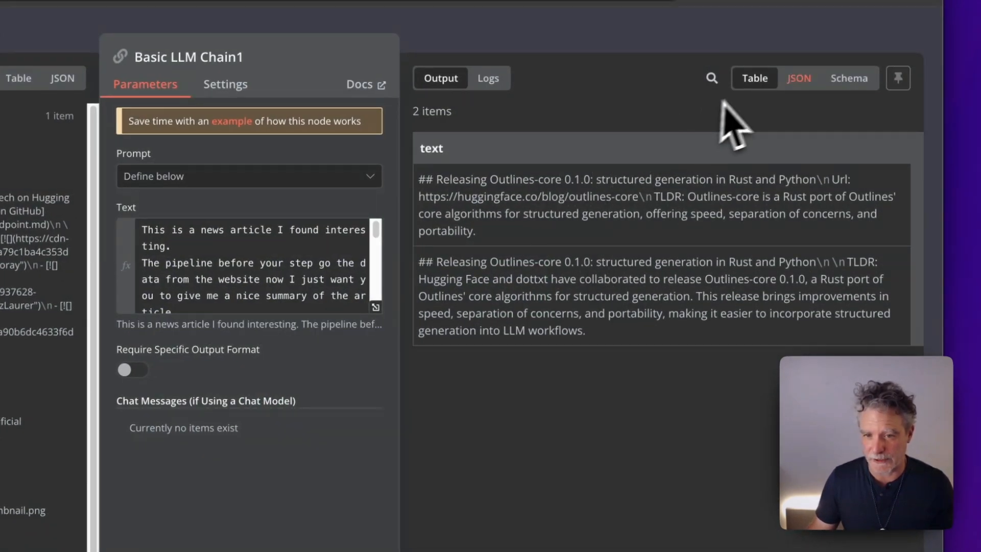
left_click_drag(420, 182, 608, 339)
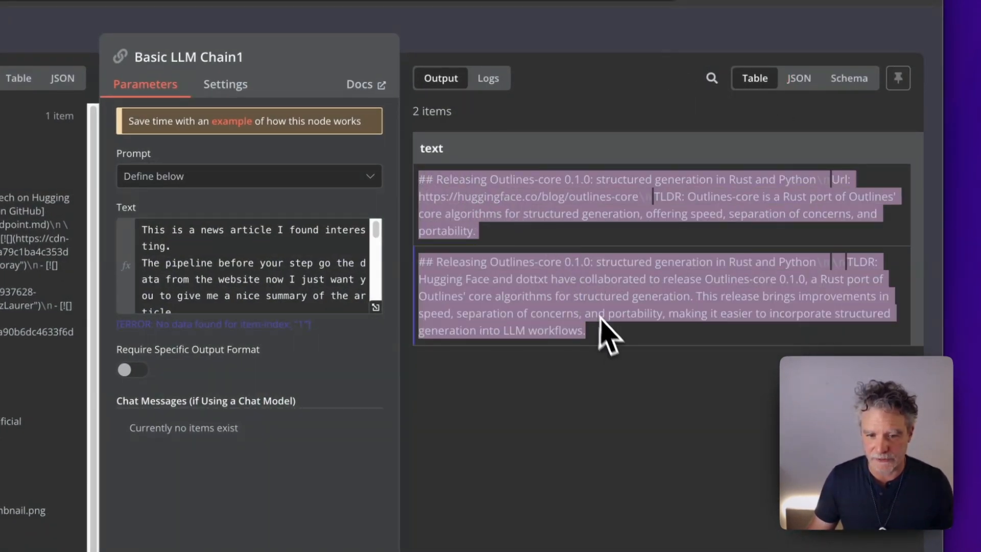
key("Escape")
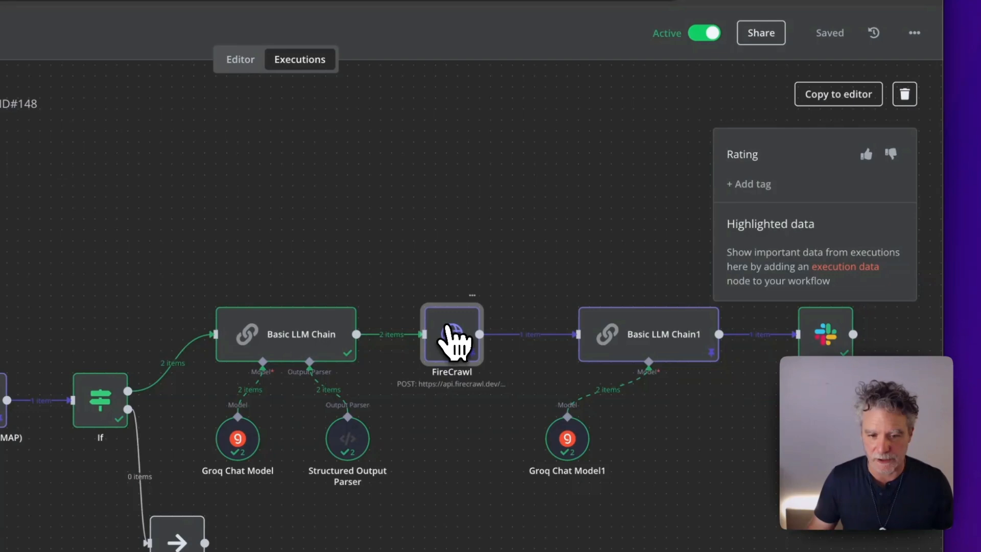
Examine the scraped article data in the FireCrawl node's output and return to the workflow editor.
double_click(449, 337)
scroll(516, 399, "down", 5)
scroll(554, 358, "down", 10)
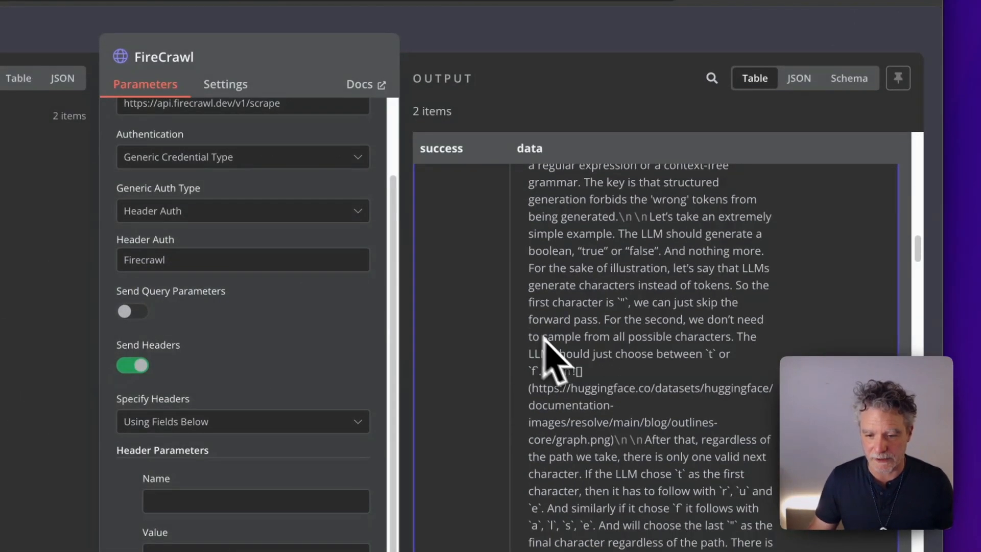
key("Escape")
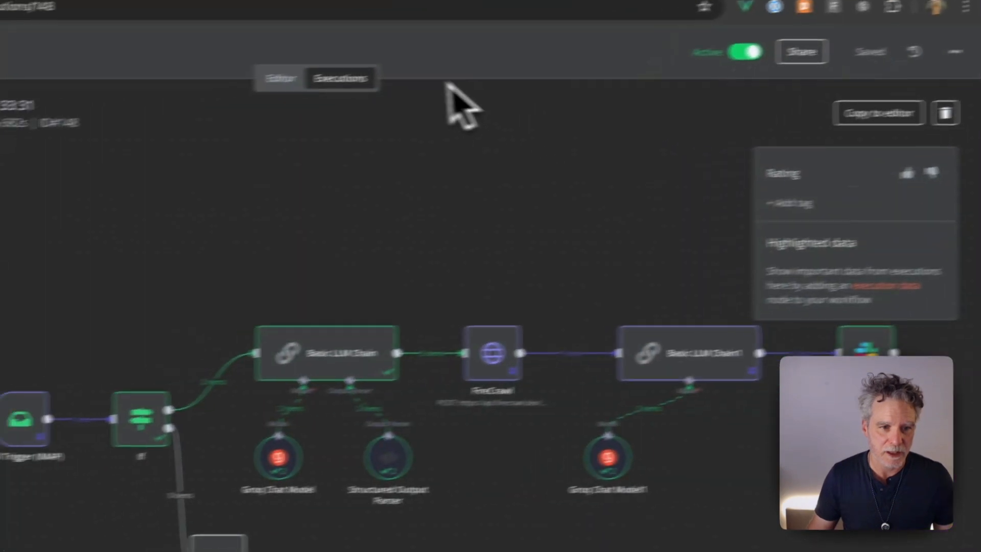
left_click(170, 94)
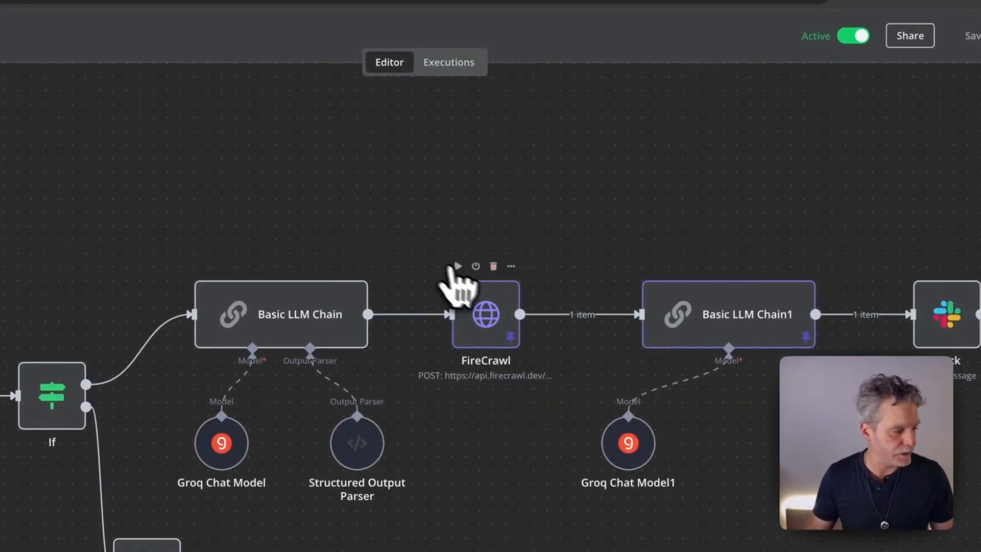